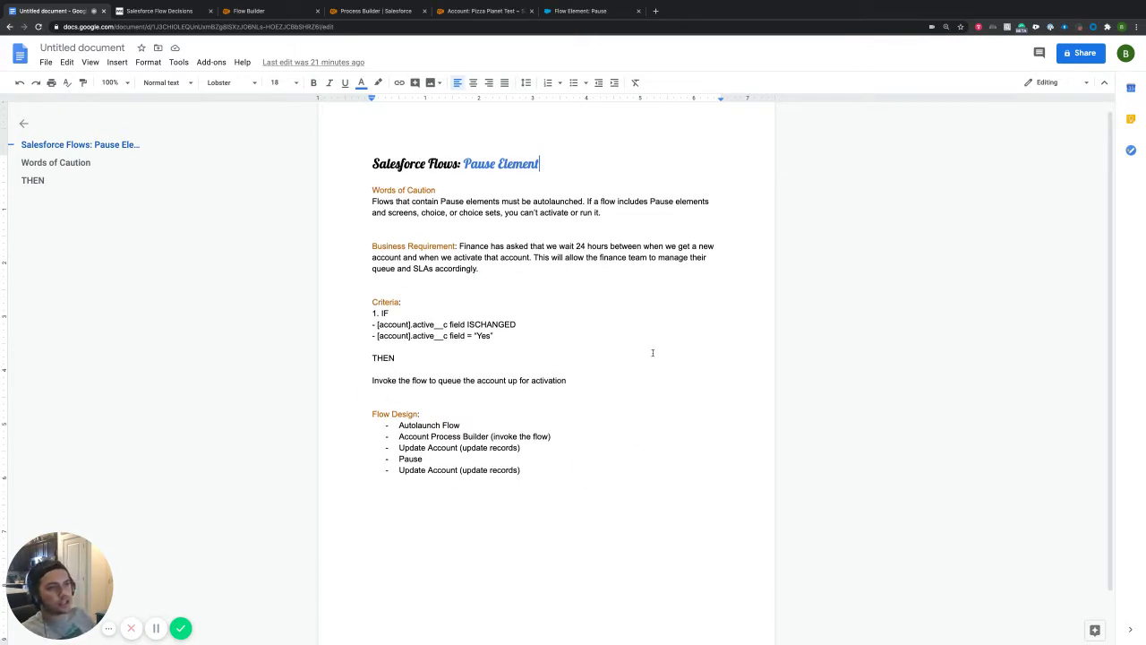
pyautogui.click(178, 12)
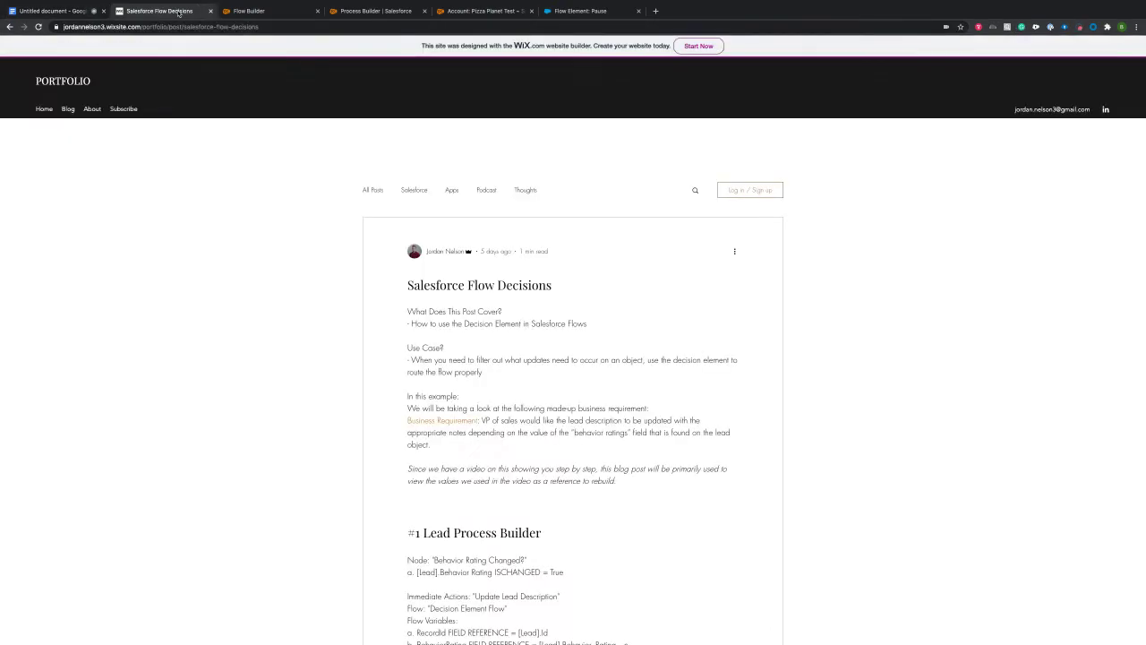
pyautogui.click(74, 80)
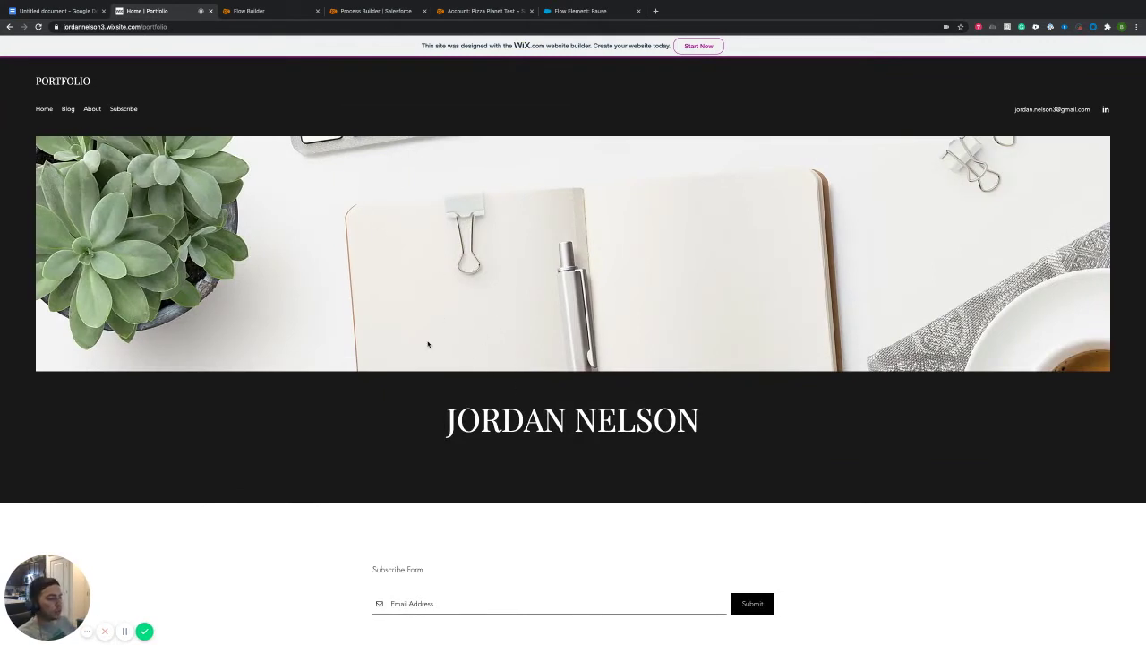
pyautogui.scroll(-3, 371, 375)
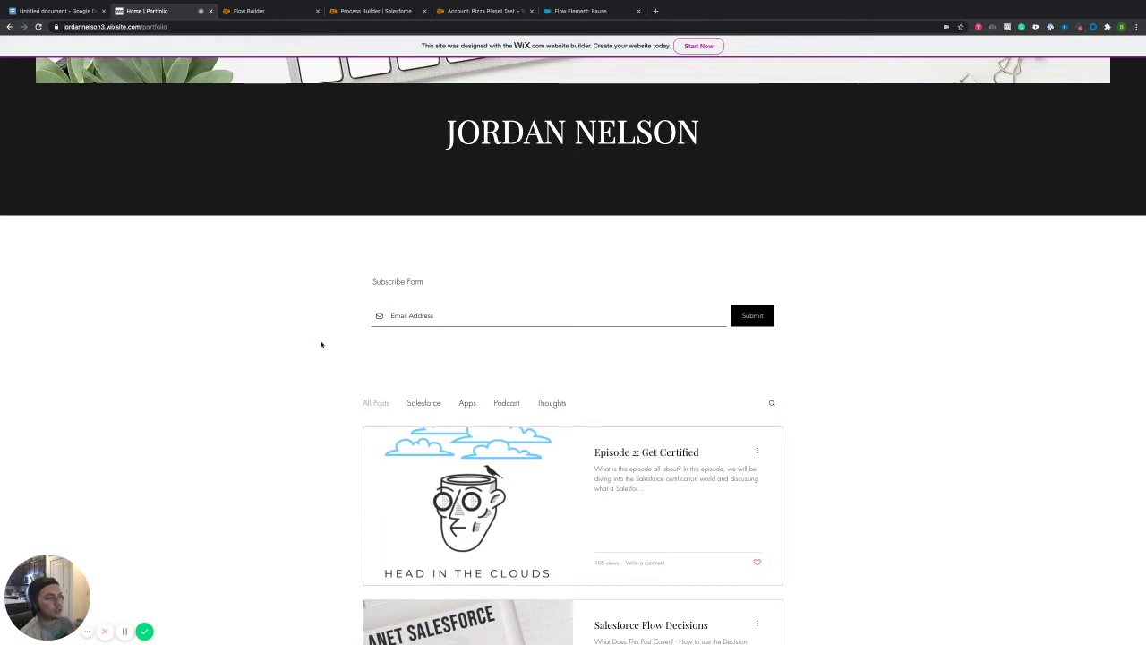
pyautogui.click(439, 315)
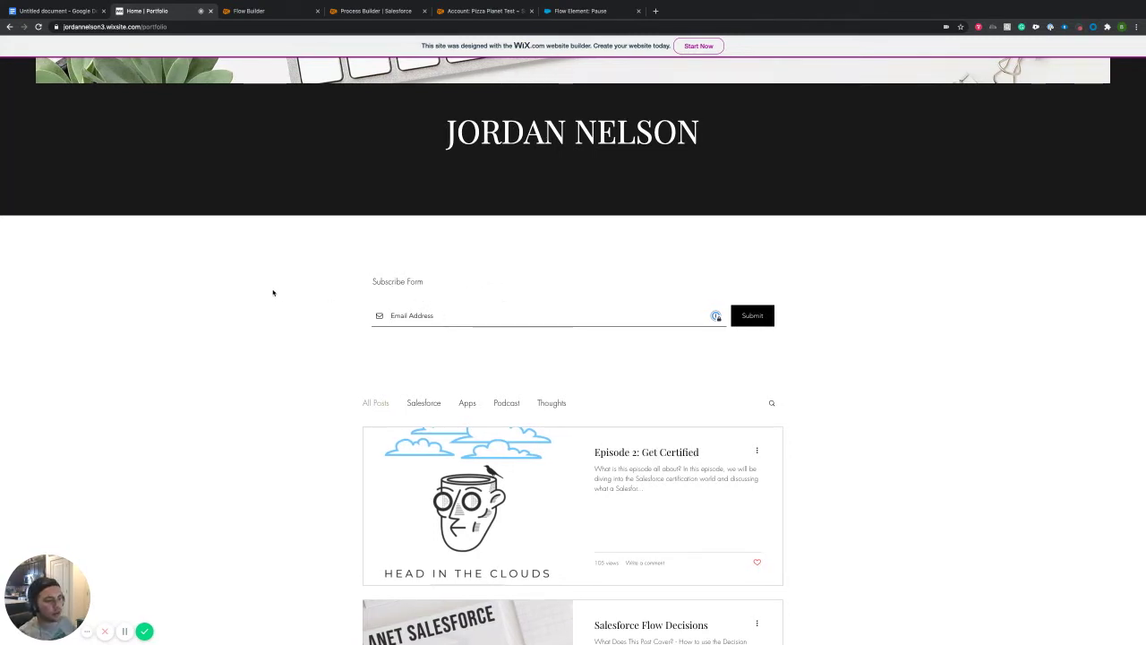
# Step: Look over the All Posts list on the home page, including the Salesforce Flow and podcast episode posts
pyautogui.scroll(-2, 281, 348)
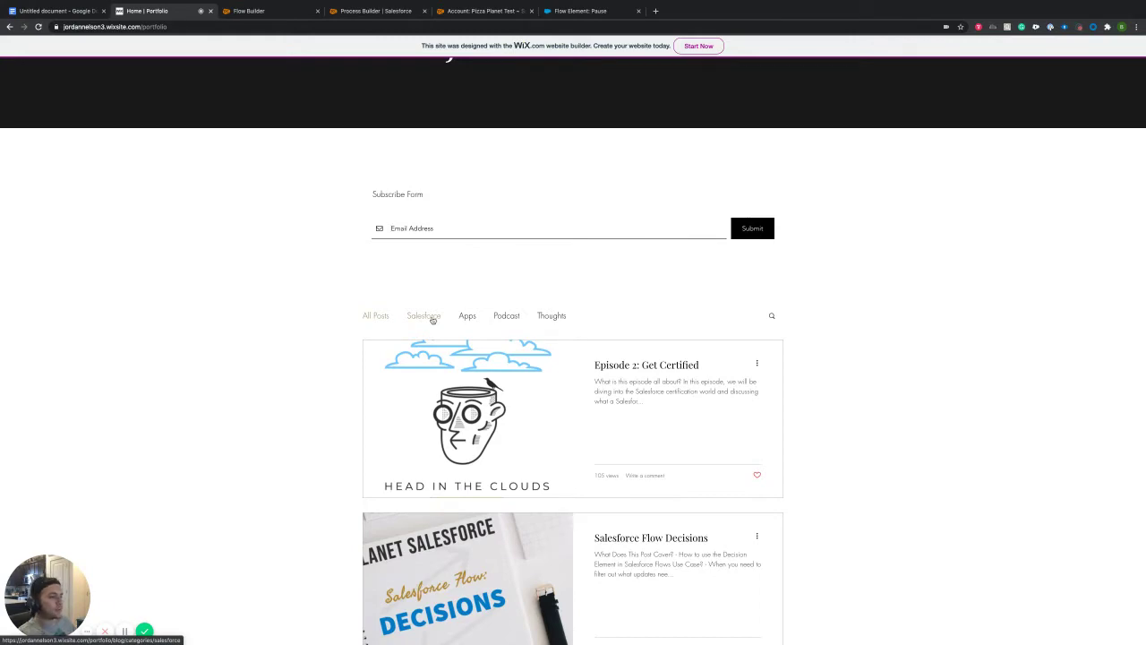
pyautogui.scroll(-5, 387, 332)
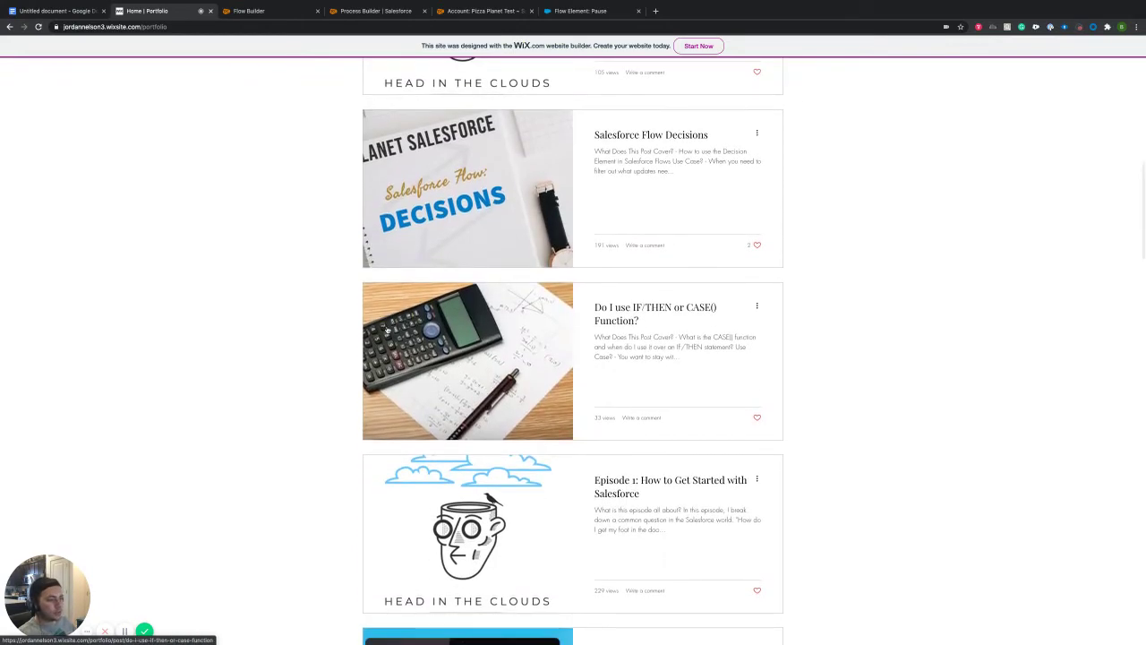
pyautogui.scroll(-6, 386, 331)
pyautogui.scroll(6, 445, 381)
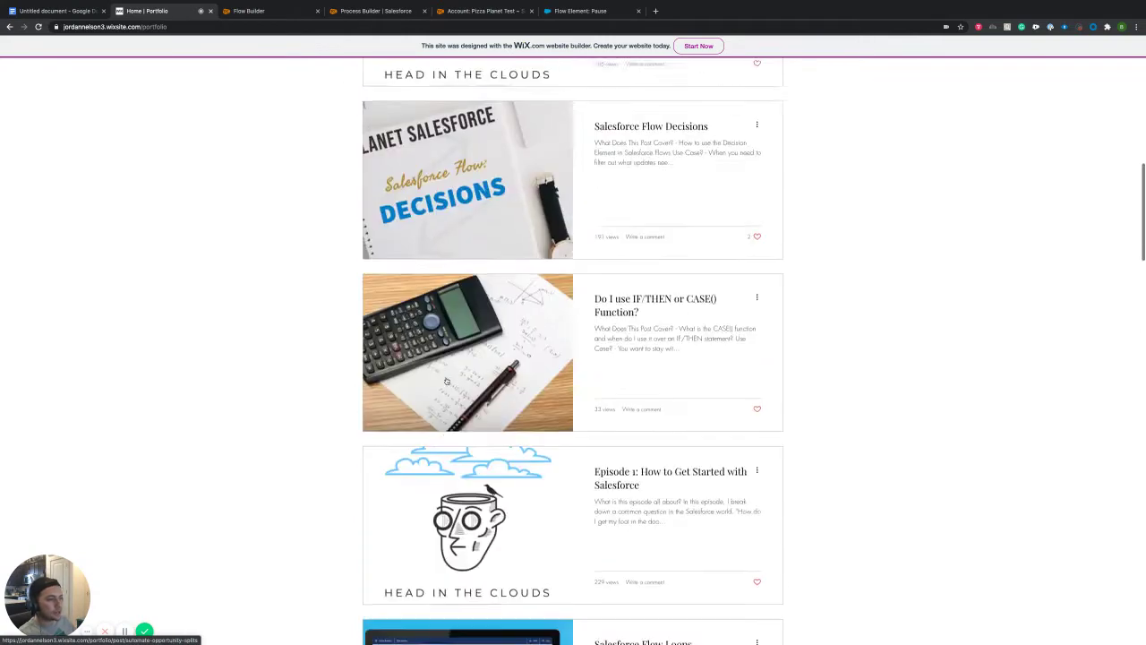
pyautogui.scroll(5, 445, 381)
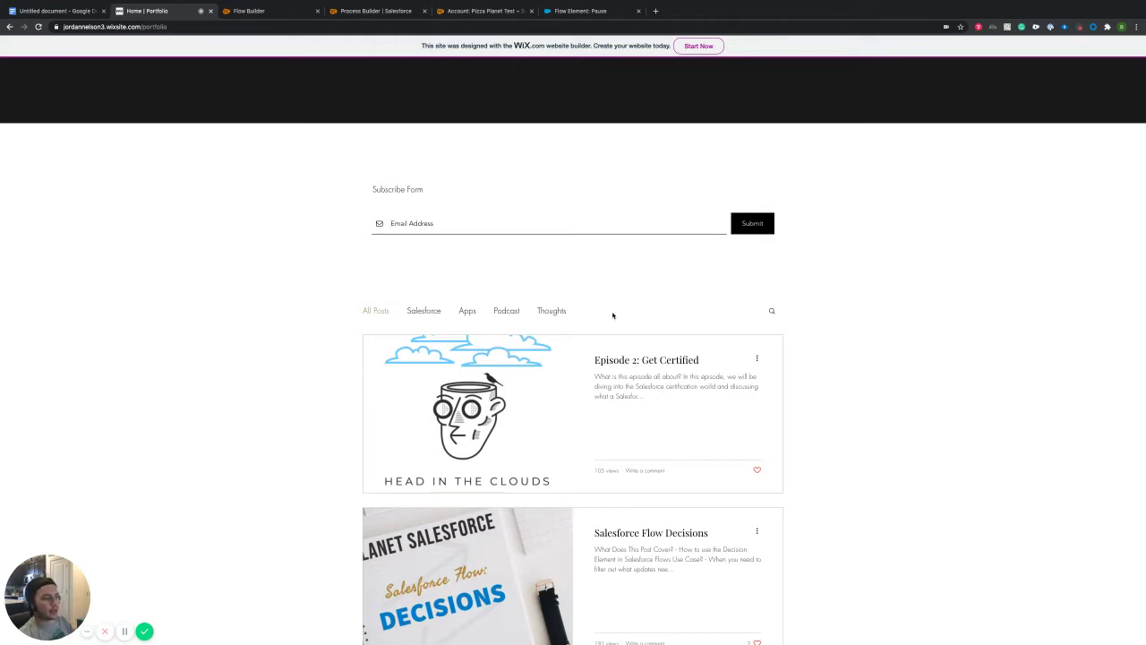
pyautogui.scroll(-1, 568, 394)
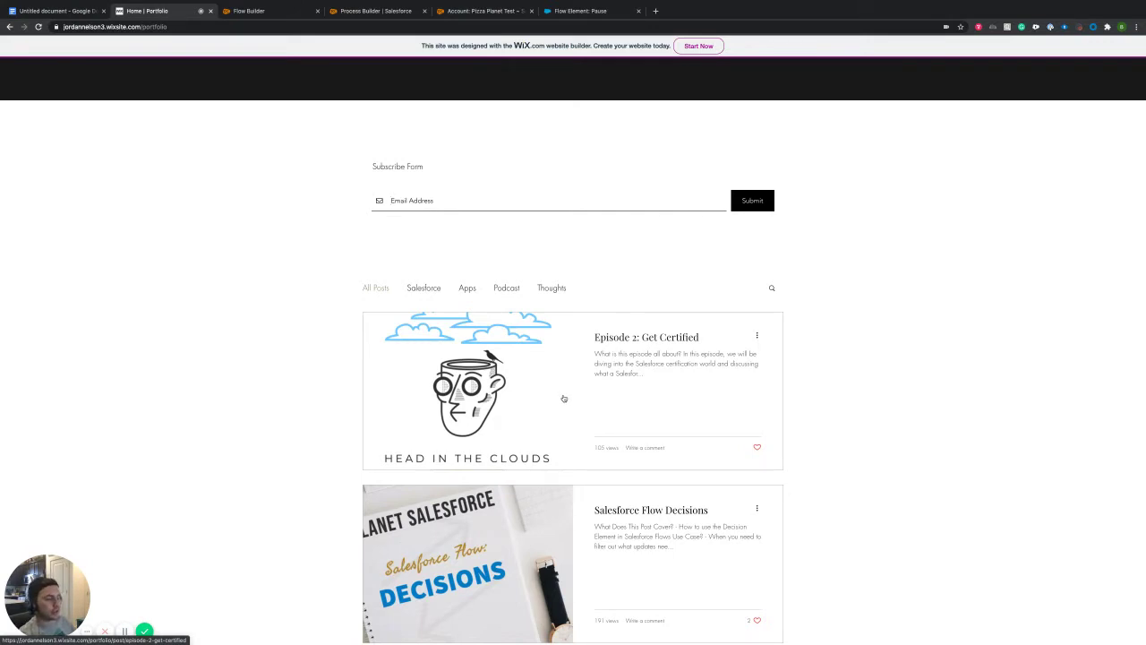
pyautogui.scroll(-1, 564, 397)
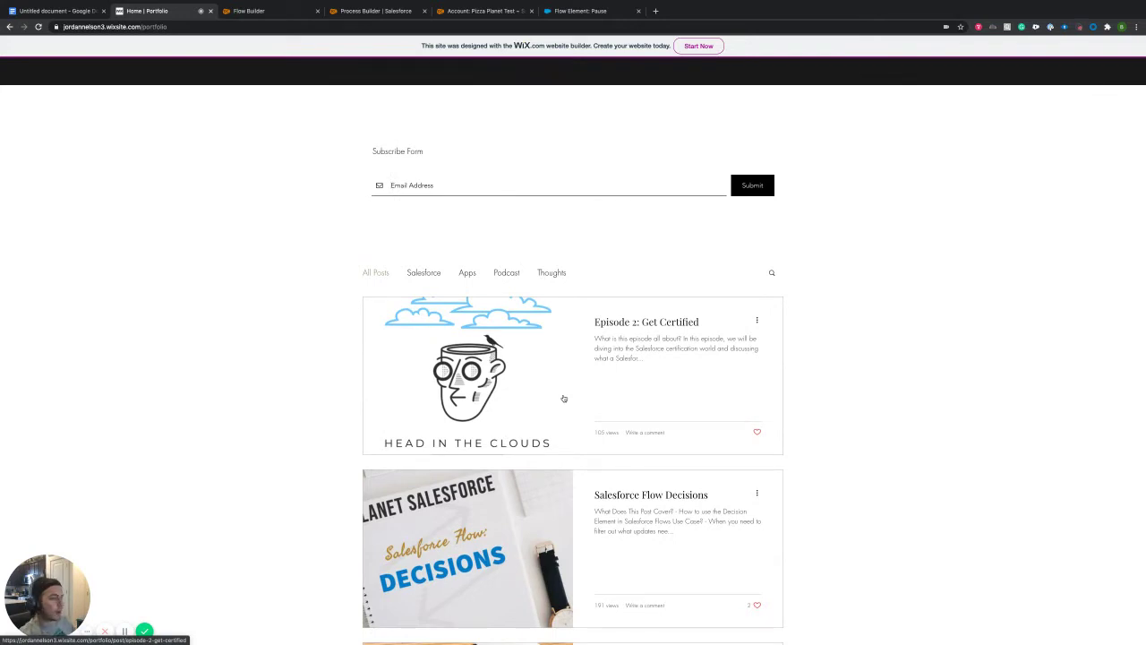
pyautogui.scroll(-3, 564, 397)
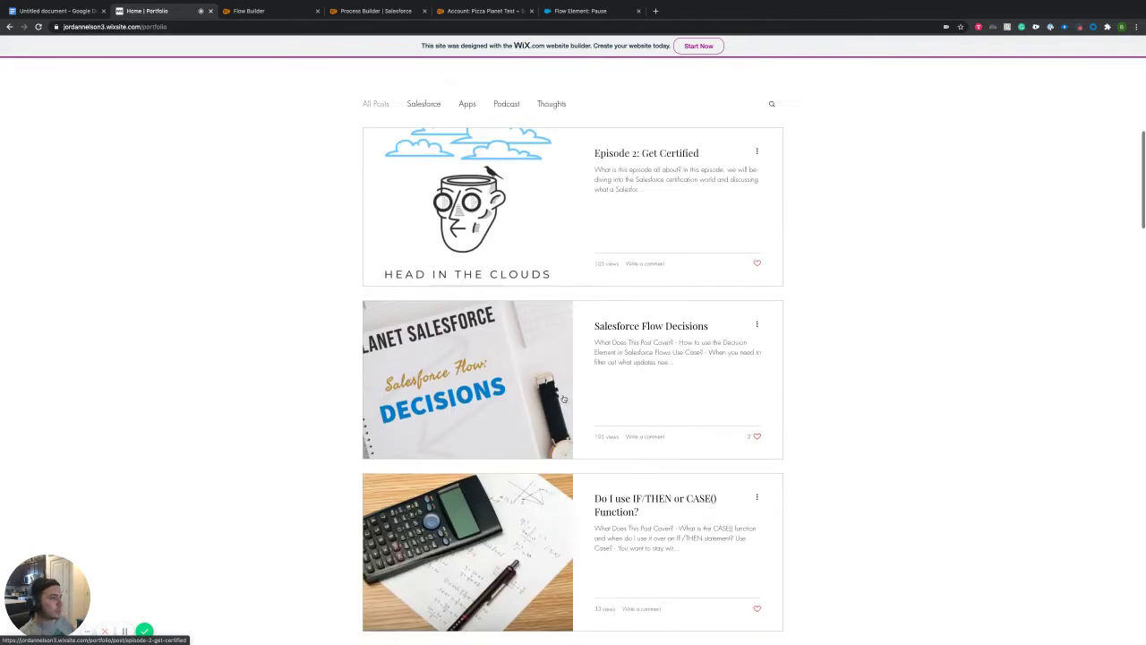
# Step: View the home page's About Me section with its skills, current role and credentials
pyautogui.scroll(-15, 564, 398)
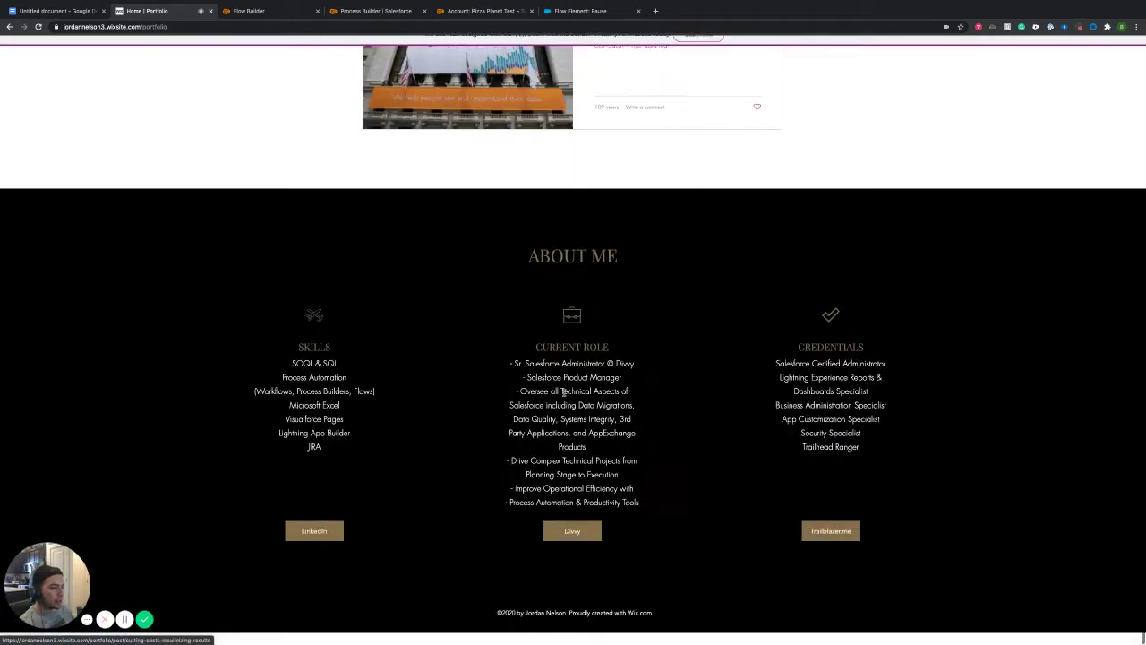
pyautogui.scroll(3, 462, 433)
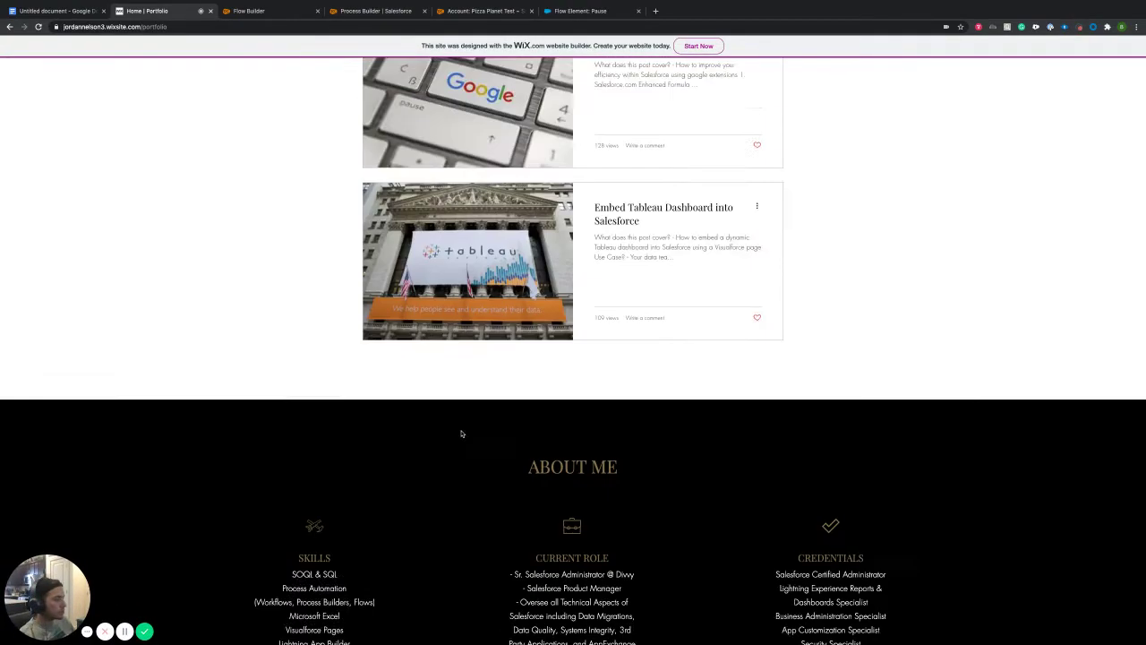
pyautogui.scroll(3, 462, 433)
pyautogui.scroll(-5, 353, 558)
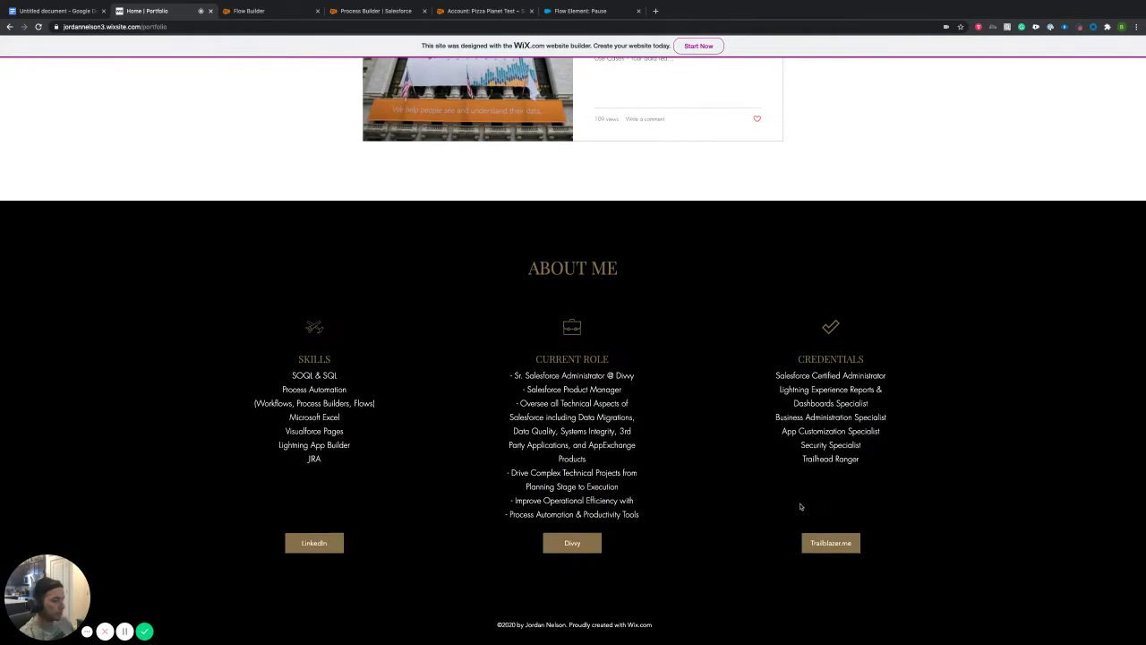
# Step: Return to the newer entries in the post list and open the "Salesforce Flow Decisions" post
pyautogui.scroll(7, 424, 413)
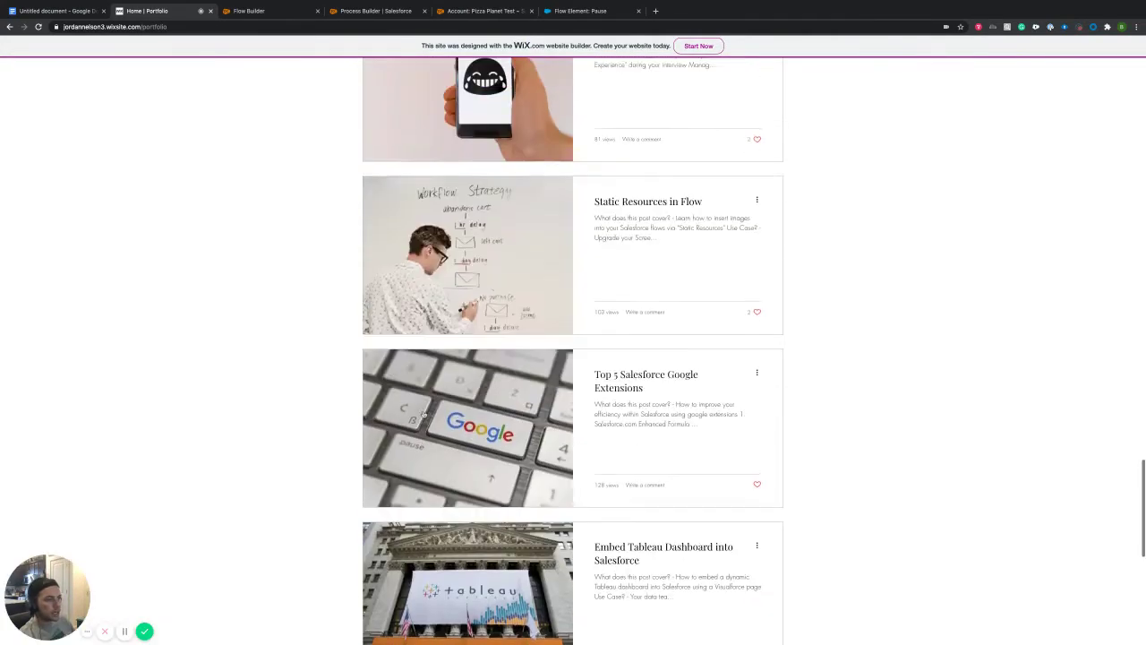
pyautogui.scroll(15, 424, 413)
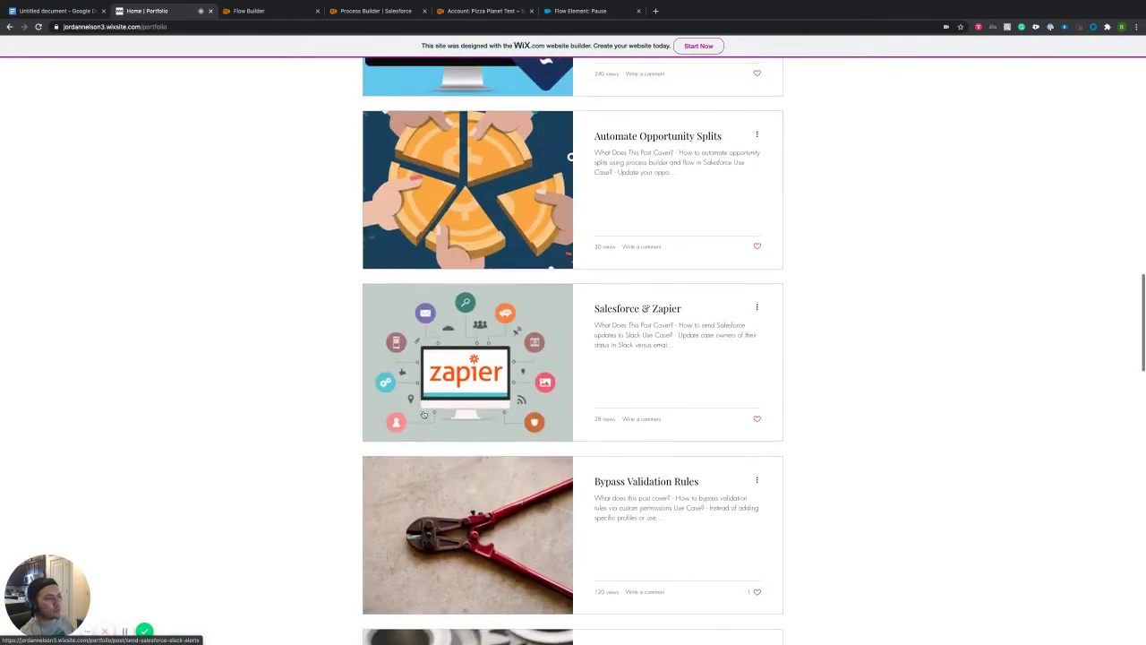
pyautogui.scroll(5, 425, 413)
pyautogui.scroll(2, 205, 303)
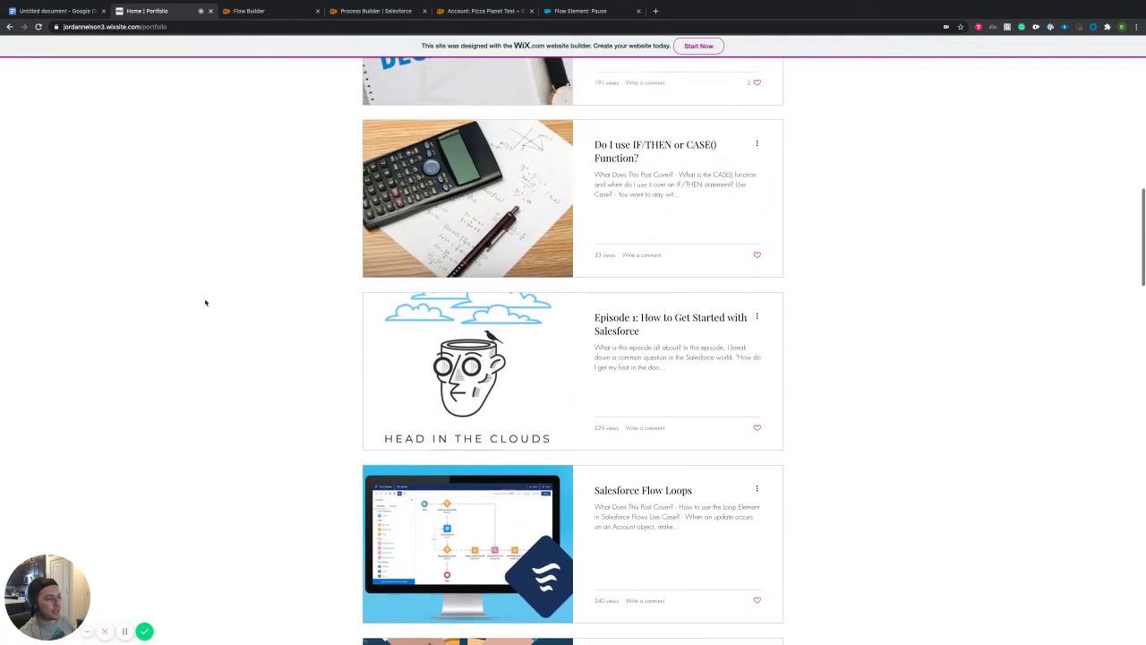
pyautogui.scroll(3, 279, 359)
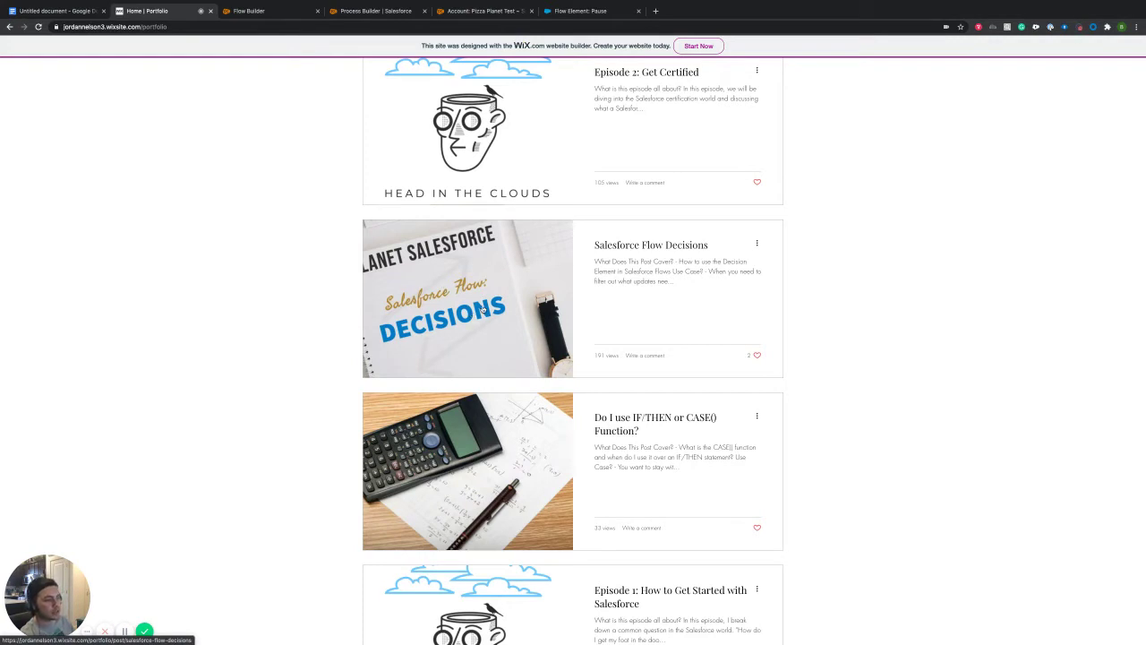
pyautogui.click(635, 247)
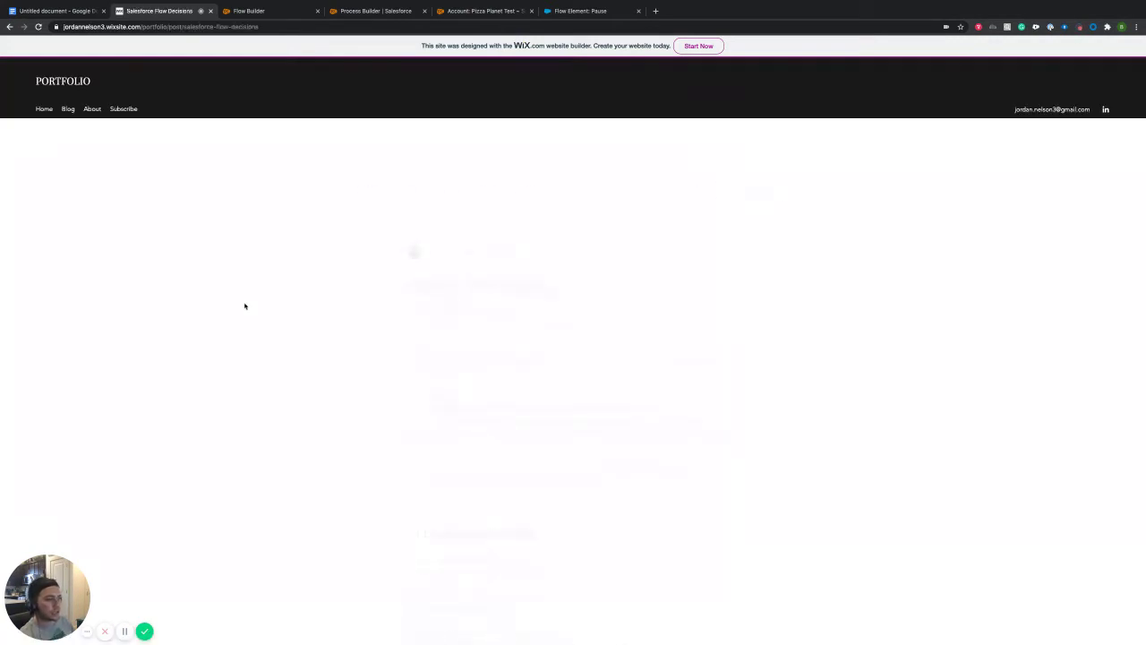
# Step: Read through the post's Lead Process Builder and Decision Flow sections, including the decision and update records screenshots
pyautogui.scroll(-5, 291, 309)
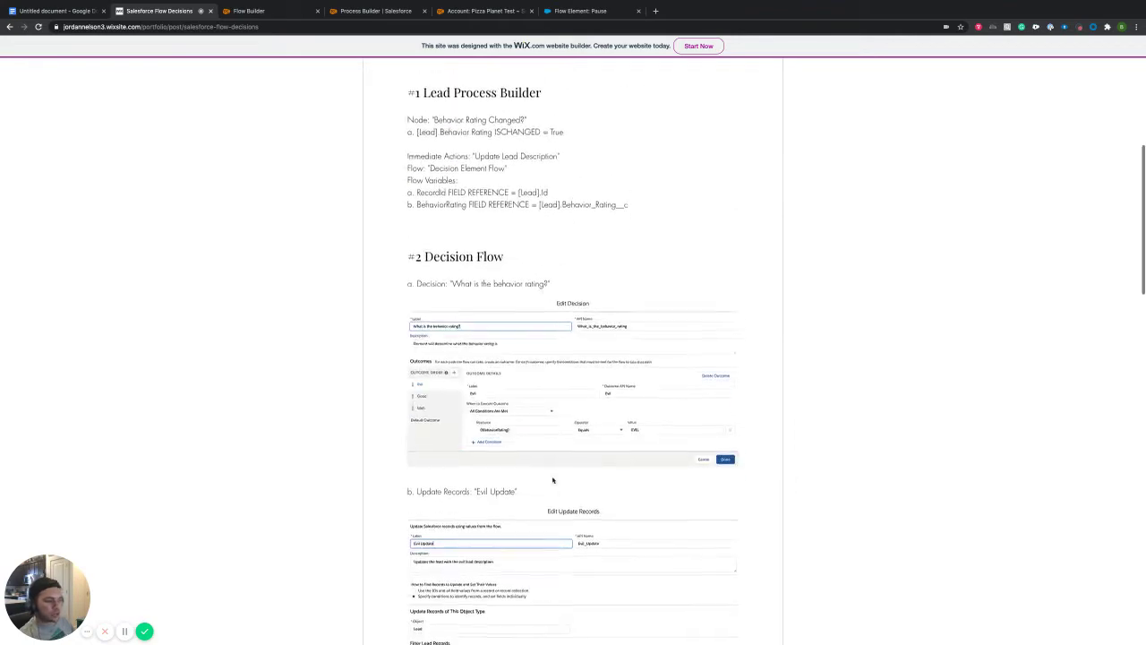
pyautogui.scroll(3, 585, 385)
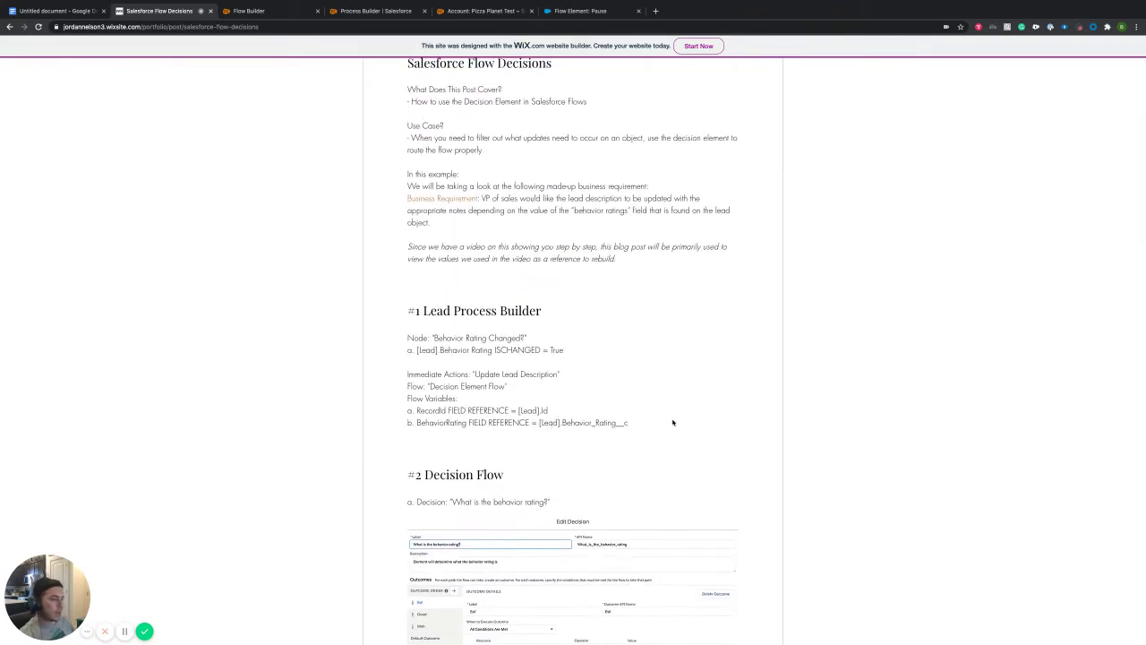
pyautogui.scroll(1, 465, 281)
pyautogui.scroll(-6, 467, 280)
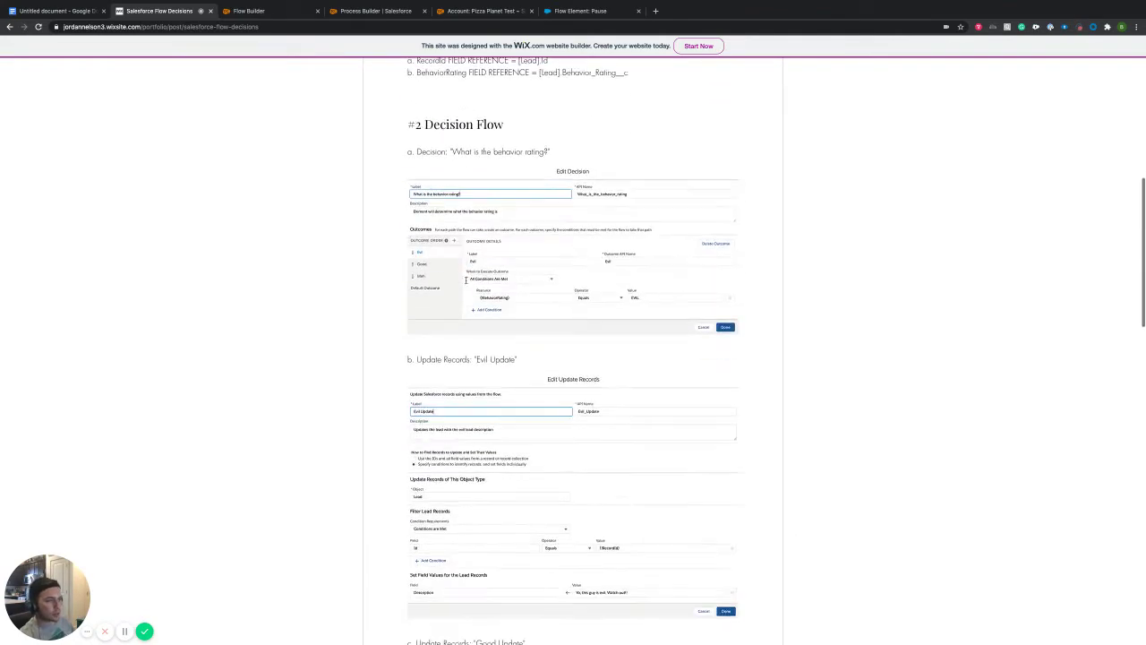
pyautogui.scroll(-9, 465, 281)
pyautogui.scroll(4, 466, 285)
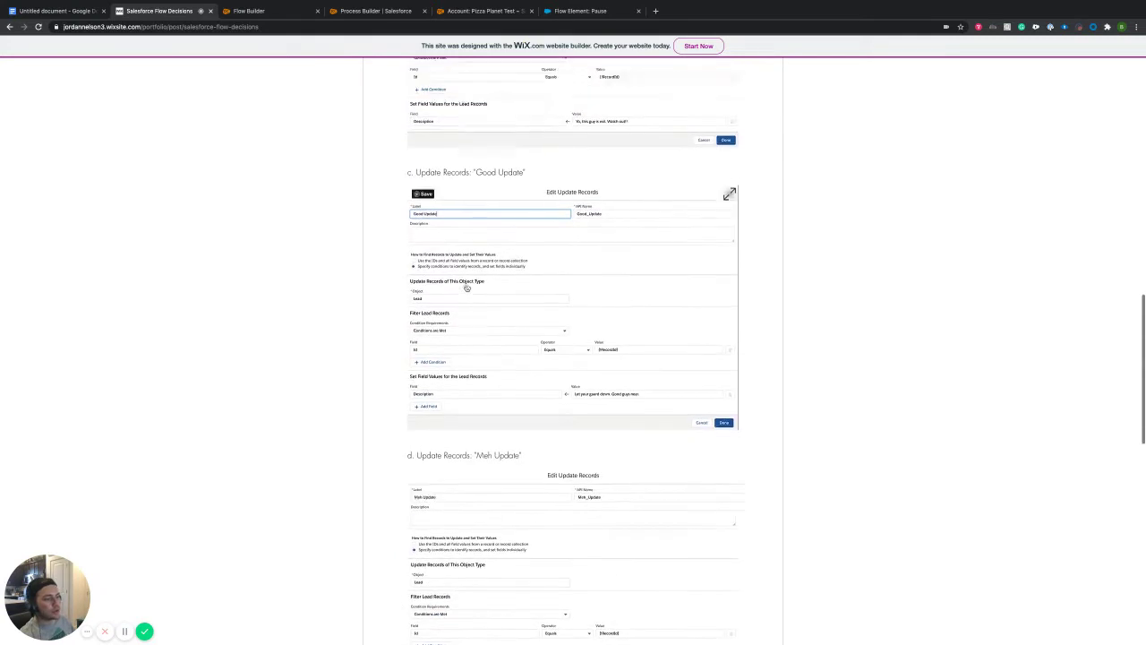
pyautogui.scroll(8, 466, 287)
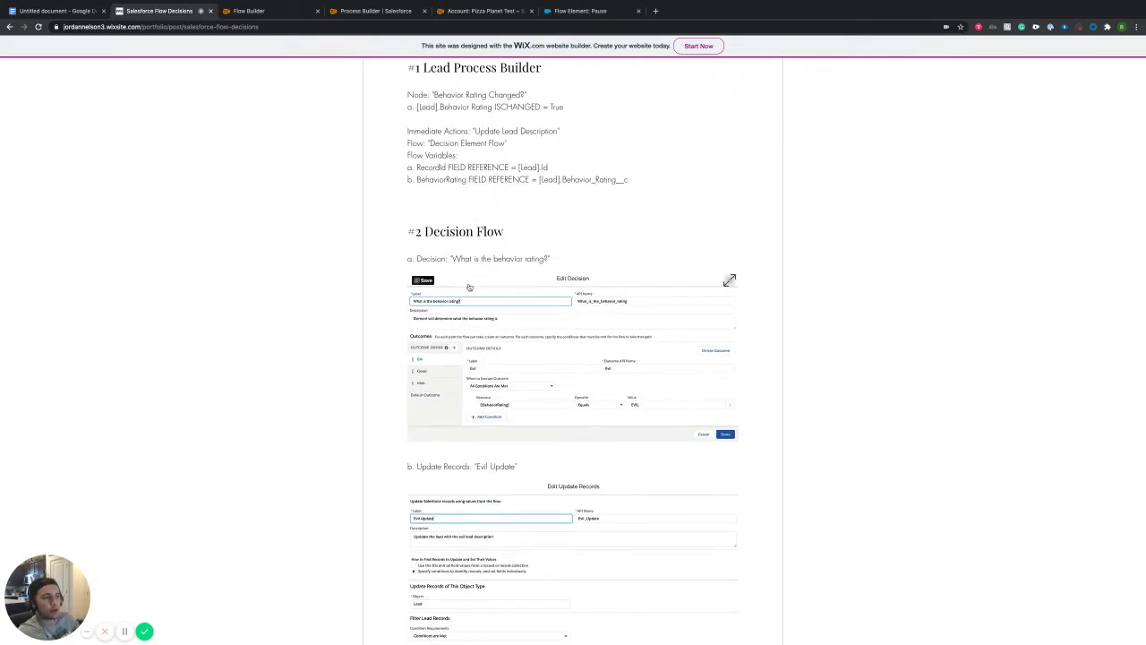
pyautogui.scroll(-1, 468, 284)
pyautogui.scroll(-2, 469, 285)
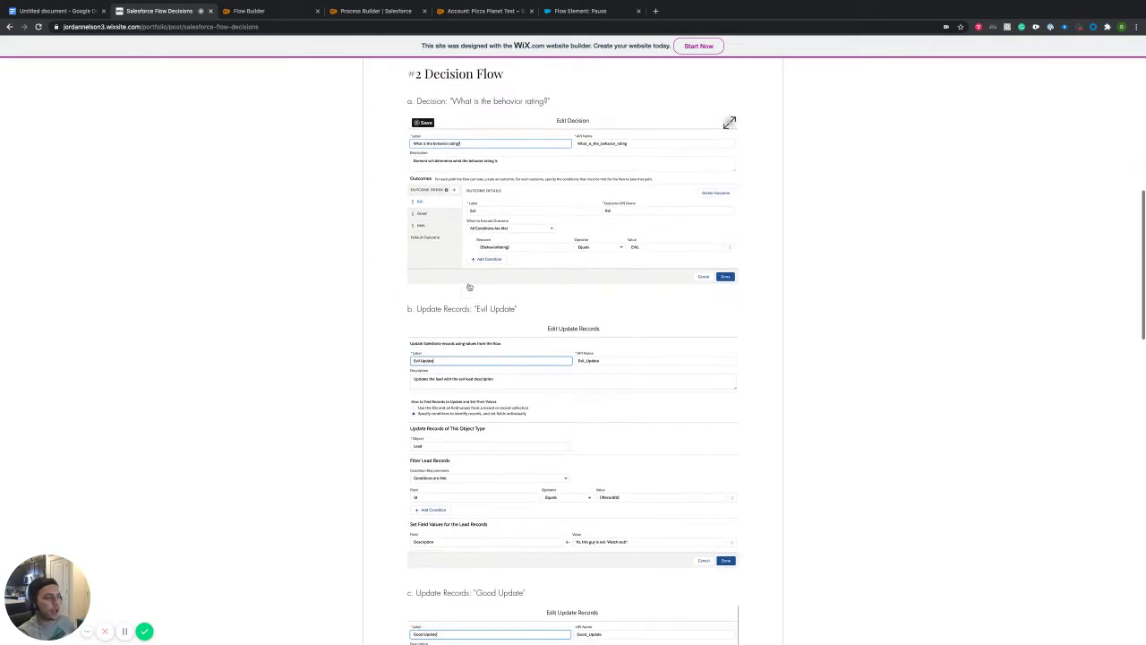
# Step: Highlight the Lead Process Builder's immediate actions and flow variables, and examine the behavior rating decision screenshot below them
pyautogui.scroll(3, 573, 239)
pyautogui.moveTo(651, 210); pyautogui.dragTo(412, 161)
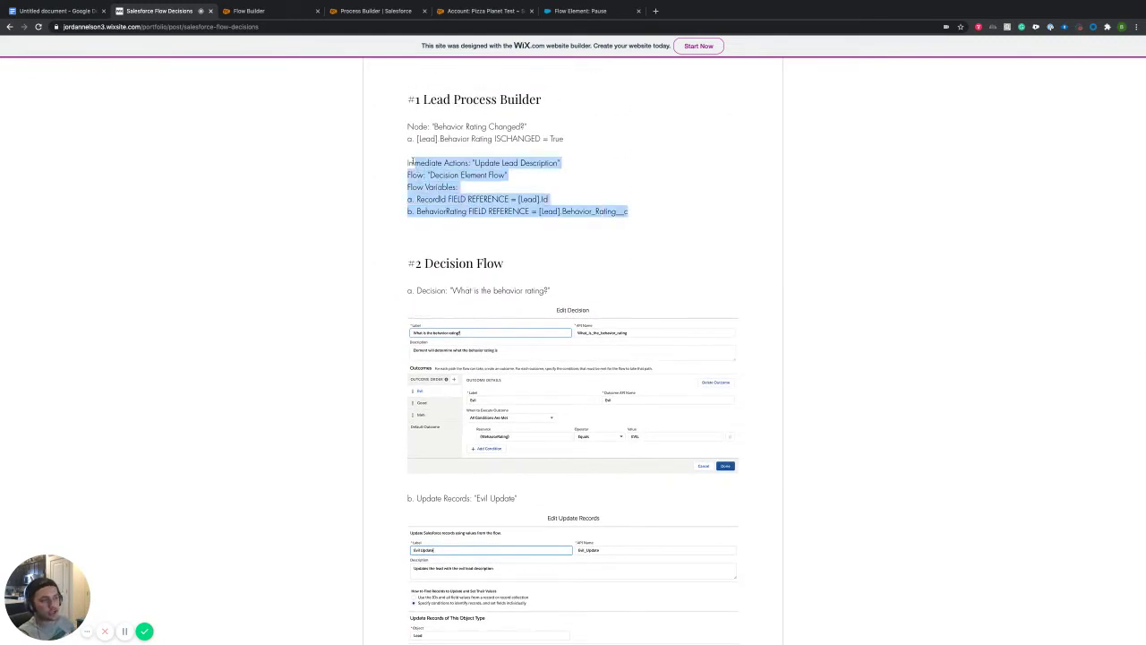
pyautogui.scroll(-2, 603, 231)
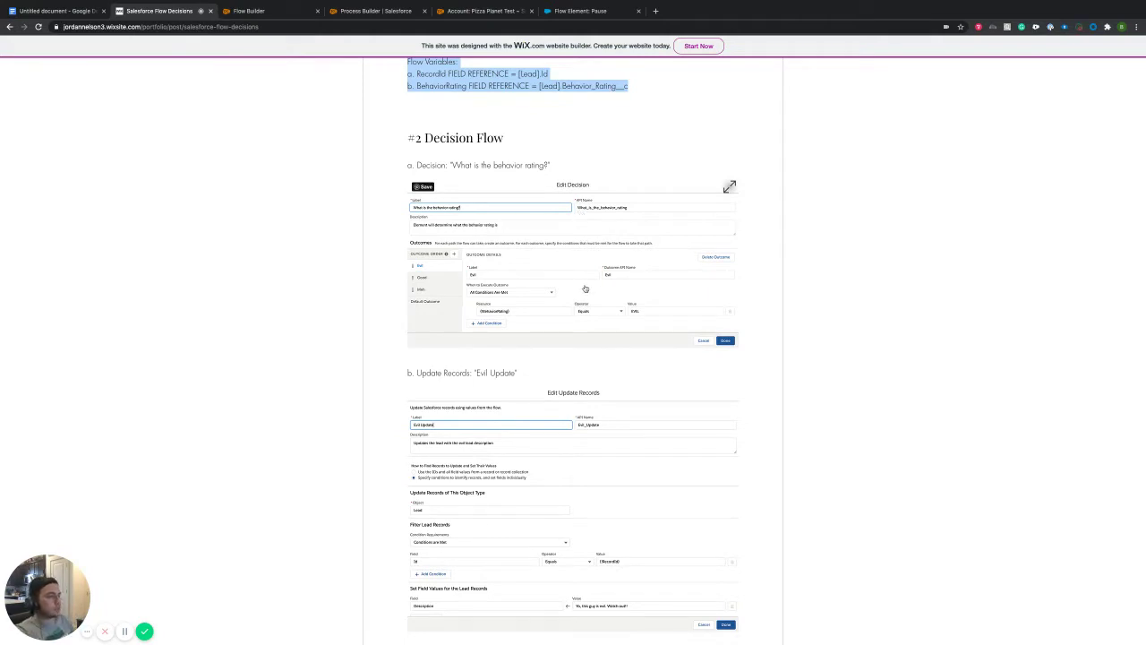
pyautogui.scroll(-1, 590, 285)
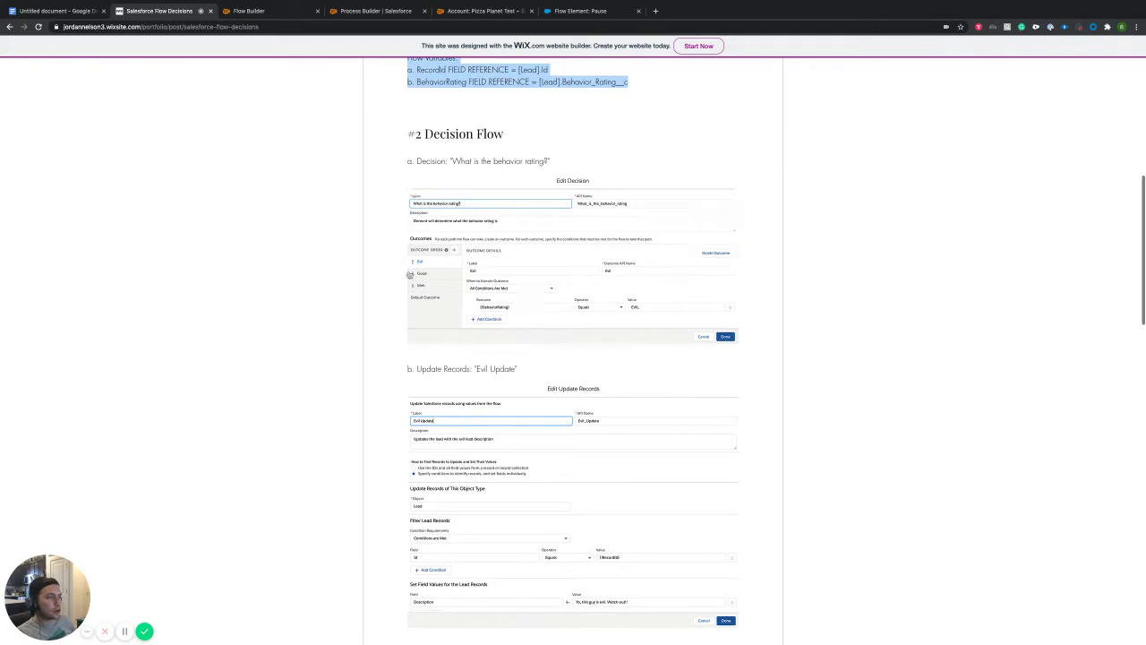
pyautogui.click(605, 159)
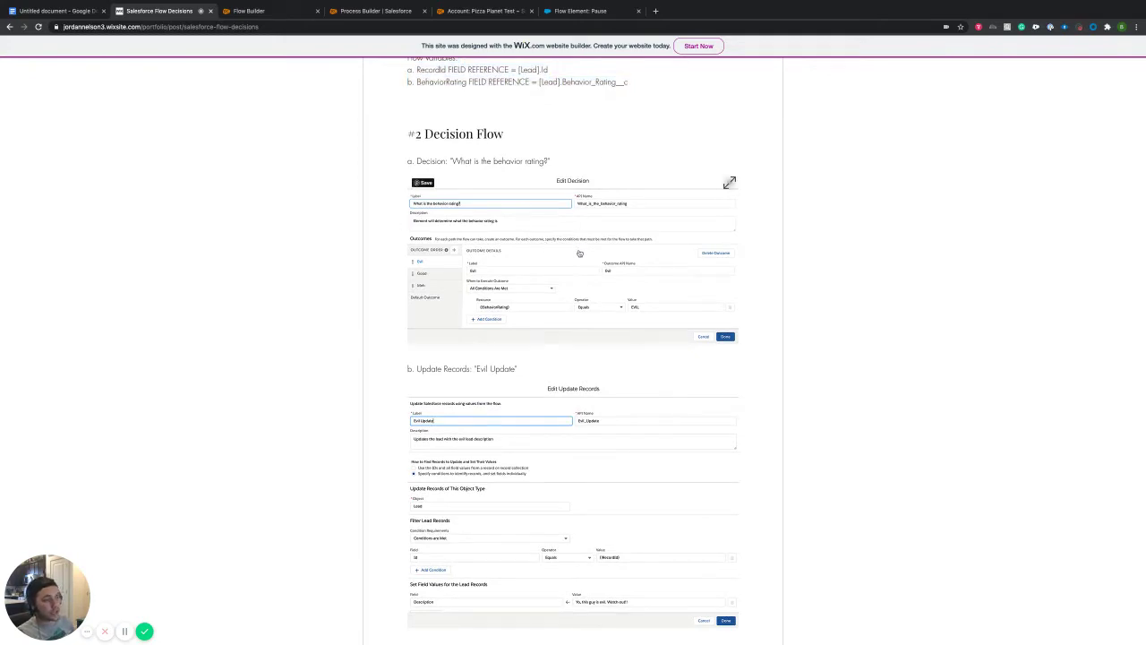
# Step: Check the rest of the post through the Video Walkthrough section and return to its beginning
pyautogui.scroll(-6, 579, 254)
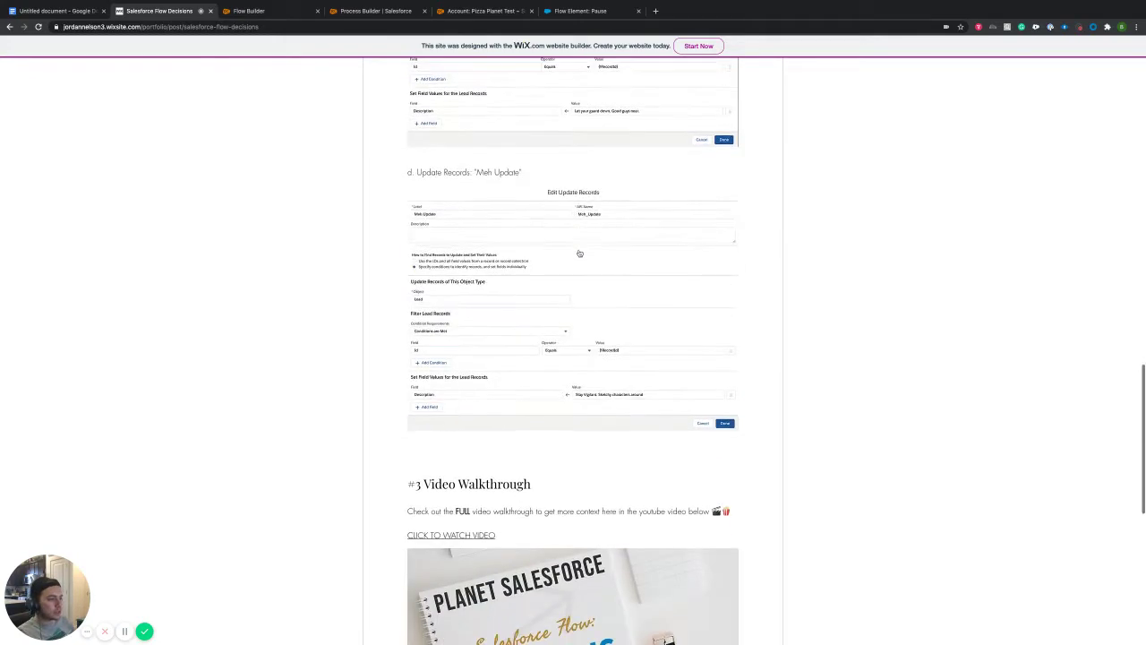
pyautogui.scroll(7, 579, 253)
pyautogui.scroll(5, 579, 253)
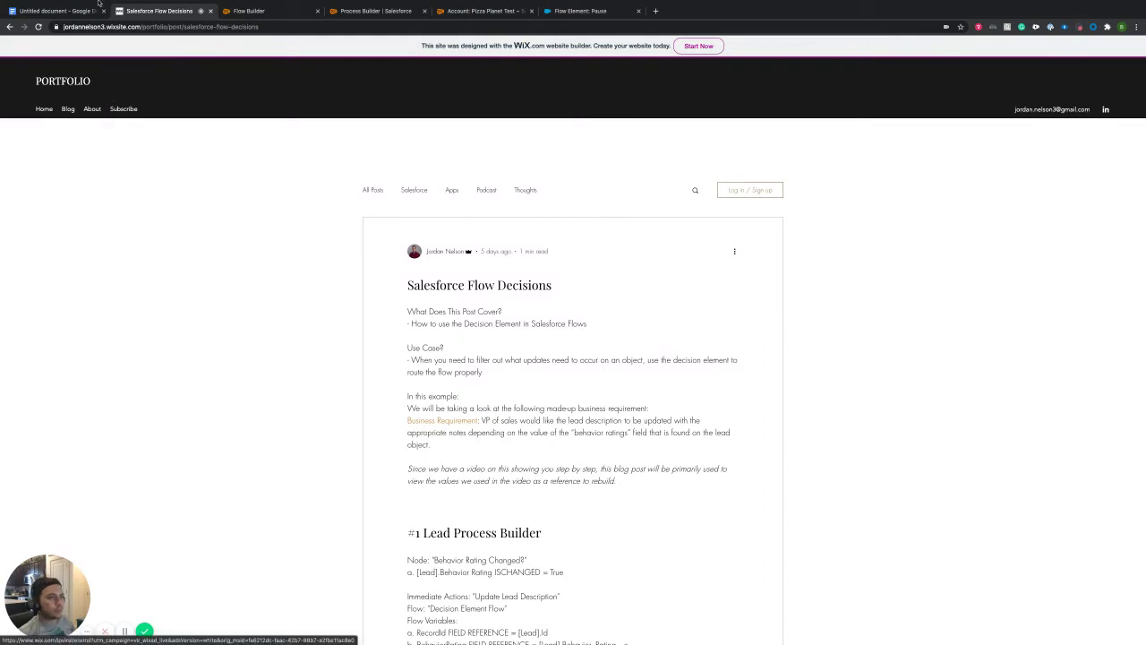
# Step: Switch to the Google Docs notes on the Pause Element and review the business requirement, active__c criteria and resulting flow invocation
pyautogui.click(54, 11)
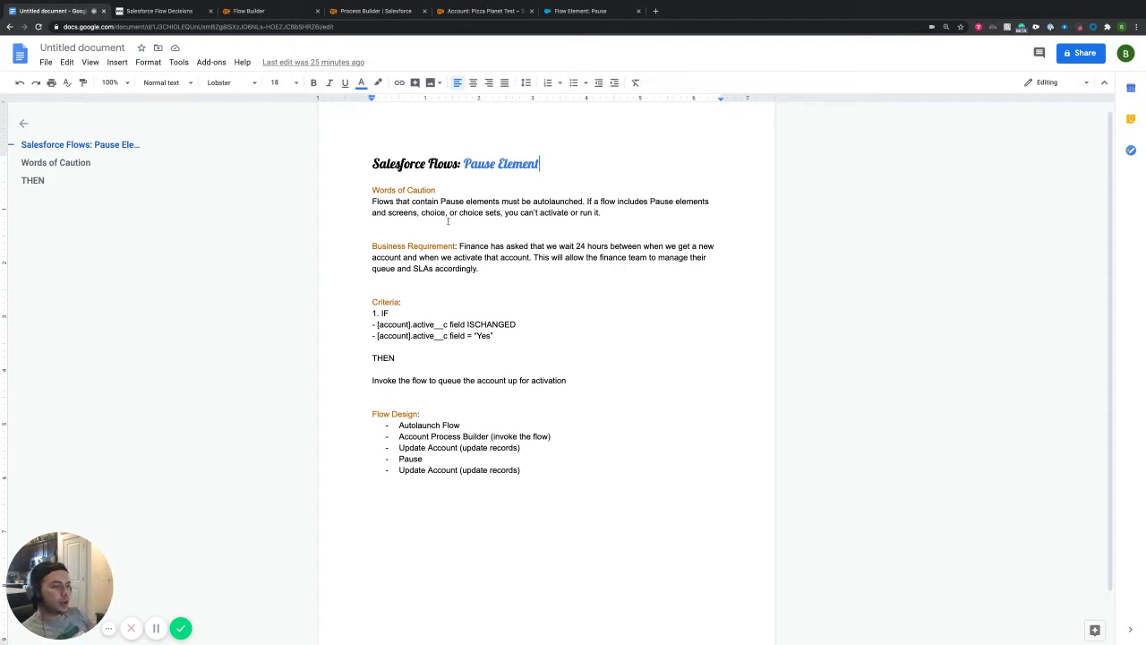
pyautogui.click(483, 268)
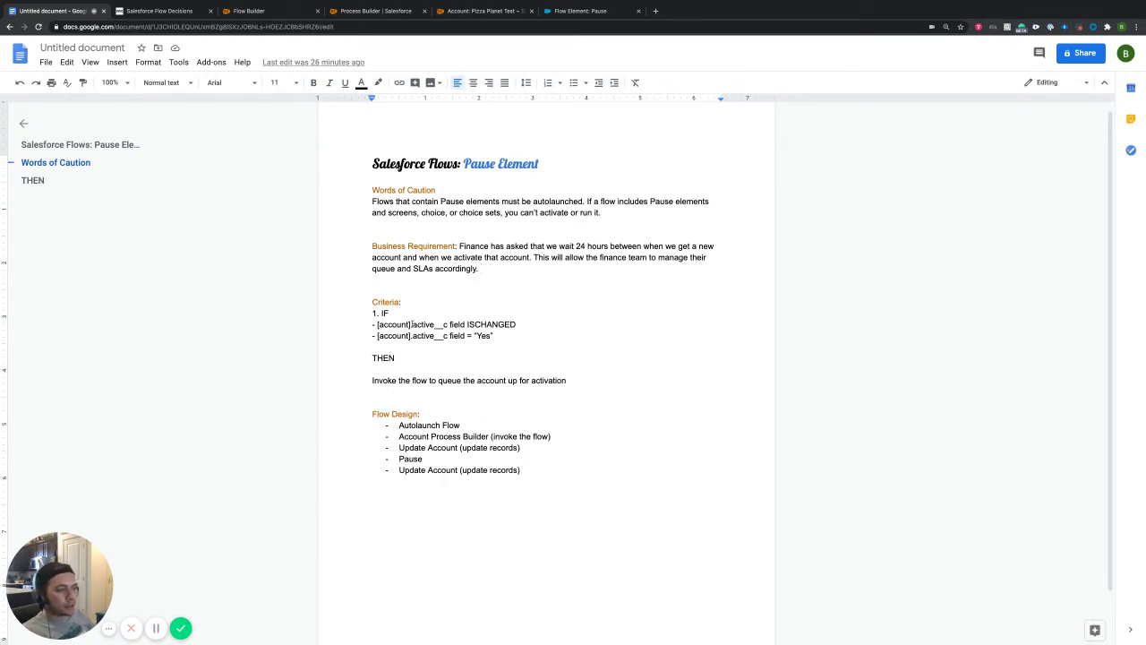
pyautogui.moveTo(411, 323); pyautogui.dragTo(494, 334)
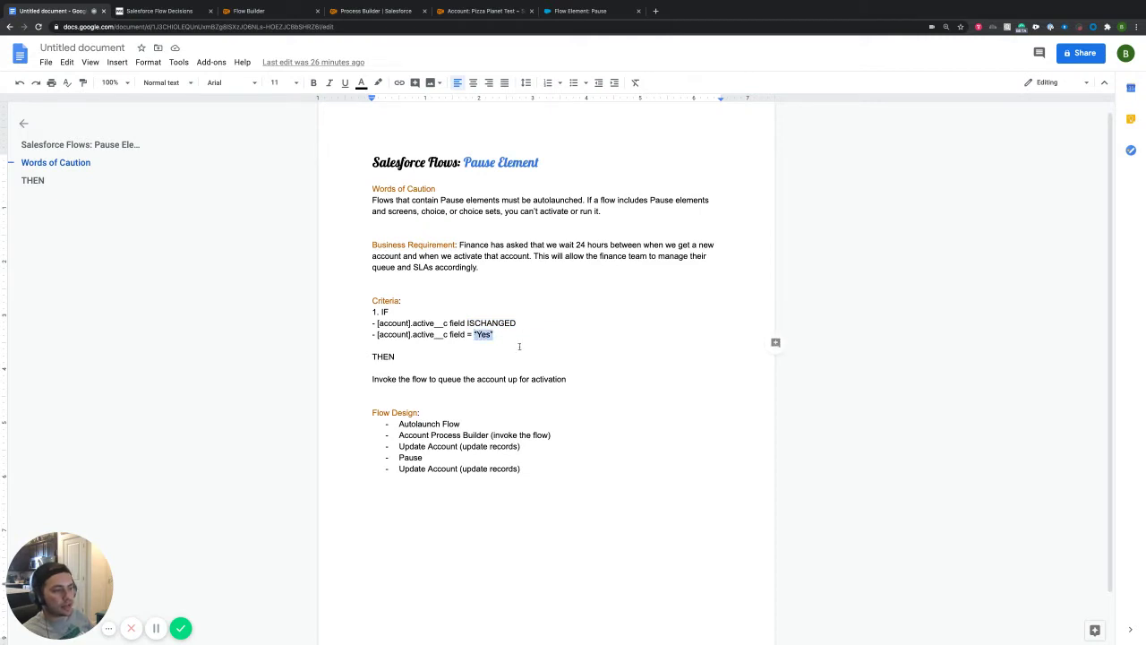
pyautogui.moveTo(372, 379); pyautogui.dragTo(437, 378)
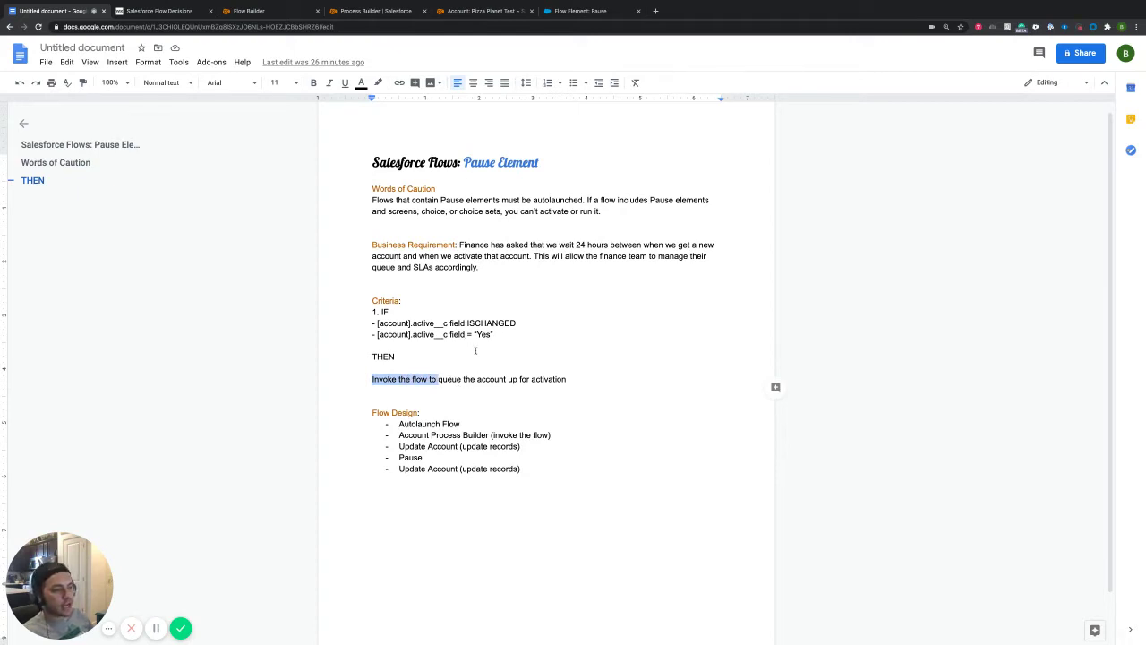
# Step: Highlight the words "queue" and "activation" in the flow invocation line of the notes' criteria
pyautogui.click(445, 379)
pyautogui.doubleClick(445, 380)
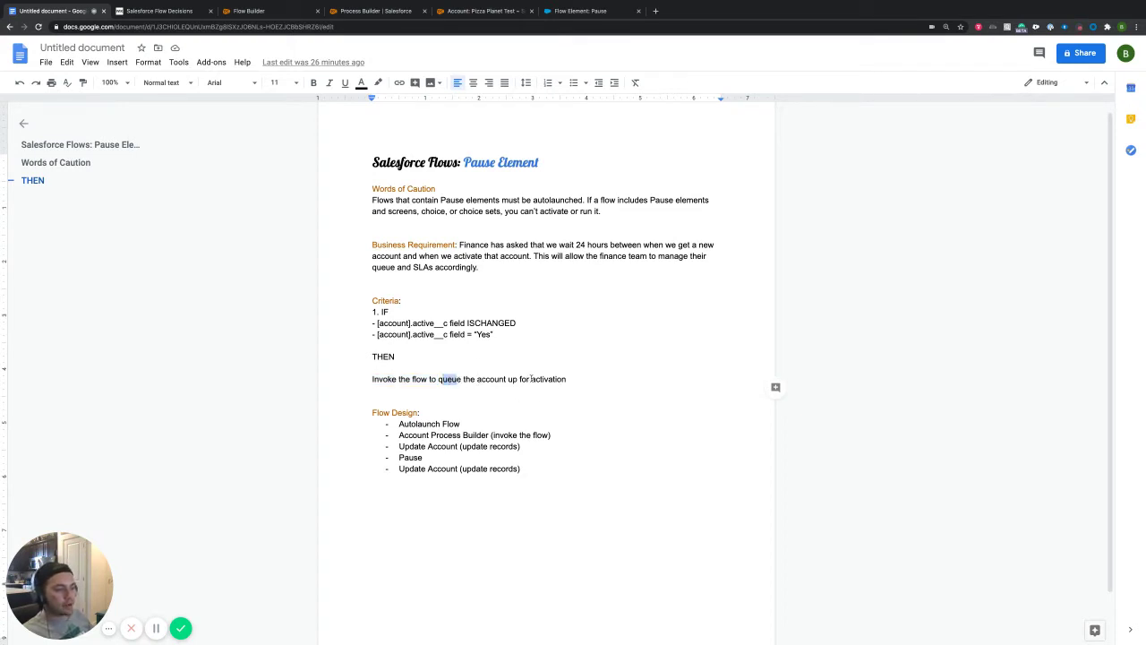
pyautogui.doubleClick(533, 378)
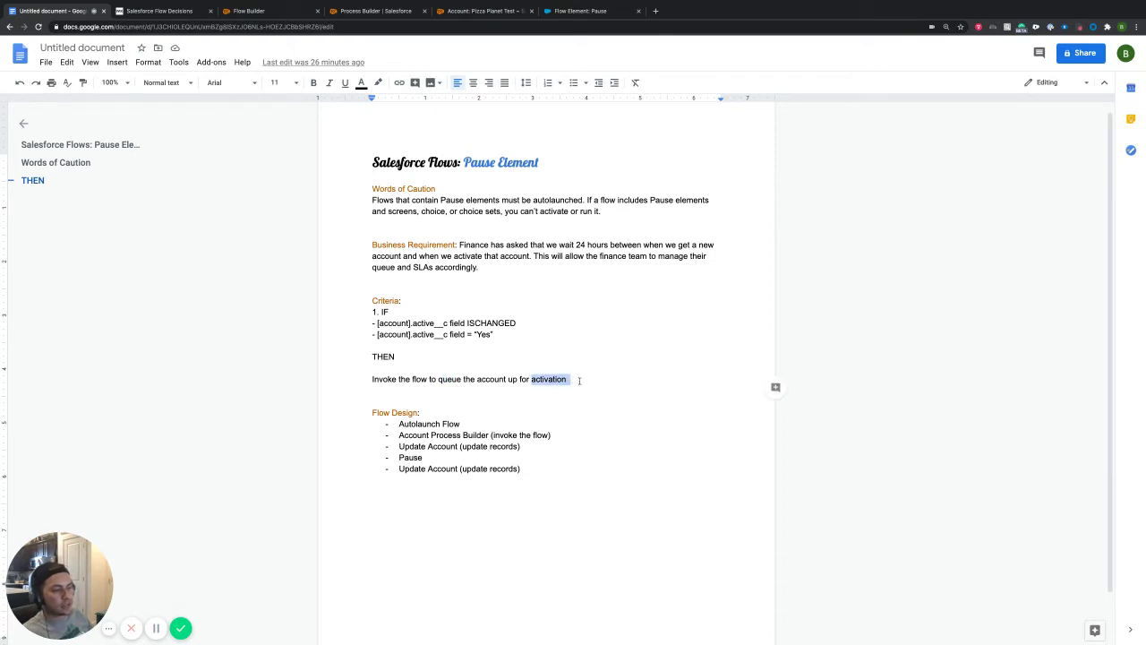
pyautogui.click(579, 381)
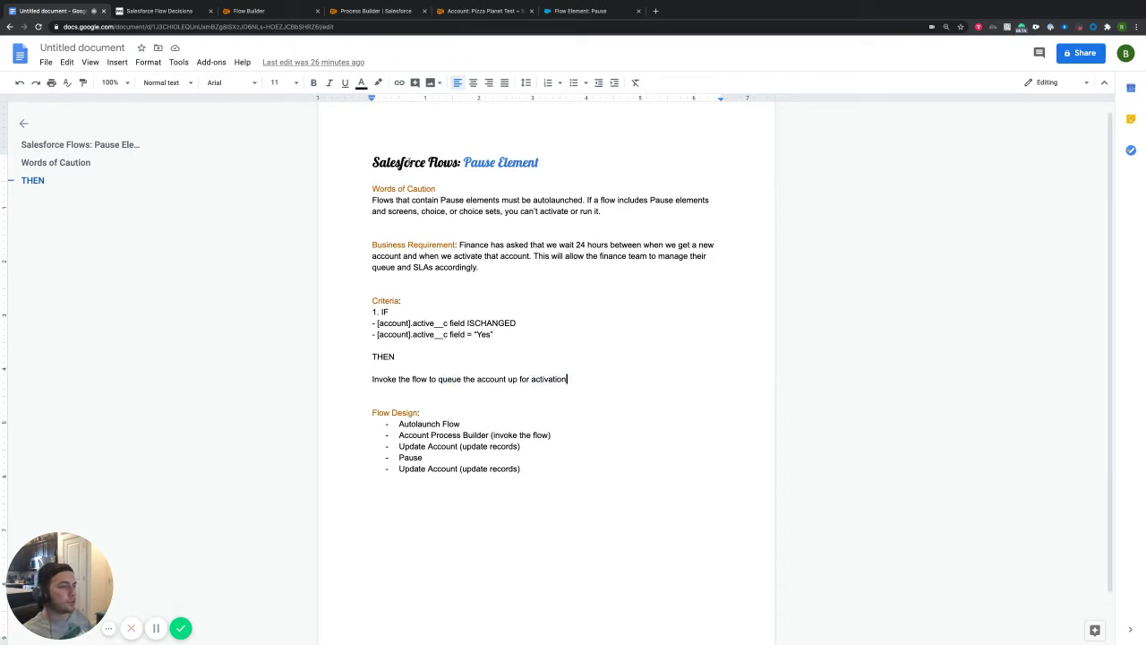
# Step: Switch to the Pizza Planet Test account in Salesforce and examine the Active field's picklist options without choosing one
pyautogui.click(456, 12)
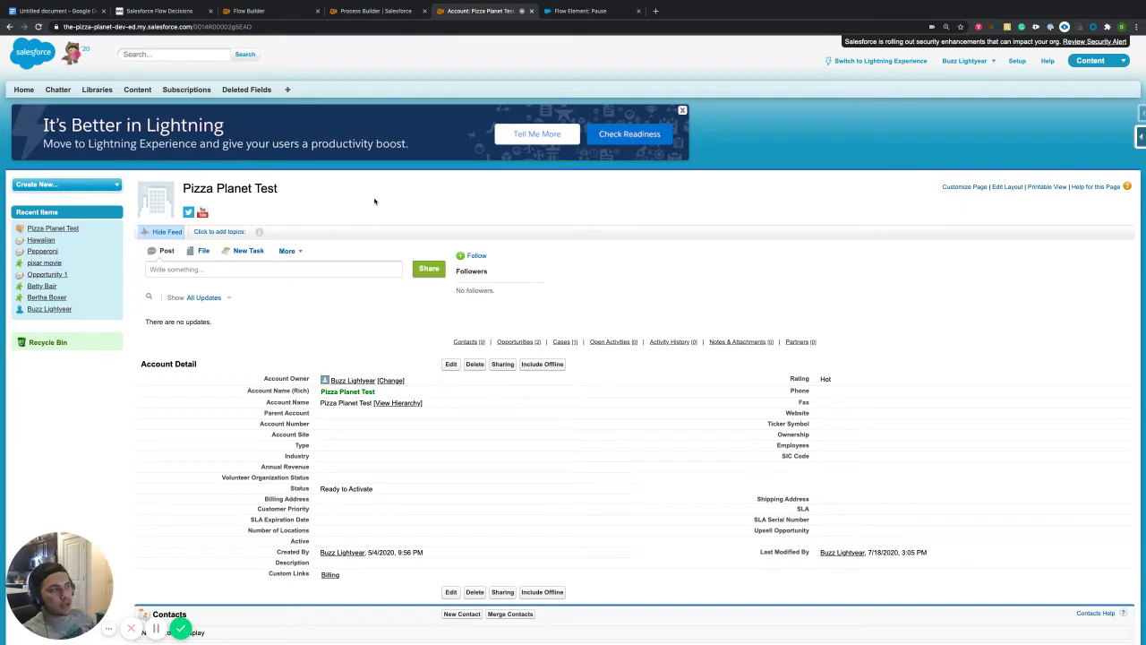
pyautogui.scroll(-1, 376, 212)
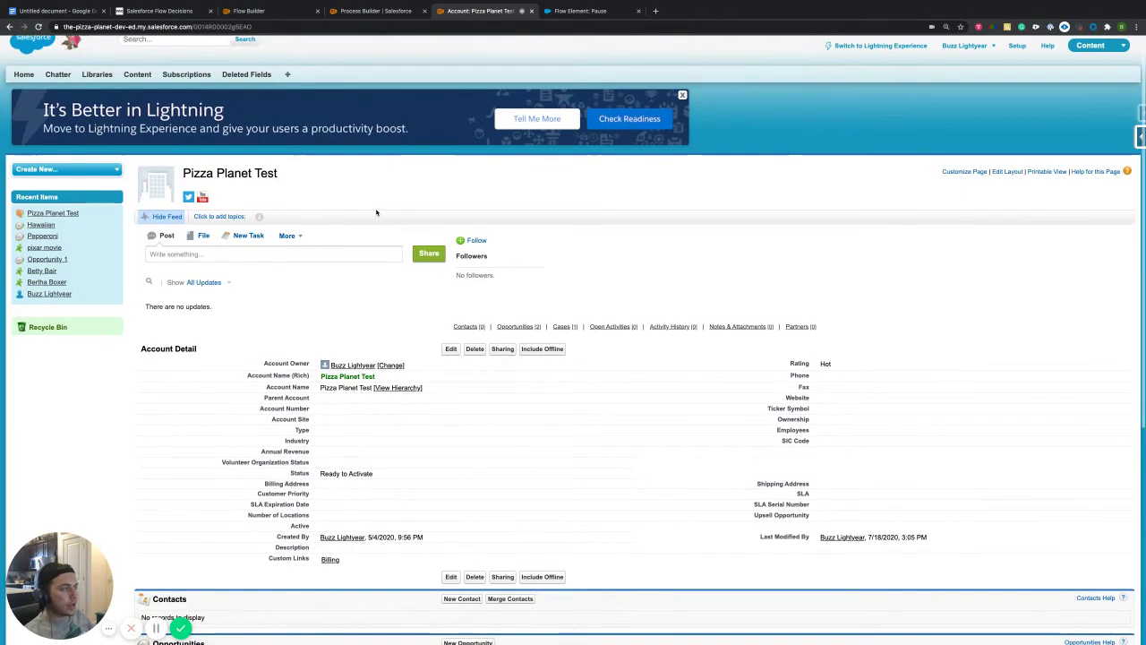
pyautogui.scroll(-1, 376, 212)
pyautogui.scroll(-1, 376, 212)
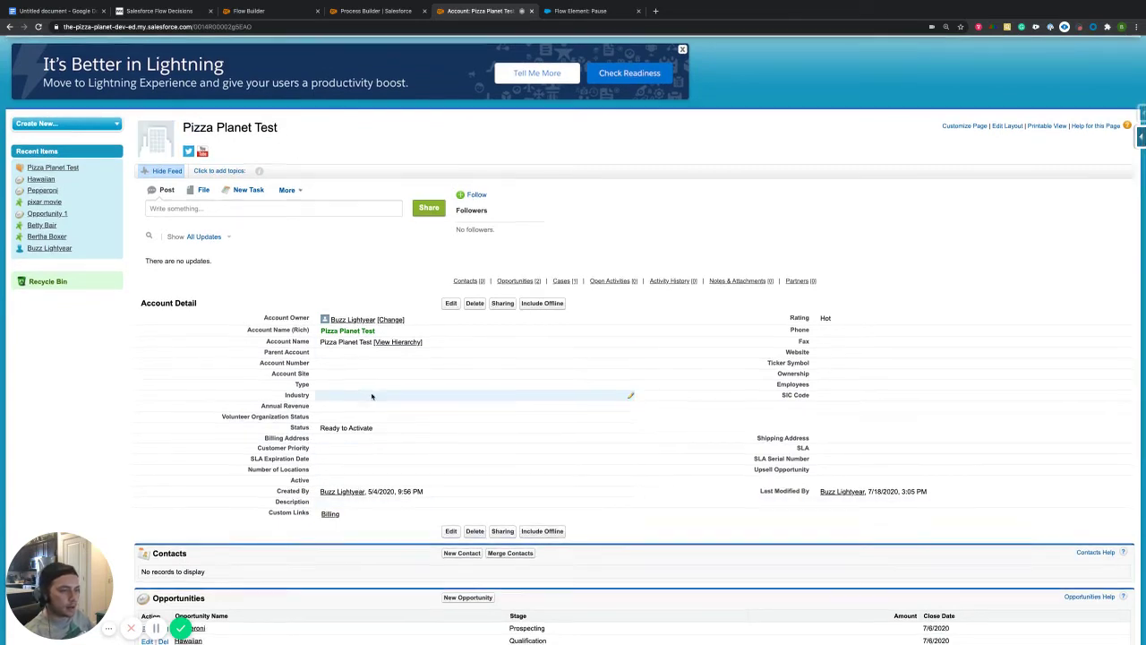
pyautogui.scroll(-2, 371, 394)
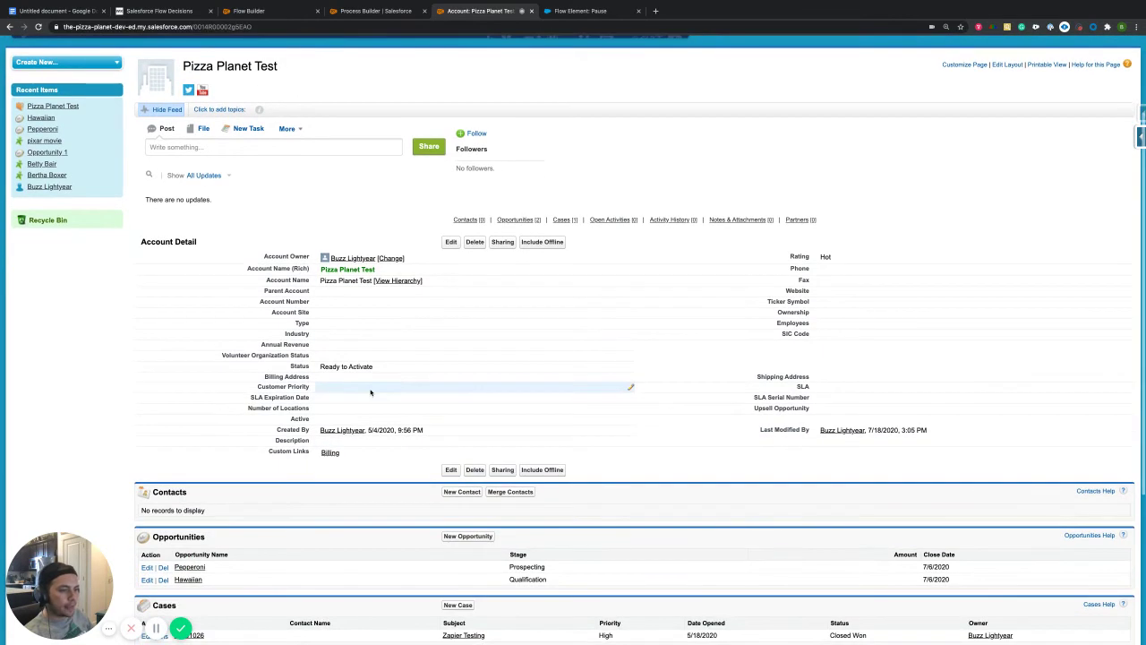
pyautogui.doubleClick(325, 422)
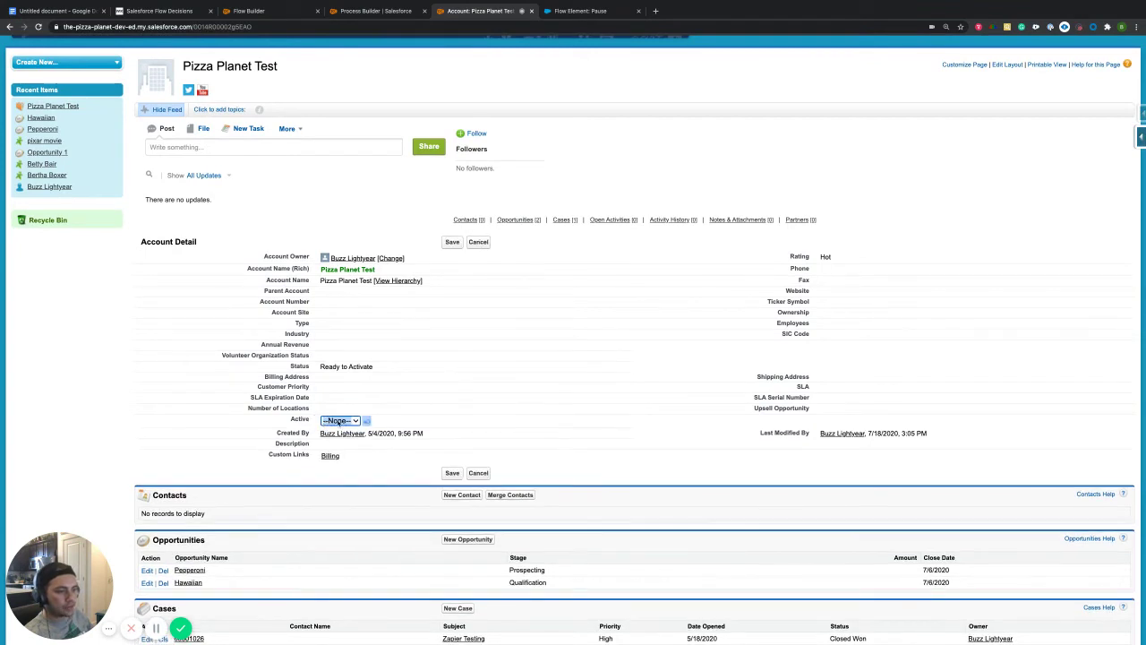
pyautogui.click(347, 422)
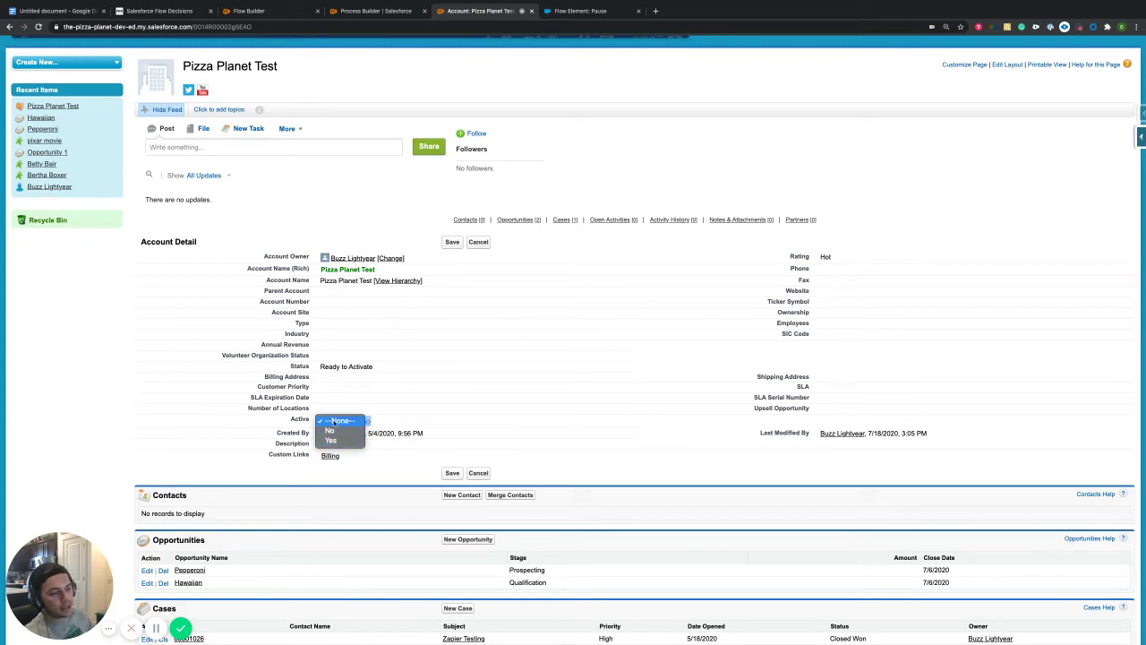
pyautogui.click(389, 458)
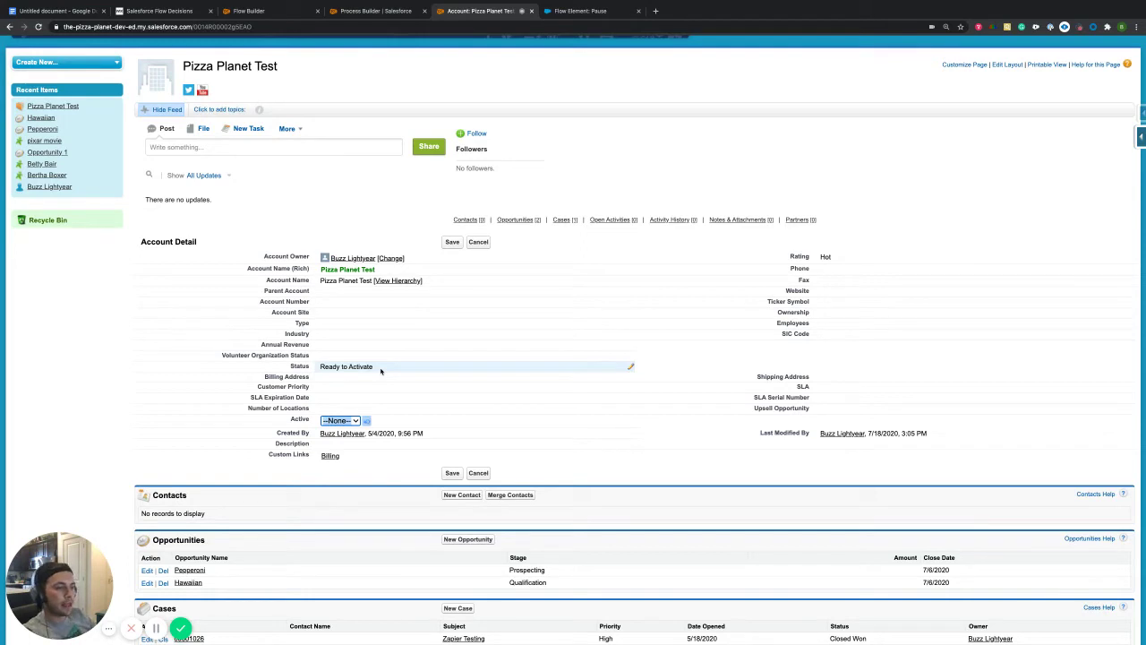
# Step: Compare the options of the account's Status and Active fields, looking at Queued to Activate, without selecting a new value
pyautogui.doubleClick(381, 370)
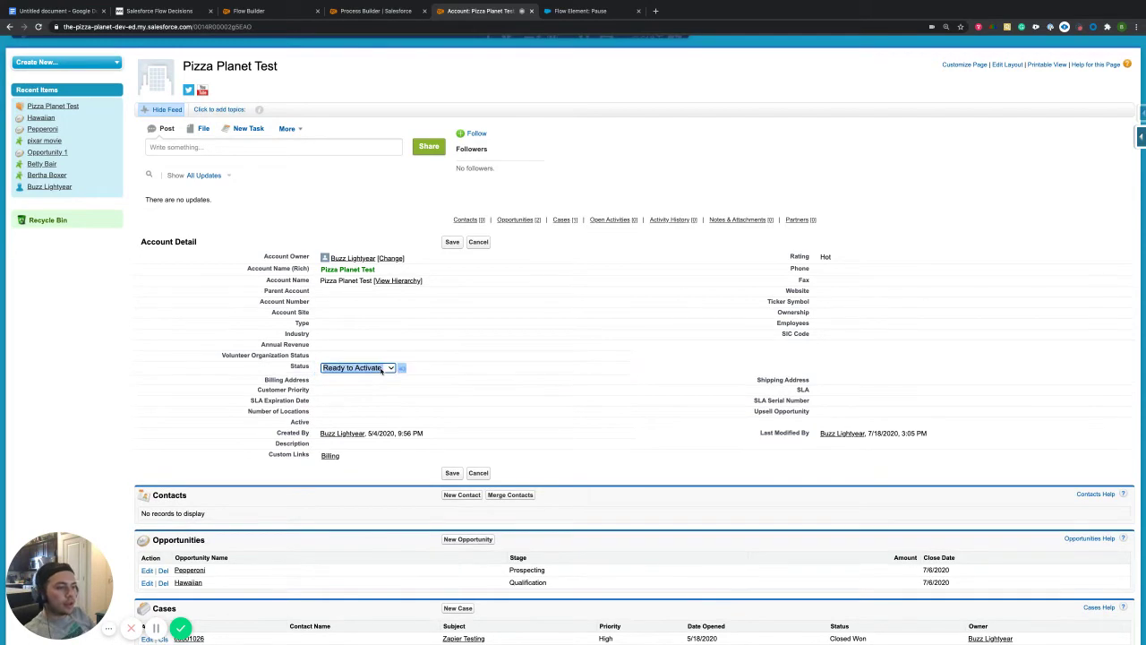
pyautogui.click(379, 368)
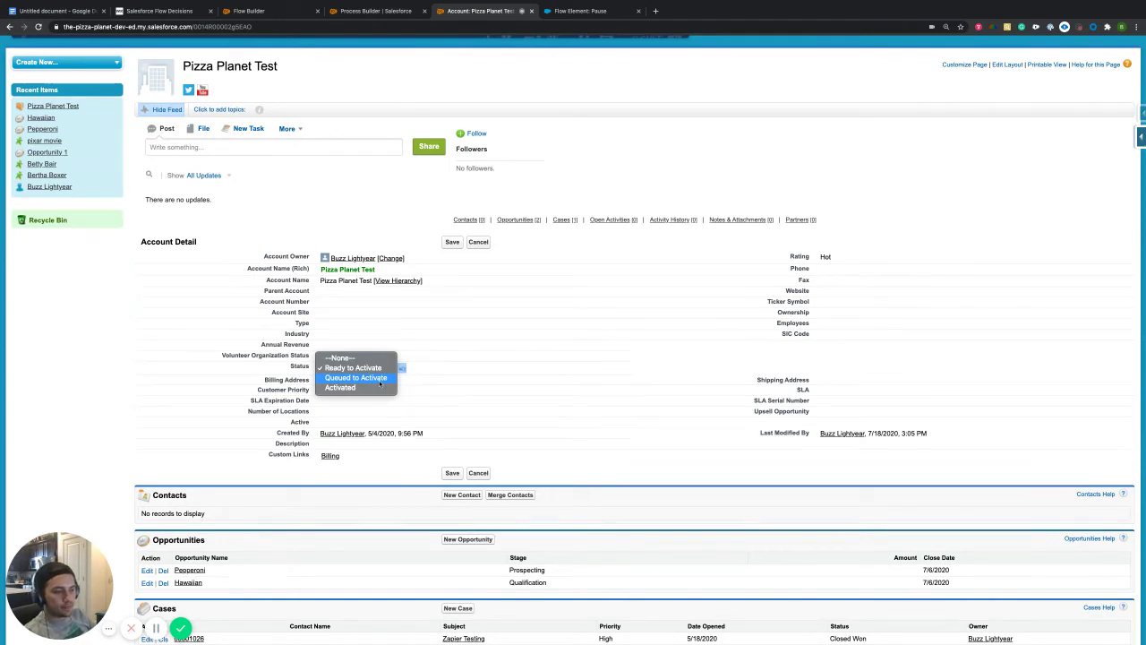
pyautogui.doubleClick(340, 421)
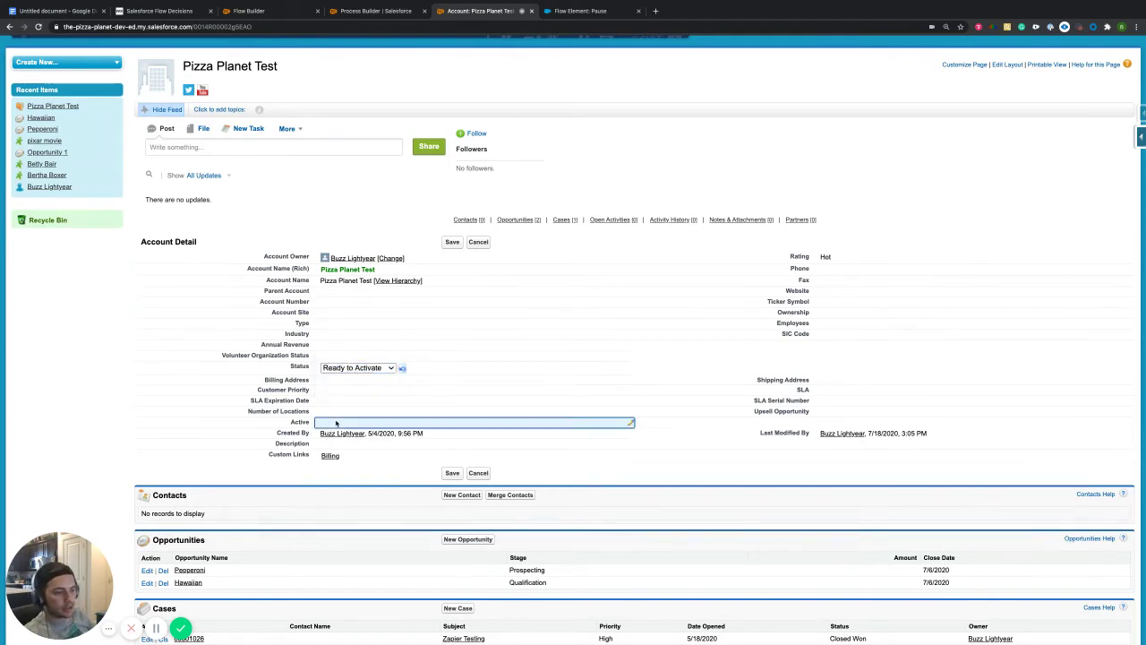
pyautogui.click(347, 421)
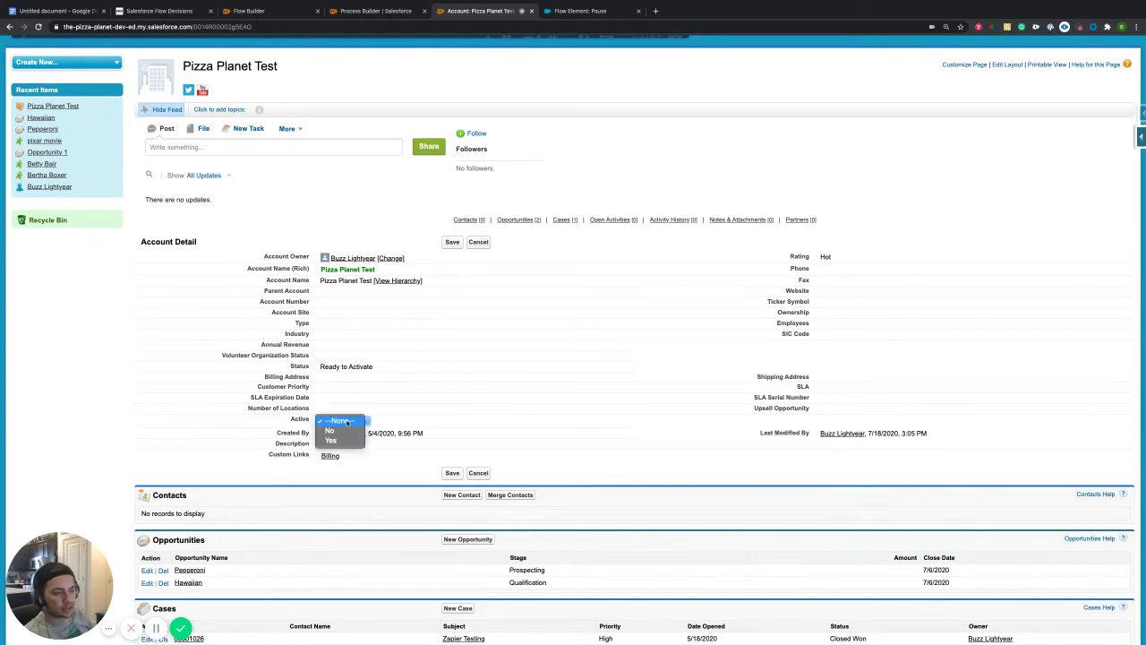
pyautogui.click(397, 476)
pyautogui.doubleClick(363, 368)
pyautogui.click(363, 368)
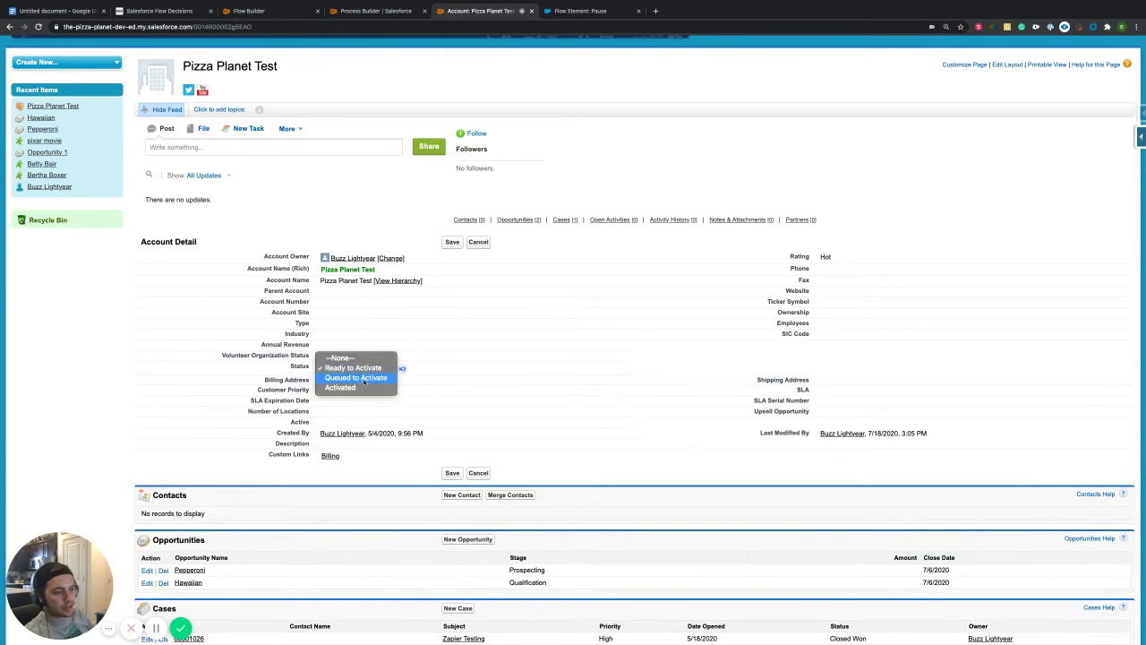
pyautogui.click(384, 472)
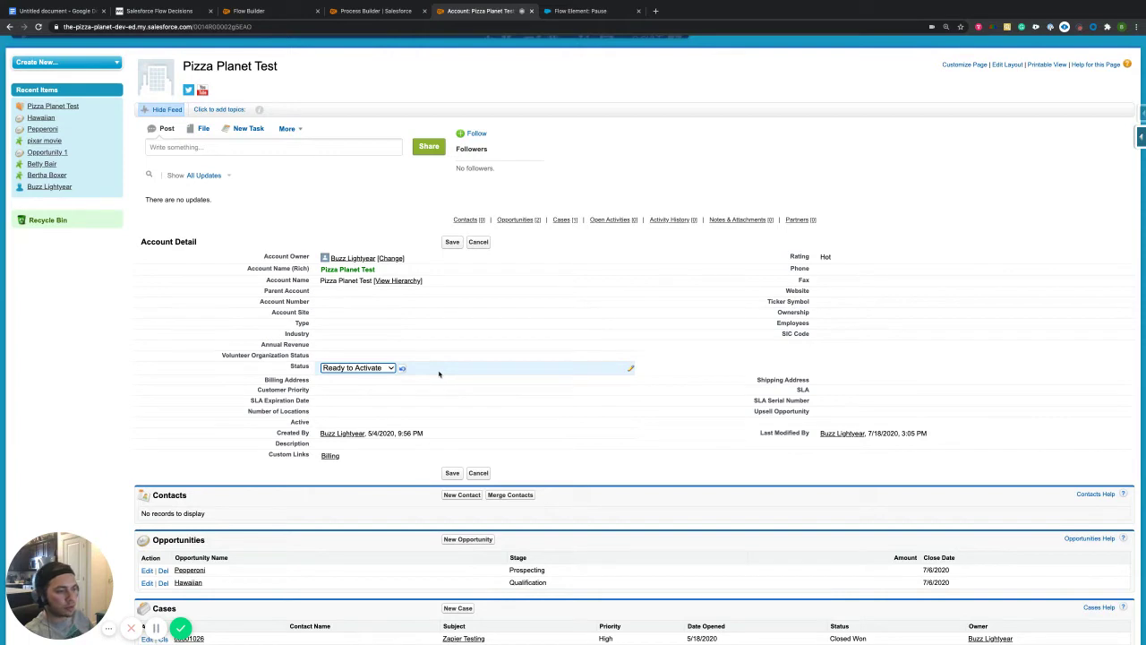
pyautogui.click(395, 470)
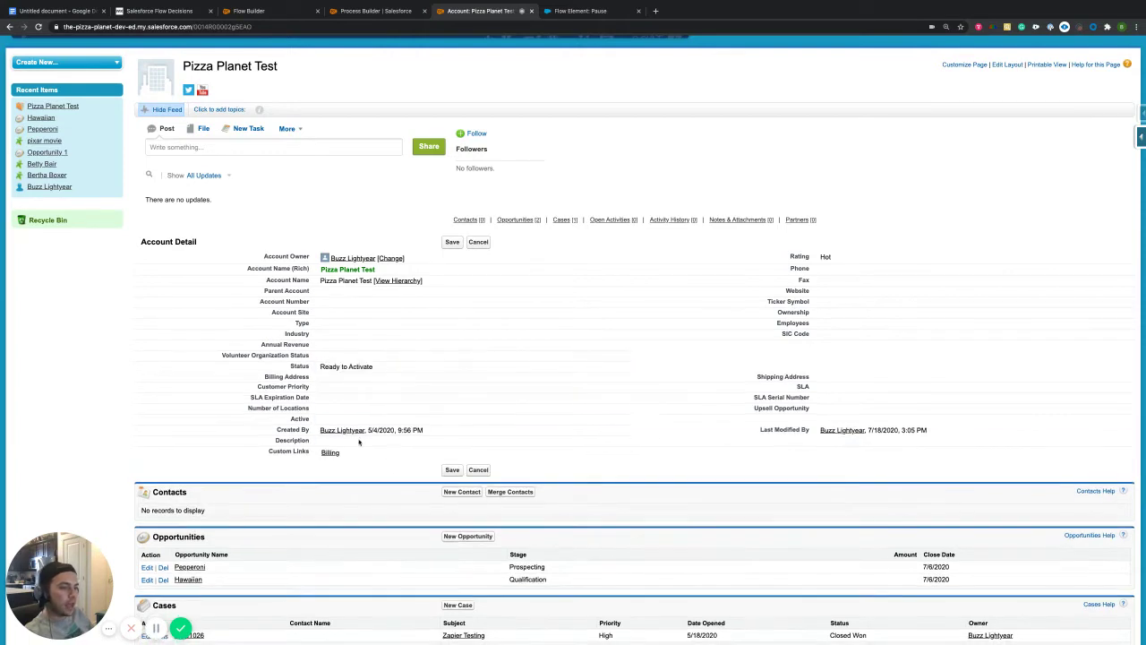
# Step: Review the account's Status options through Activated and leave the field editor without choosing one
pyautogui.doubleClick(354, 366)
pyautogui.click(357, 367)
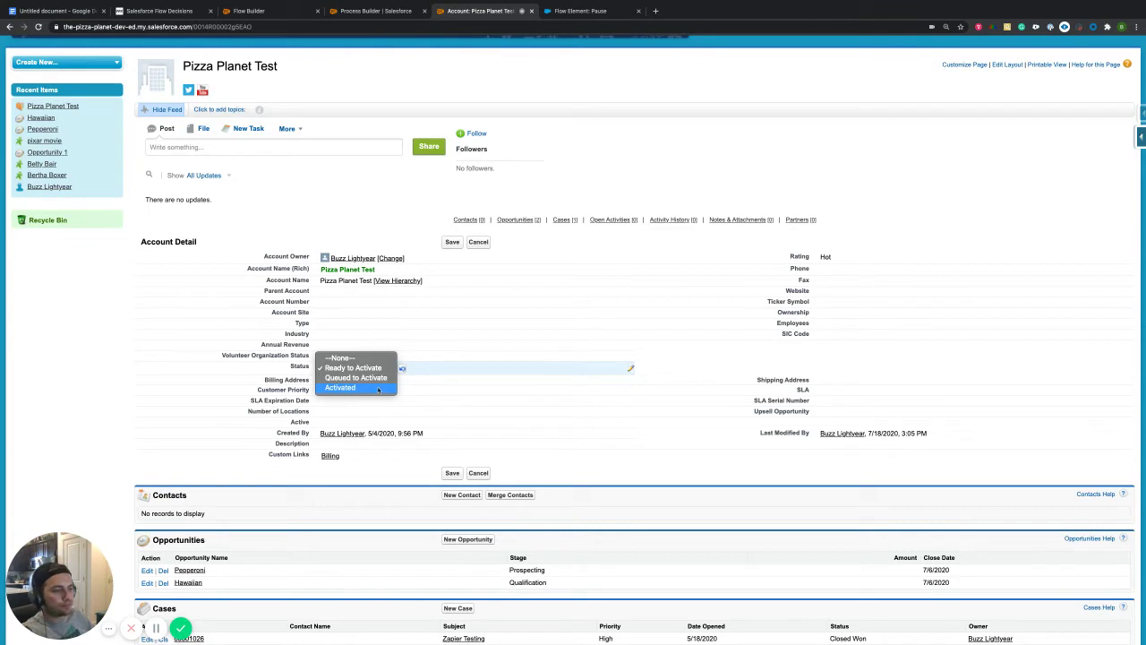
pyautogui.click(383, 458)
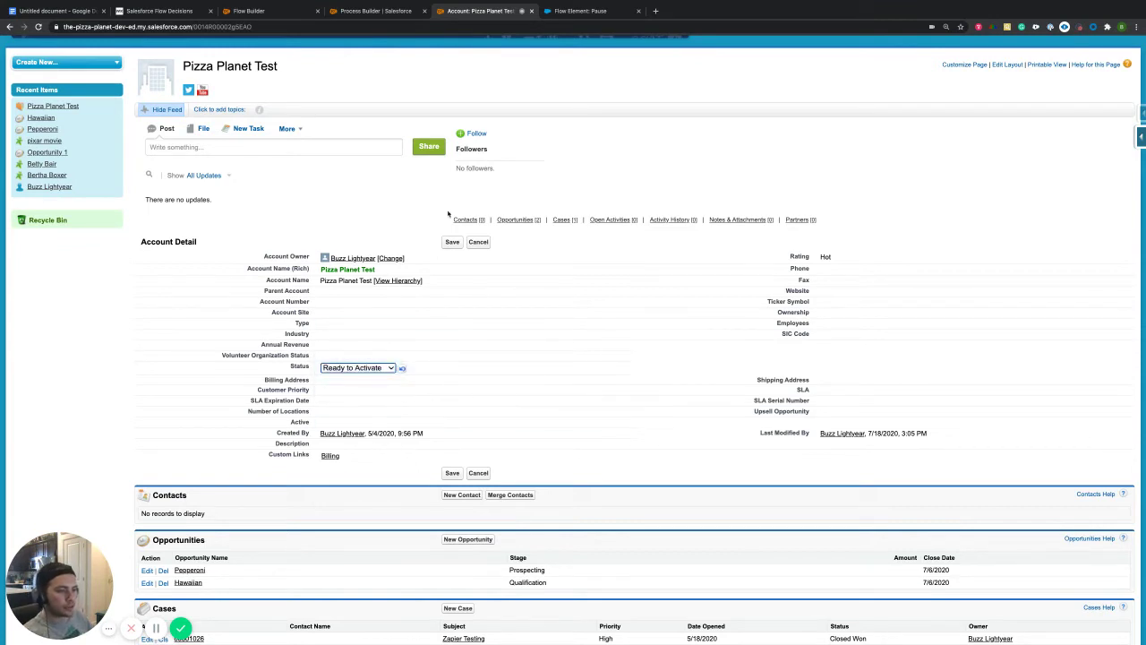
pyautogui.click(382, 212)
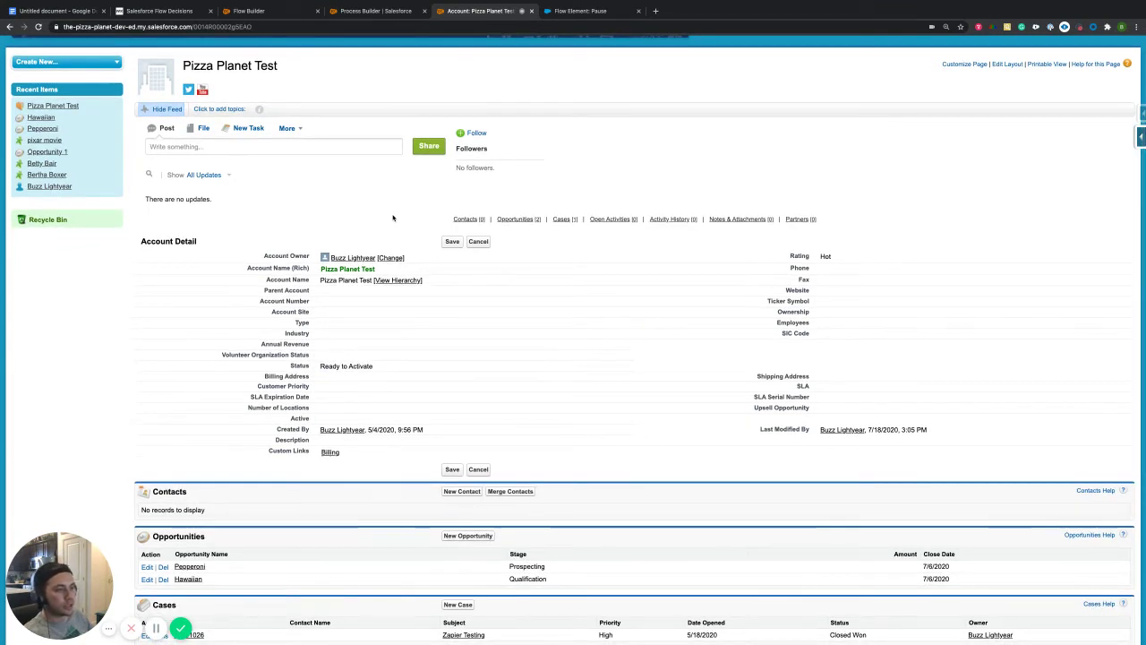
# Step: Switch back to the Google Docs notes and review the full IF/THEN criteria and the Flow Design list
pyautogui.click(56, 10)
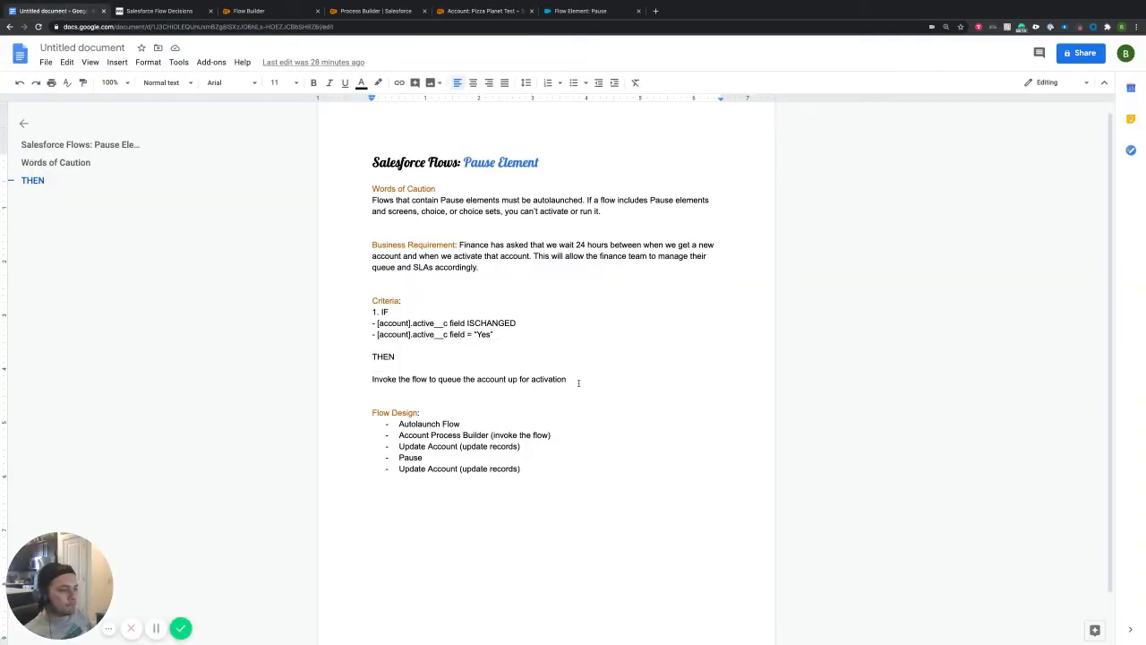
pyautogui.moveTo(568, 379); pyautogui.dragTo(378, 312)
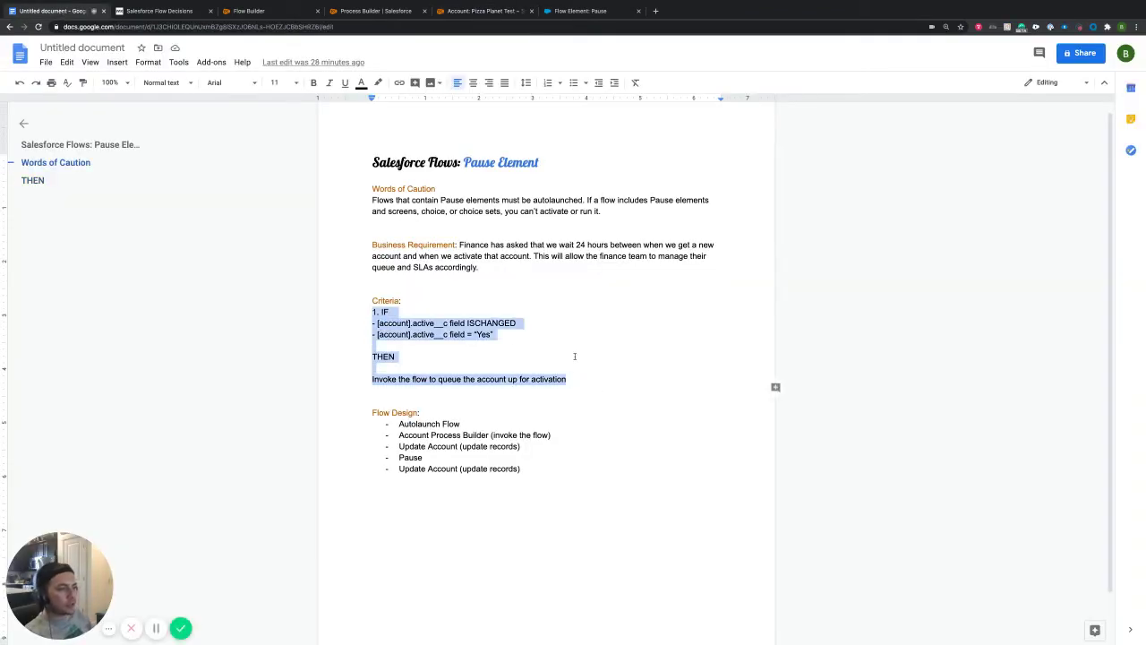
pyautogui.click(607, 428)
pyautogui.click(593, 469)
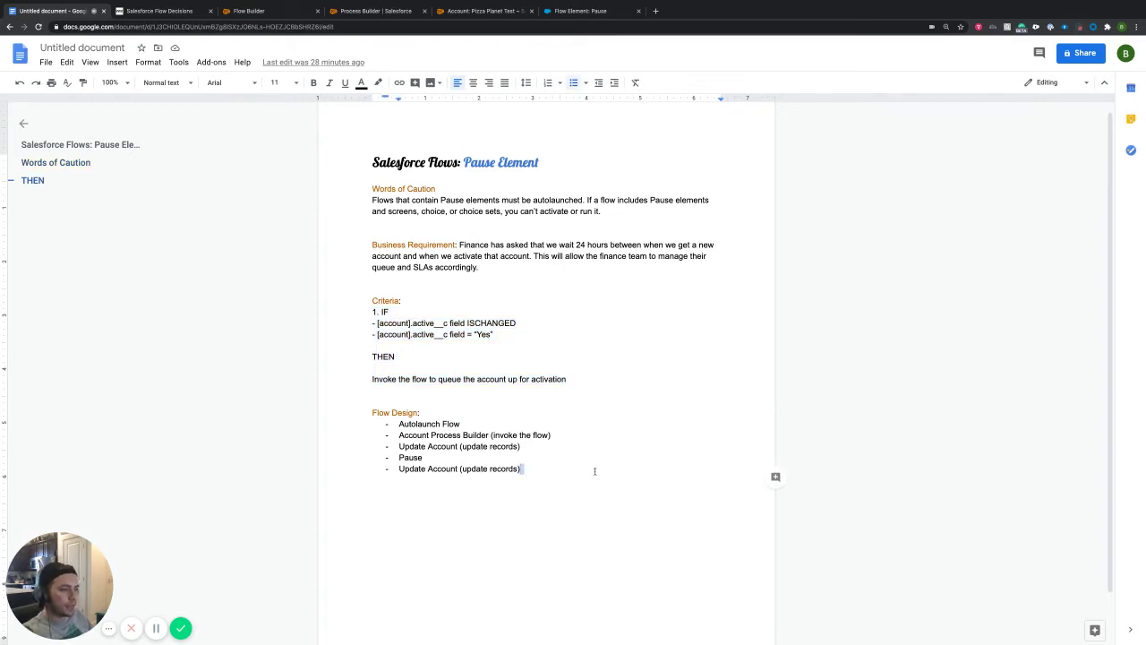
pyautogui.click(470, 422)
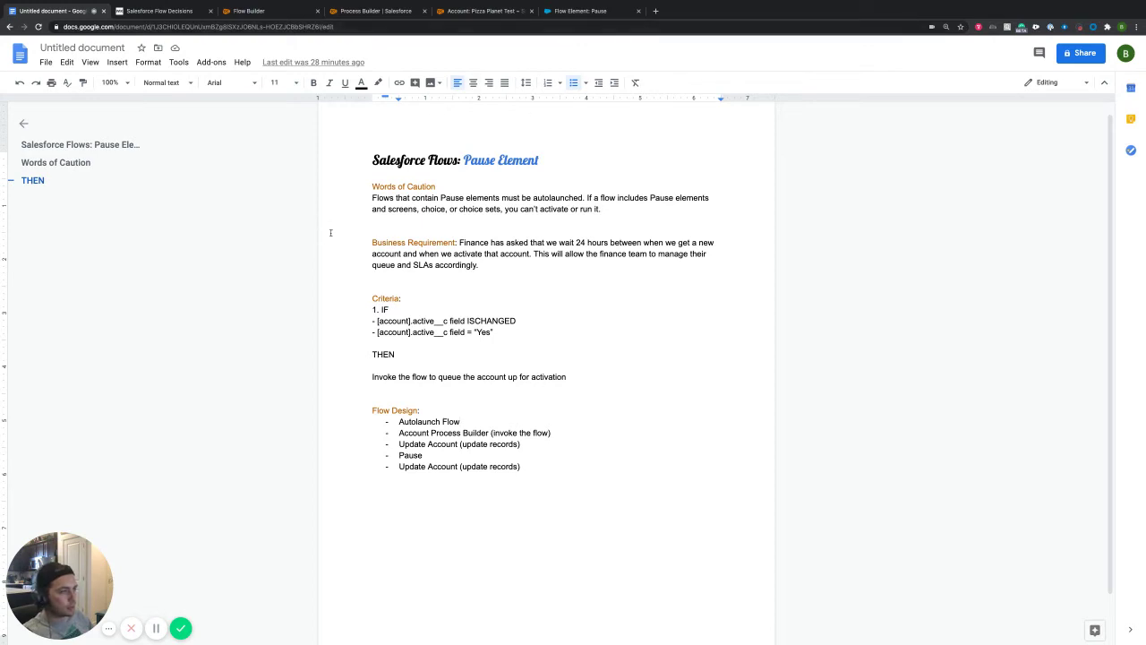
# Step: Highlight the caution that flows containing Pause elements must be autolaunched, and the Account Process Builder item under Flow Design
pyautogui.moveTo(370, 195); pyautogui.dragTo(585, 198)
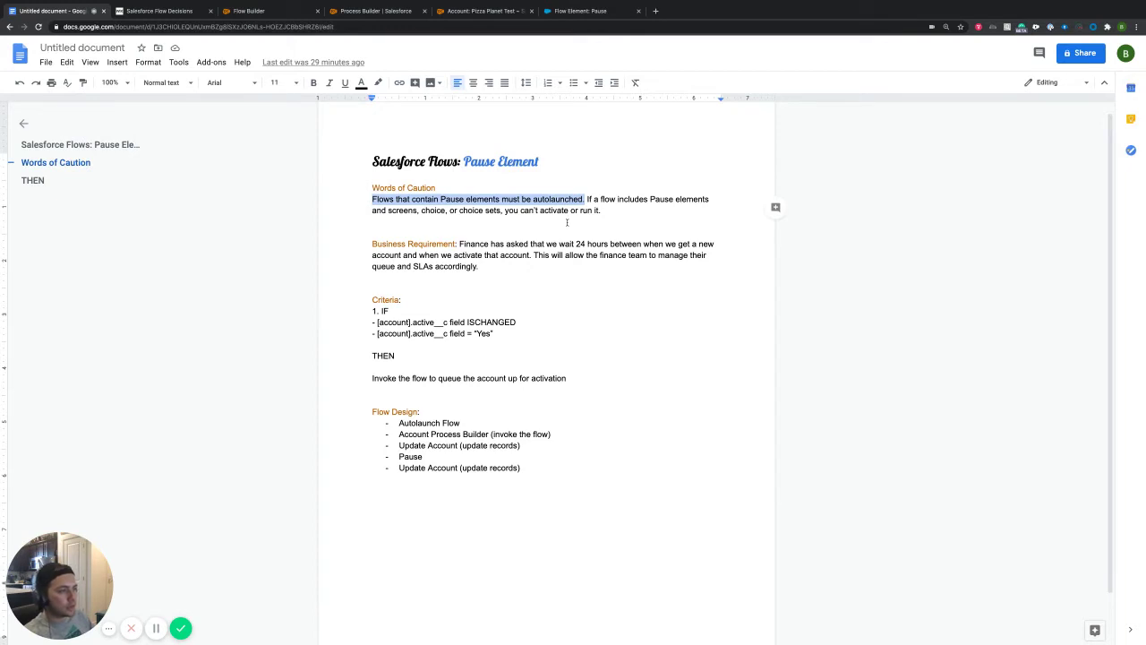
pyautogui.click(373, 479)
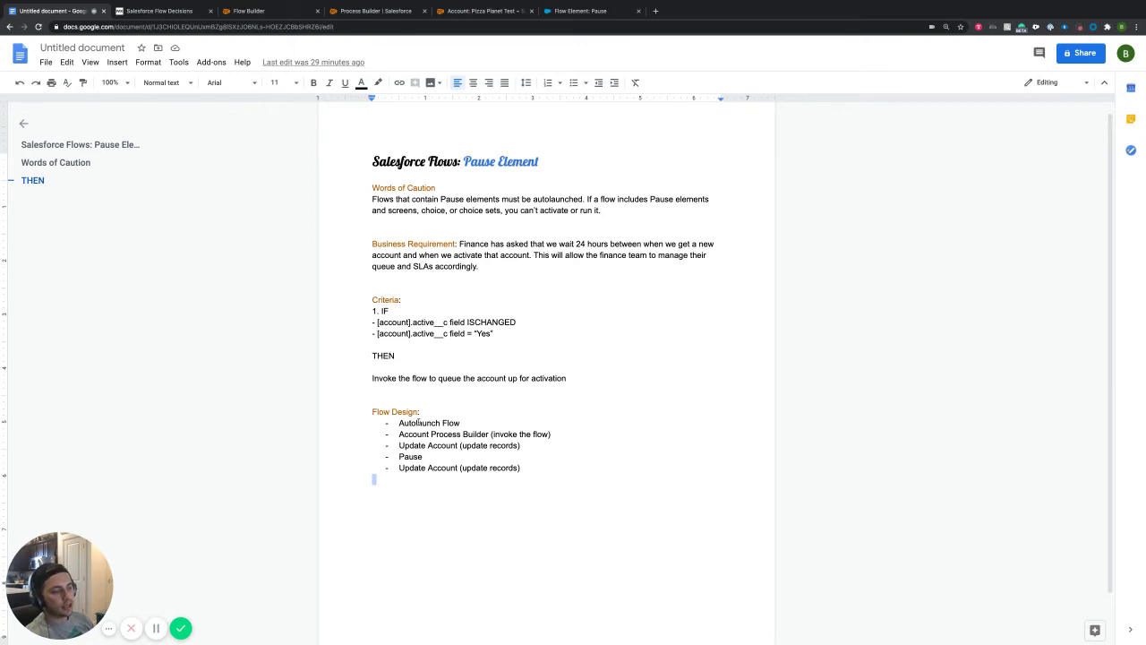
pyautogui.moveTo(400, 435); pyautogui.dragTo(489, 434)
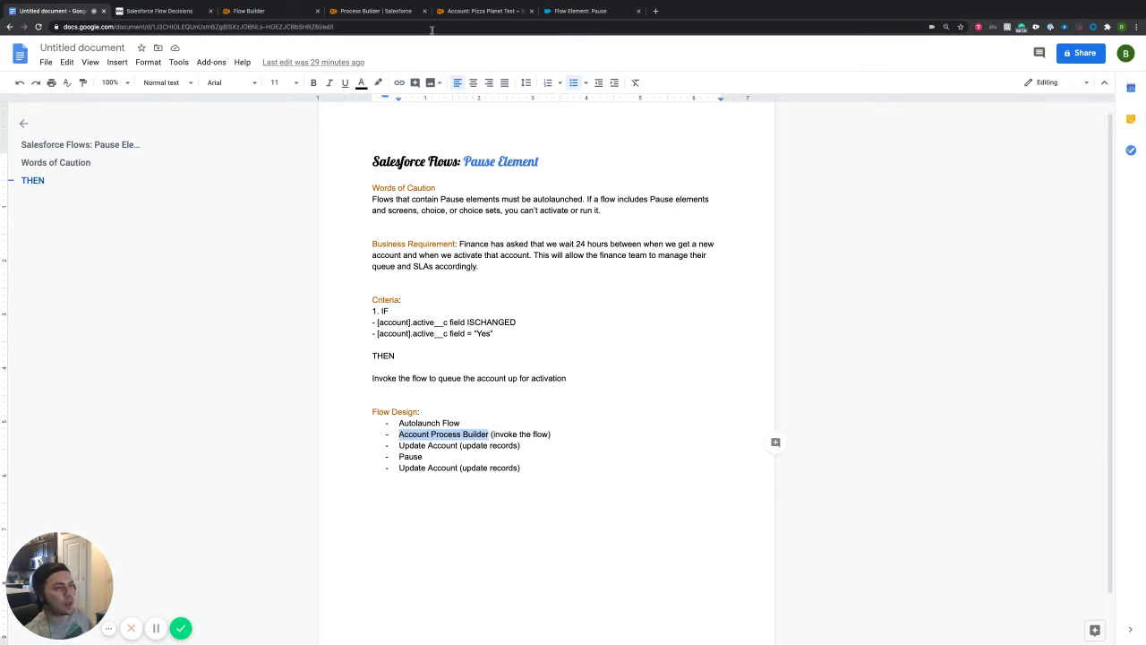
# Step: Switch to the Account process in Process Builder and inspect its object node and the Active Is Changed? criteria
pyautogui.click(389, 13)
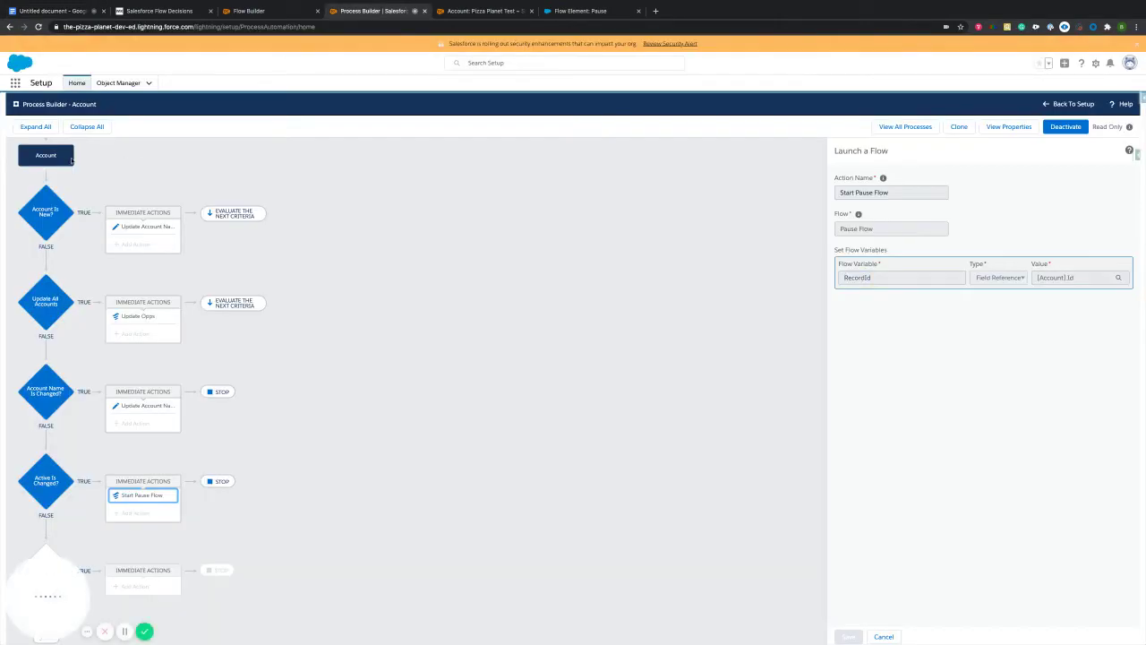
pyautogui.click(65, 161)
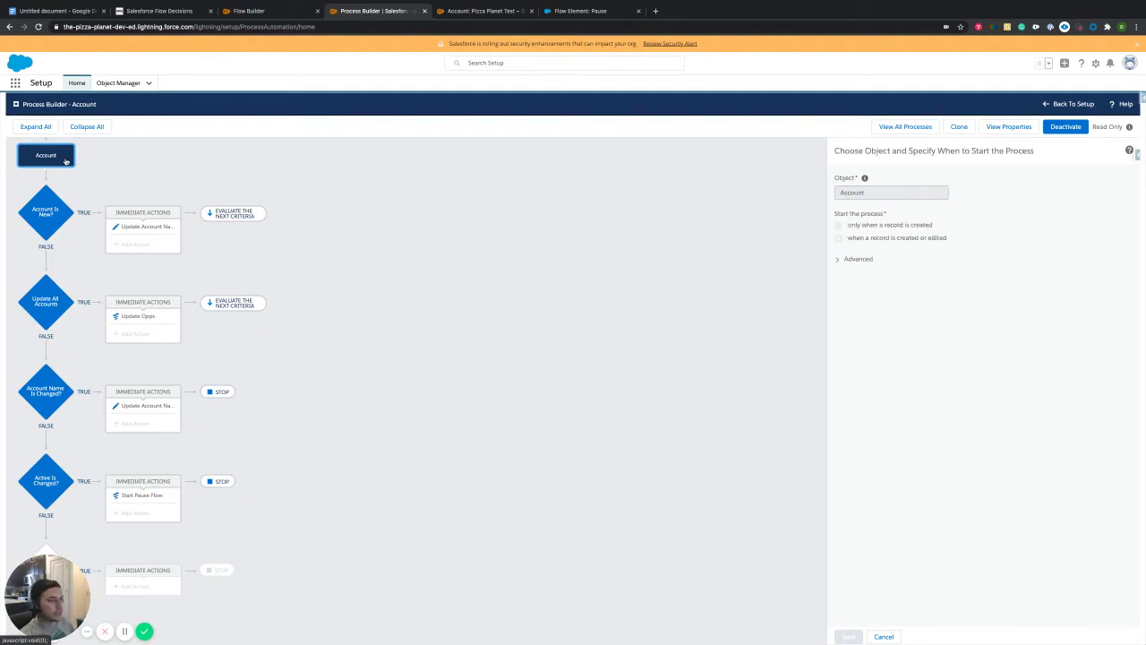
pyautogui.click(42, 484)
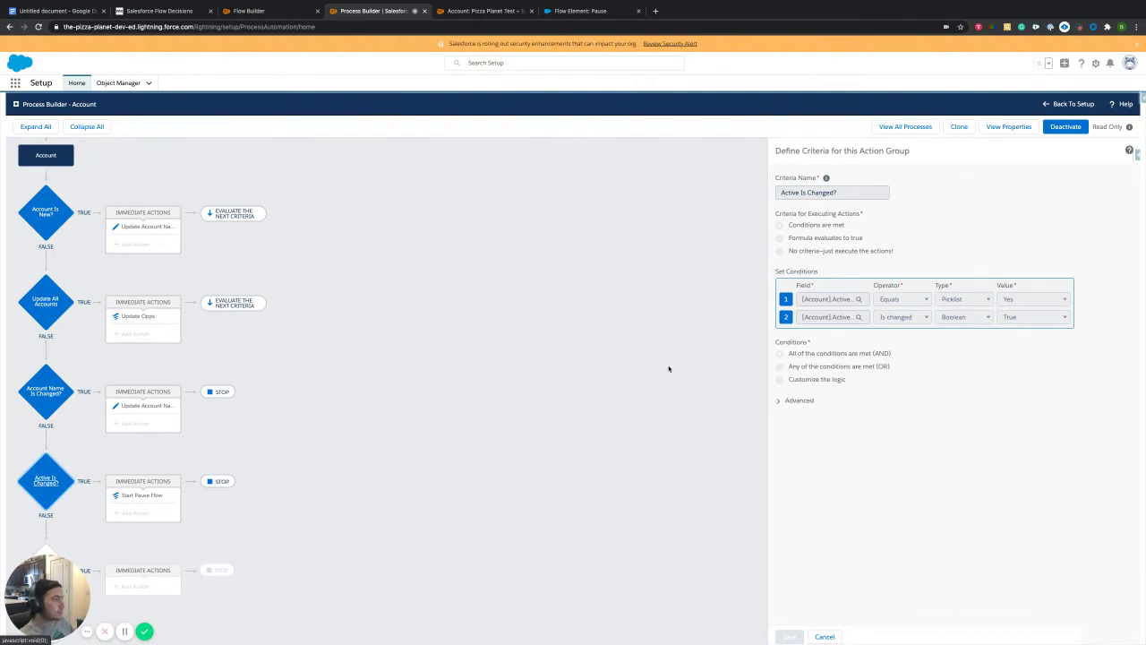
pyautogui.scroll(-1, 671, 367)
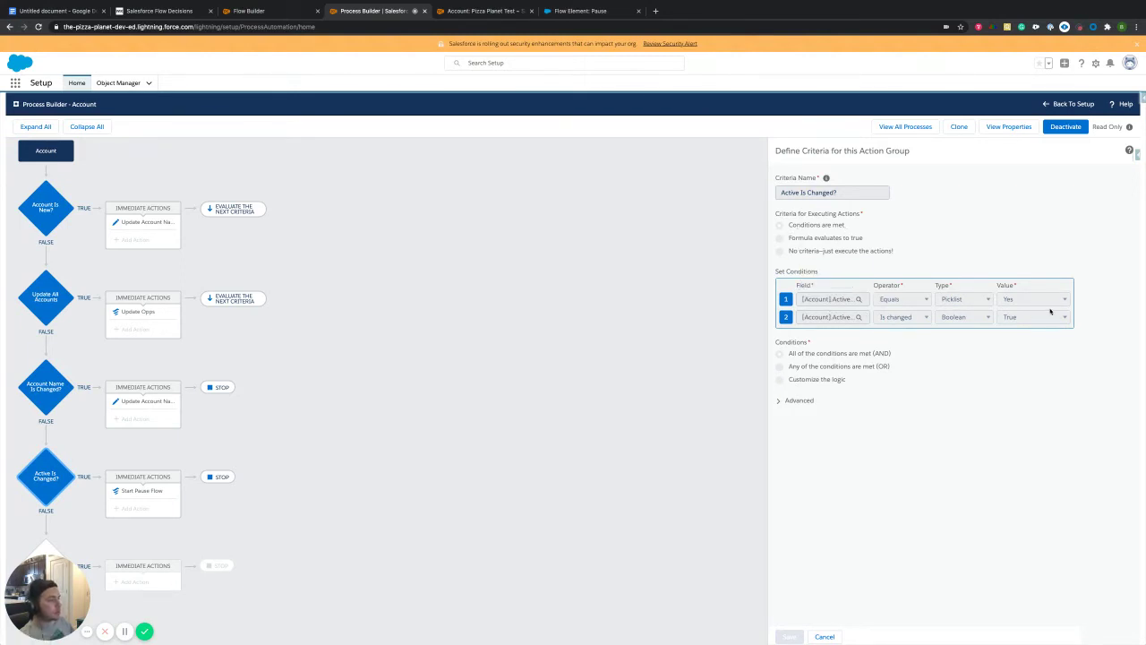
# Step: Open the Start Pause Flow action and highlight the launched Pause Flow and its RecordId flow variable
pyautogui.click(142, 490)
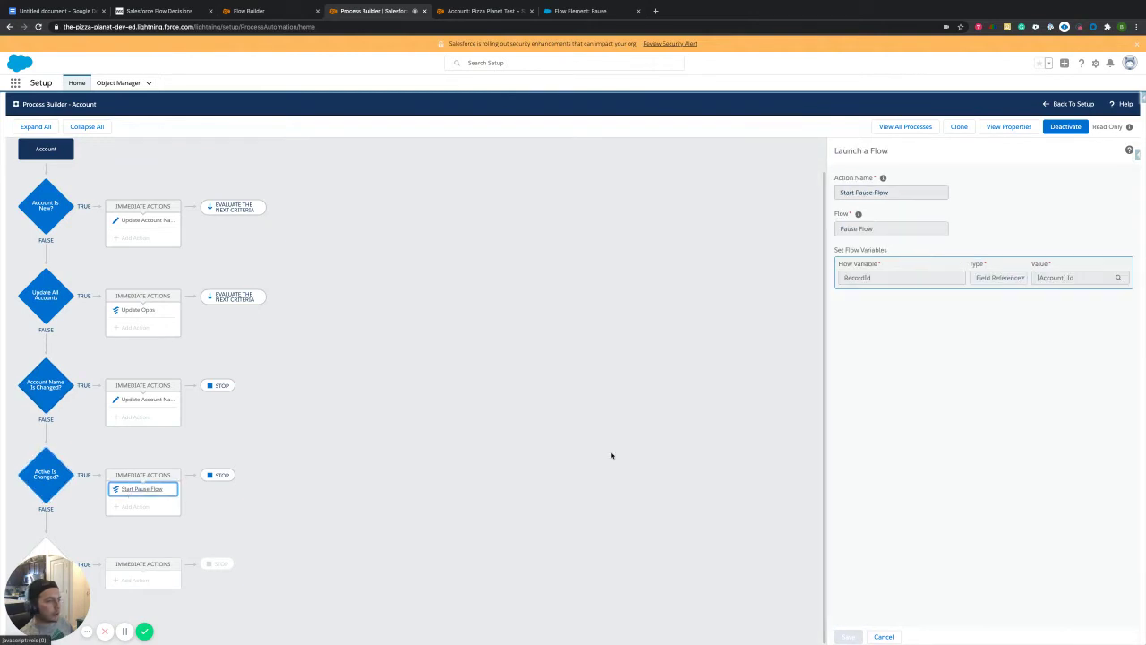
pyautogui.moveTo(877, 230); pyautogui.dragTo(837, 230)
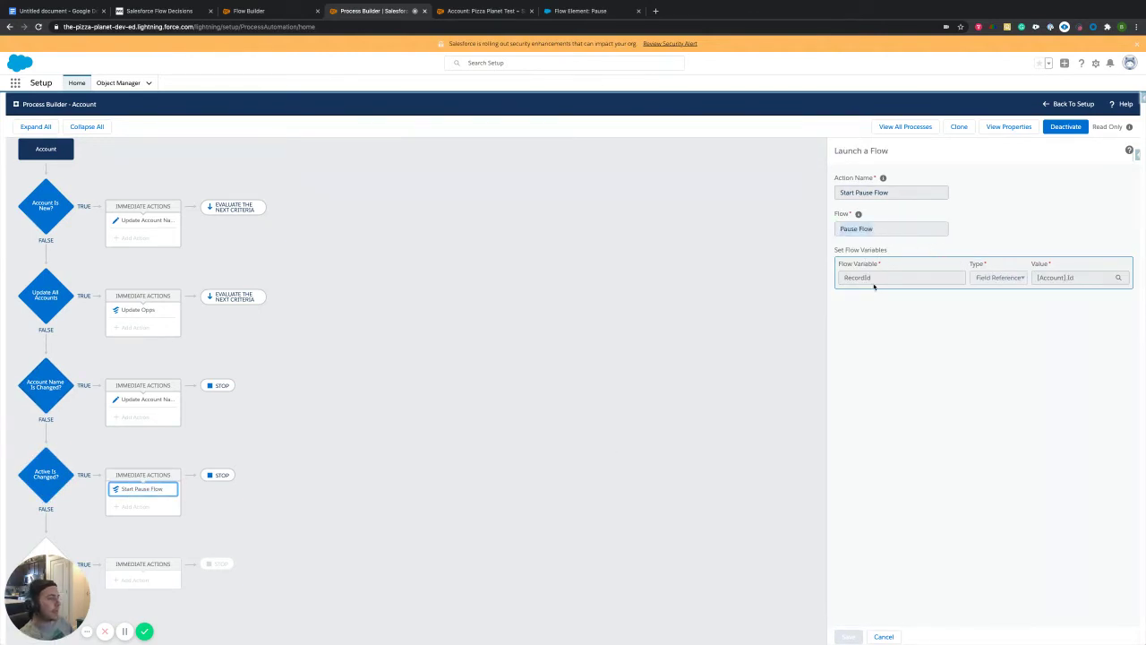
pyautogui.moveTo(884, 264); pyautogui.dragTo(839, 263)
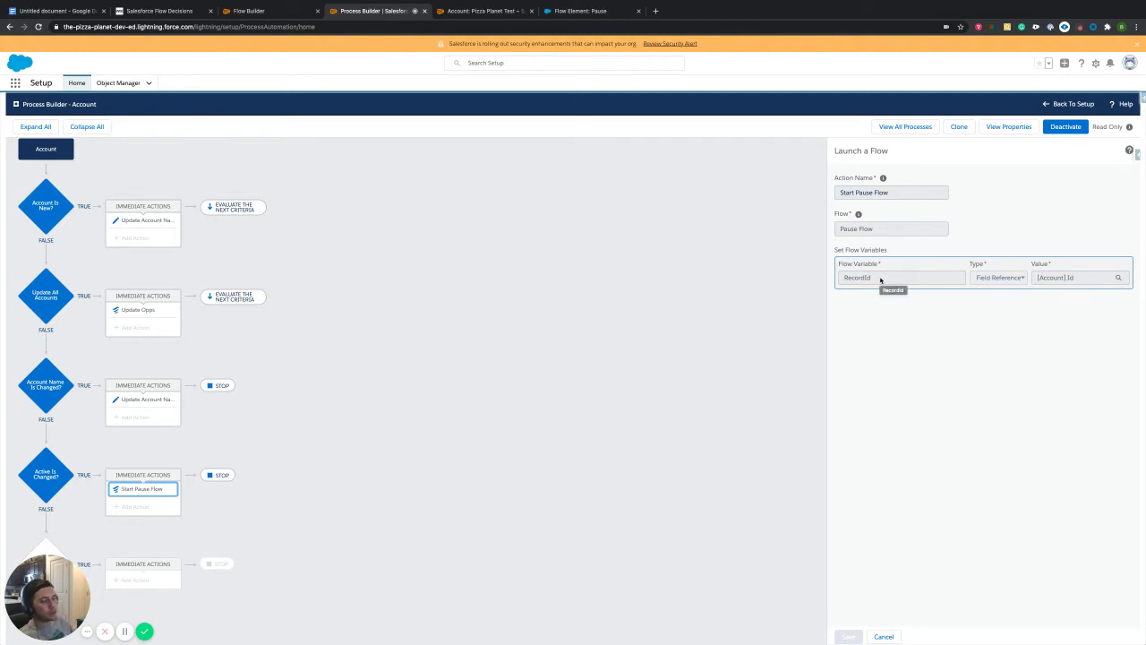
pyautogui.moveTo(880, 281); pyautogui.dragTo(843, 279)
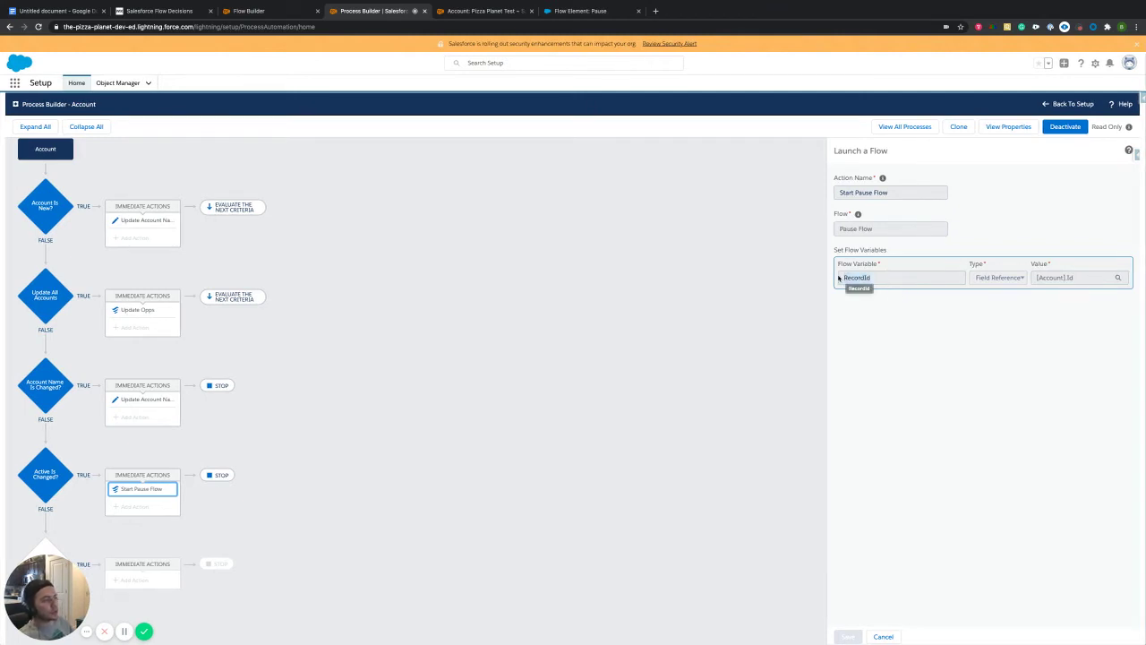
# Step: Inspect the [Account].Id value passed to RecordId, then switch to the Pizza Planet Test account and view its Active picklist options
pyautogui.click(918, 267)
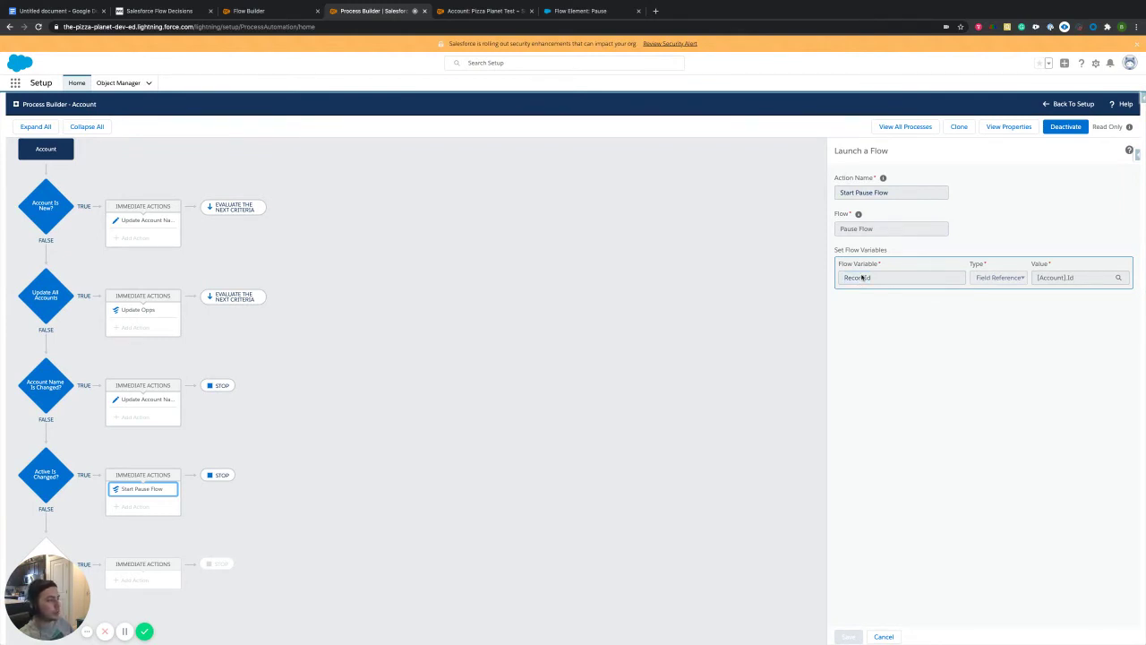
pyautogui.click(1072, 280)
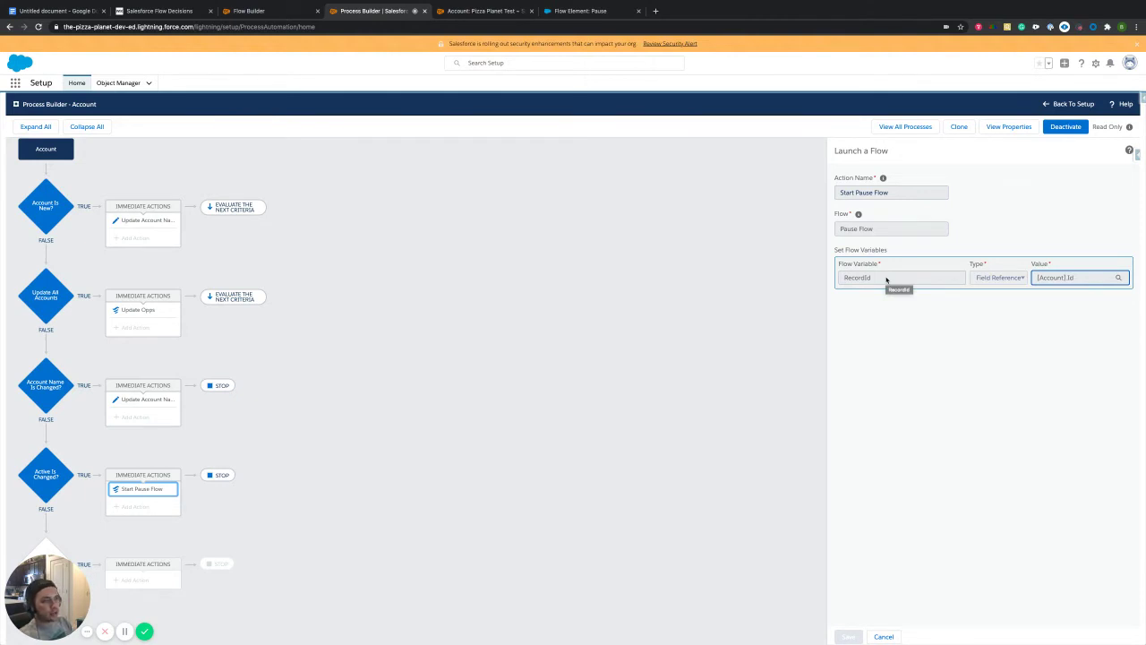
pyautogui.click(483, 10)
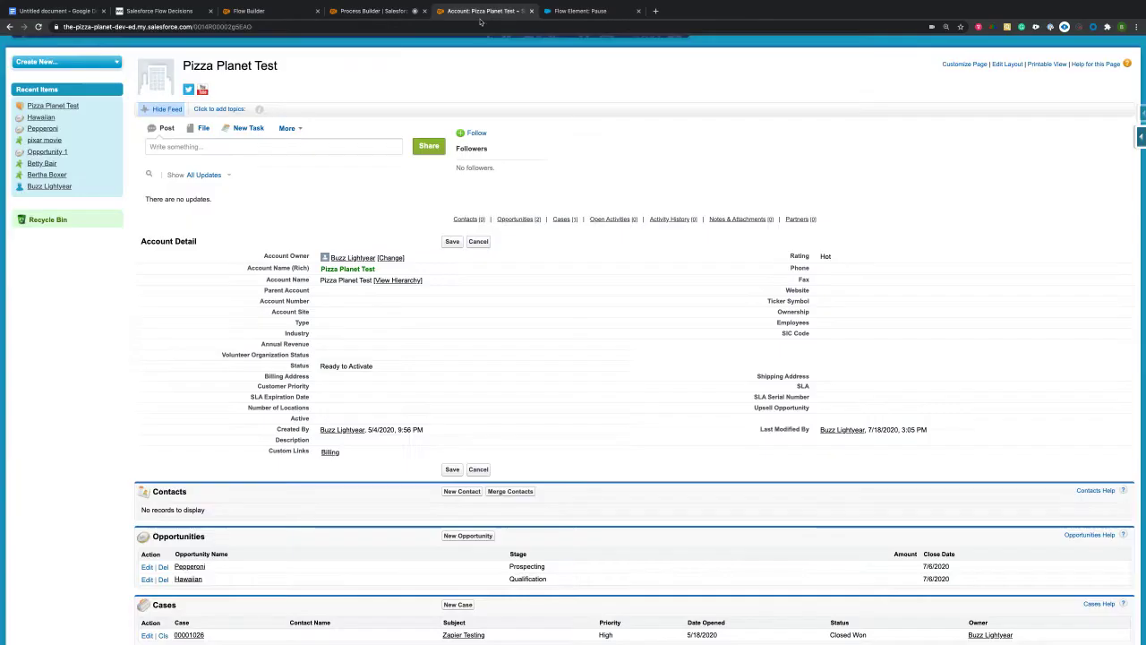
pyautogui.doubleClick(330, 417)
pyautogui.click(333, 419)
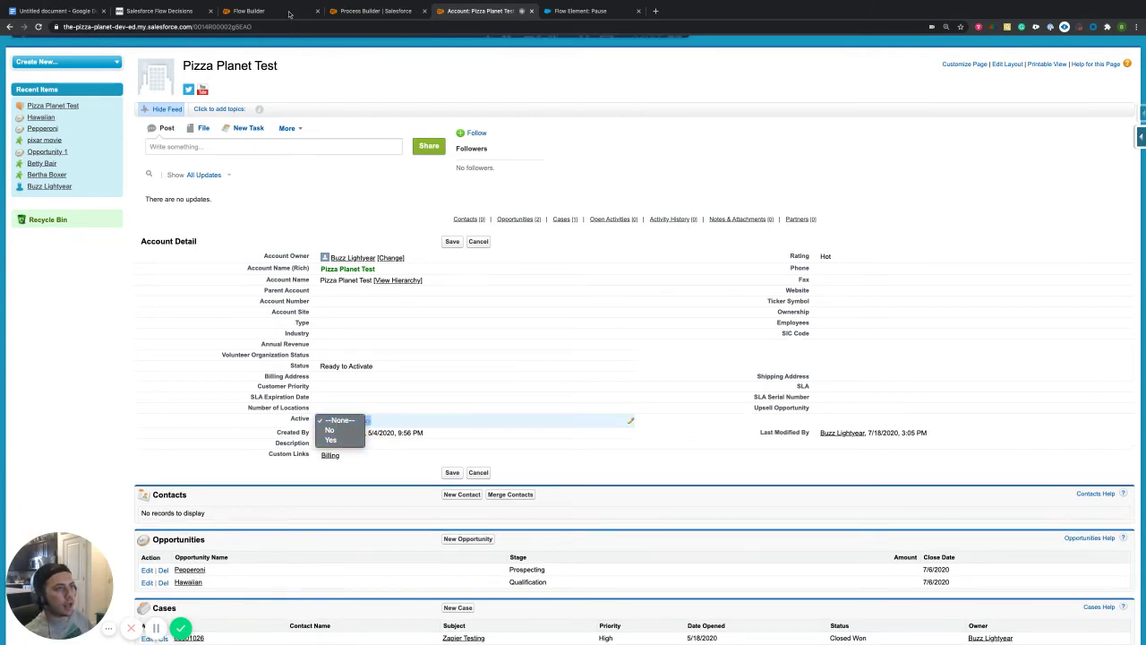
# Step: Return to the Account process in Process Builder and highlight the RecordId flow variable of the Start Pause Flow action
pyautogui.click(358, 12)
pyautogui.click(374, 9)
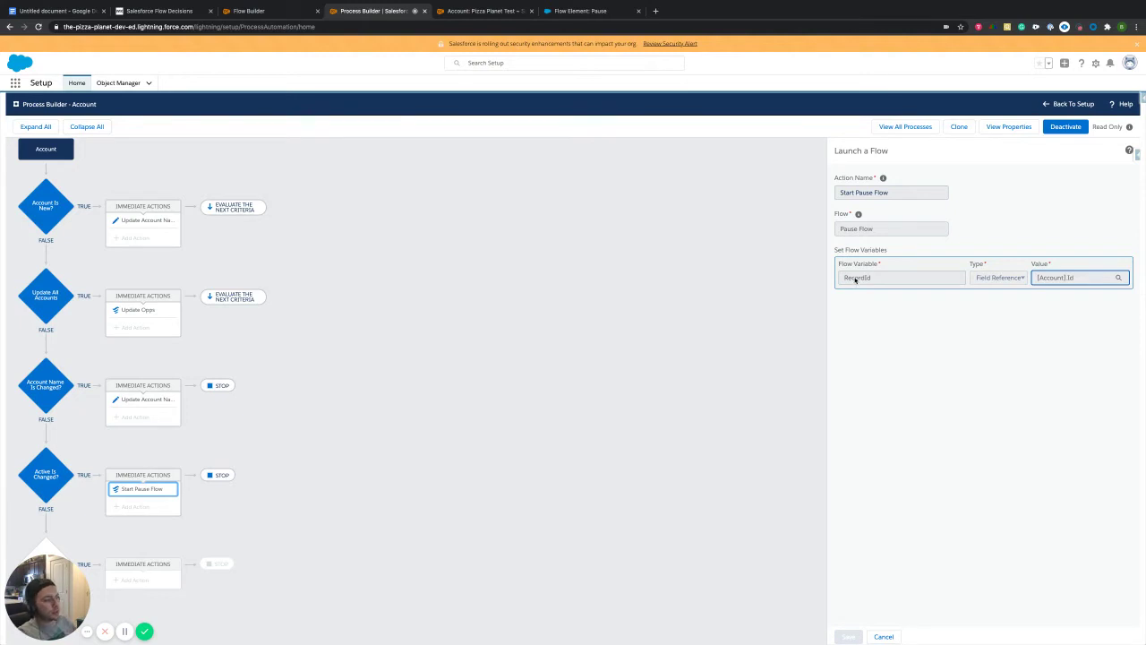
pyautogui.moveTo(884, 281); pyautogui.dragTo(808, 277)
pyautogui.click(598, 311)
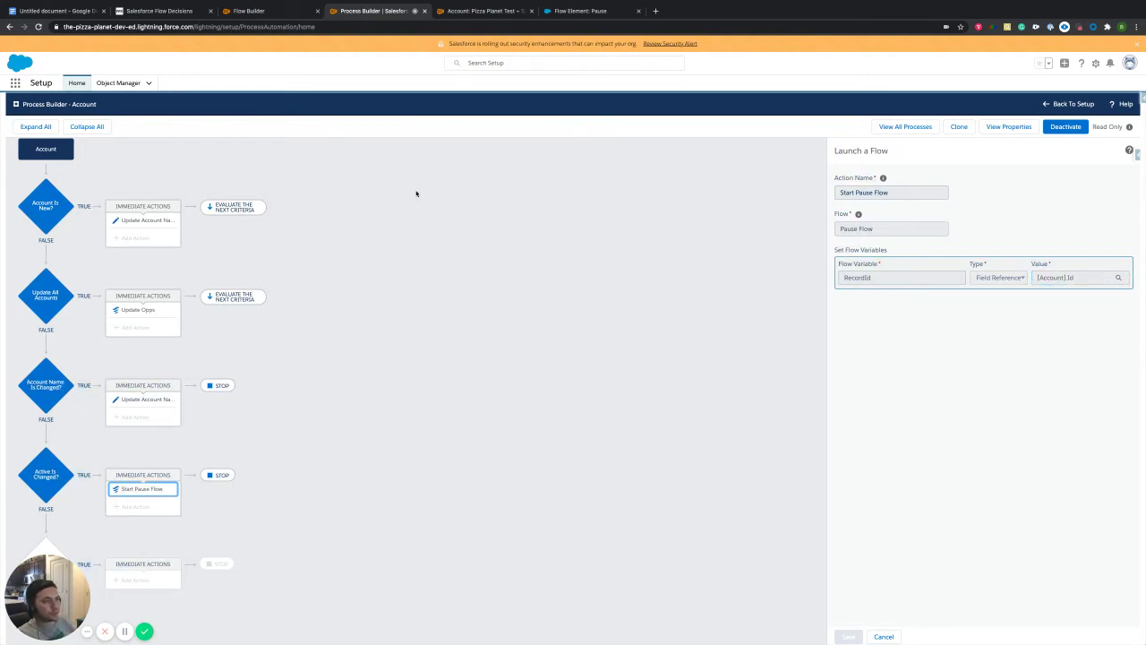
# Step: Switch to the Google Docs notes and highlight the Account Process Builder item and the Update Account, Pause, Update Account items under Flow Design
pyautogui.click(63, 11)
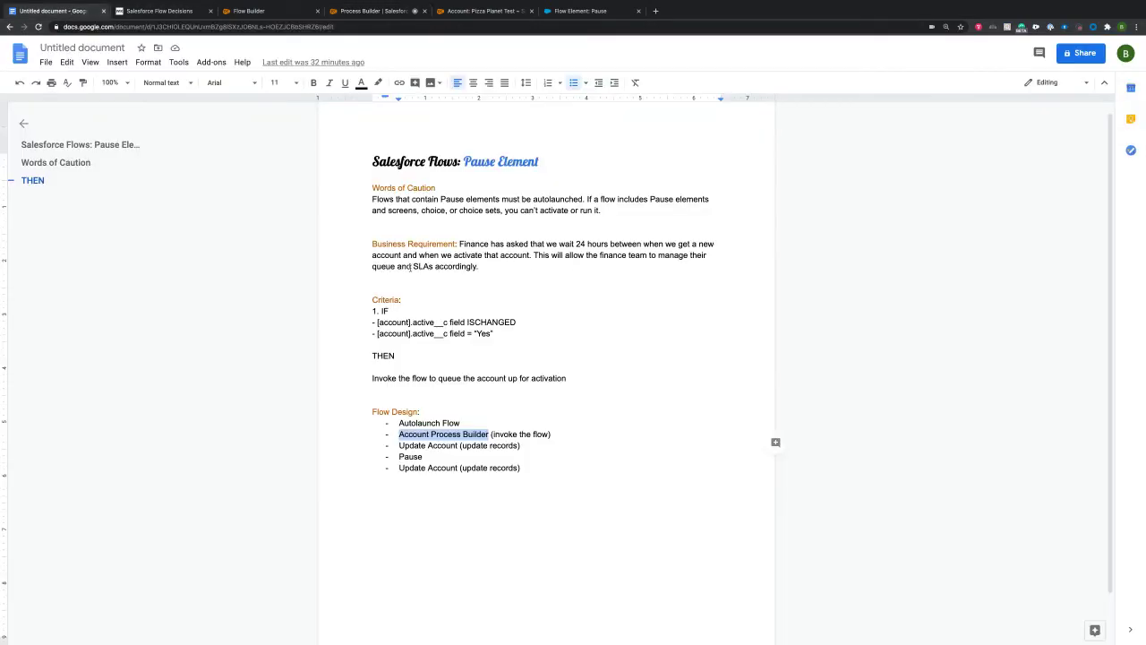
pyautogui.click(558, 421)
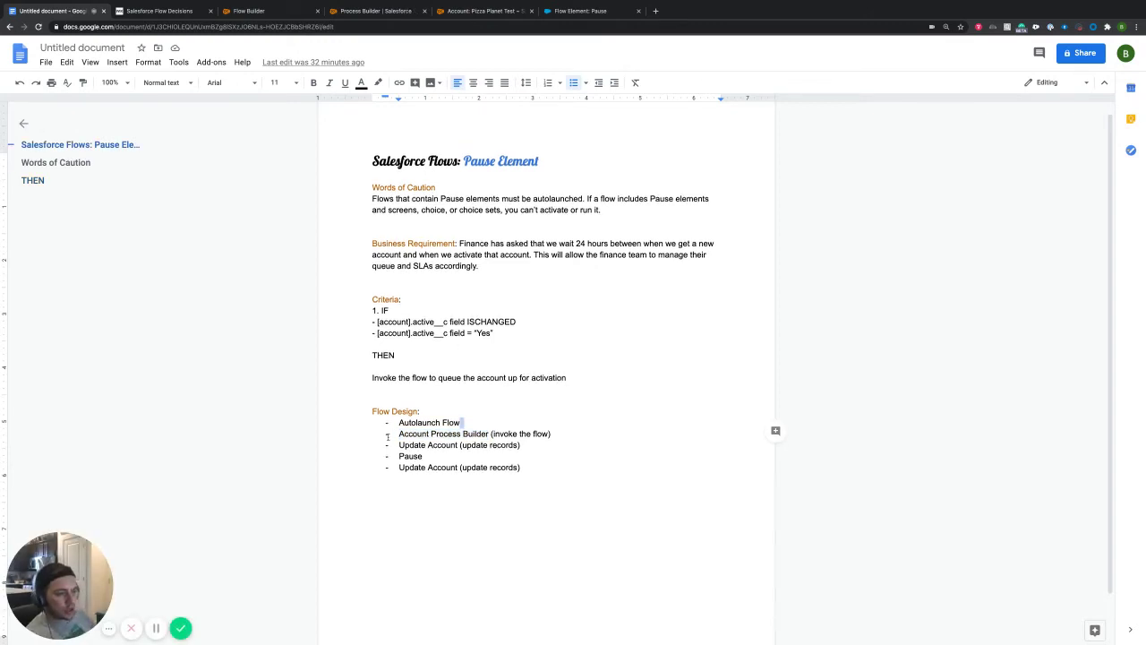
pyautogui.moveTo(397, 433); pyautogui.dragTo(545, 433)
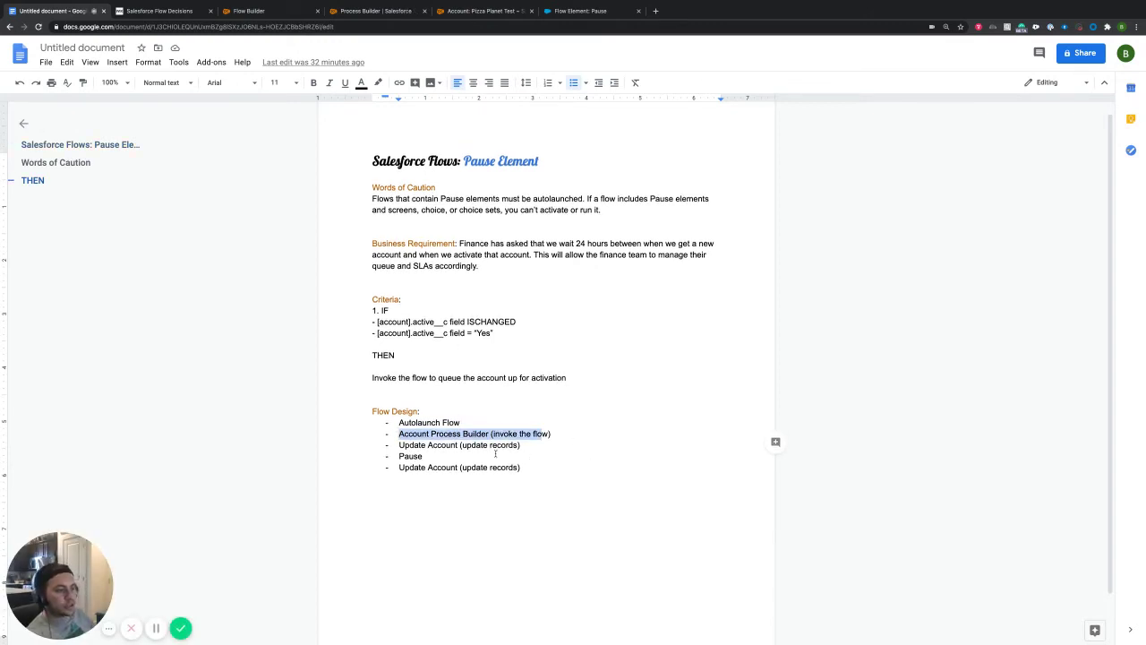
pyautogui.click(443, 458)
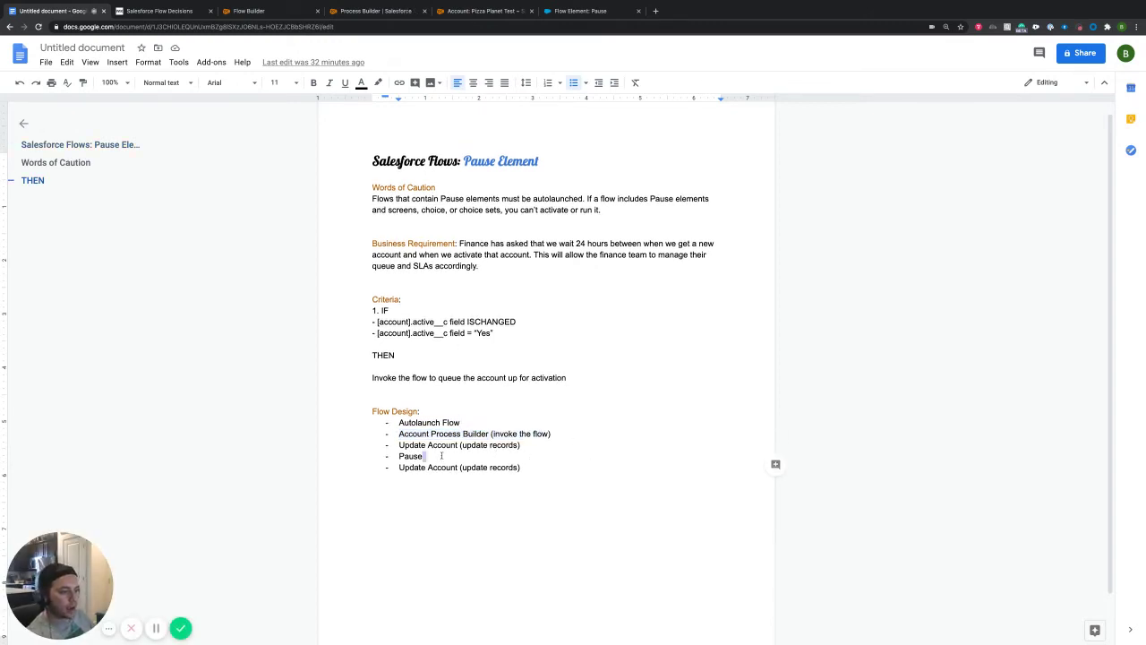
pyautogui.click(398, 445)
pyautogui.moveTo(398, 445); pyautogui.dragTo(525, 468)
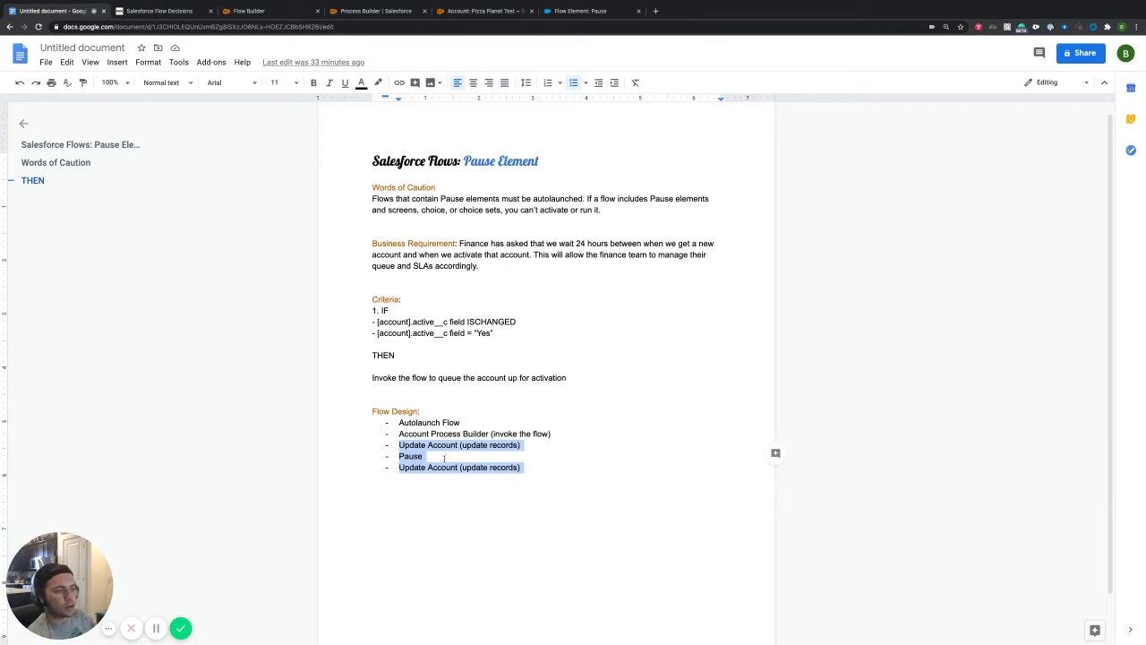
# Step: Switch to Pause Flow in Flow Builder and delete all three connectors between Start, Update Account, the Pause element and Update Account Status
pyautogui.click(267, 10)
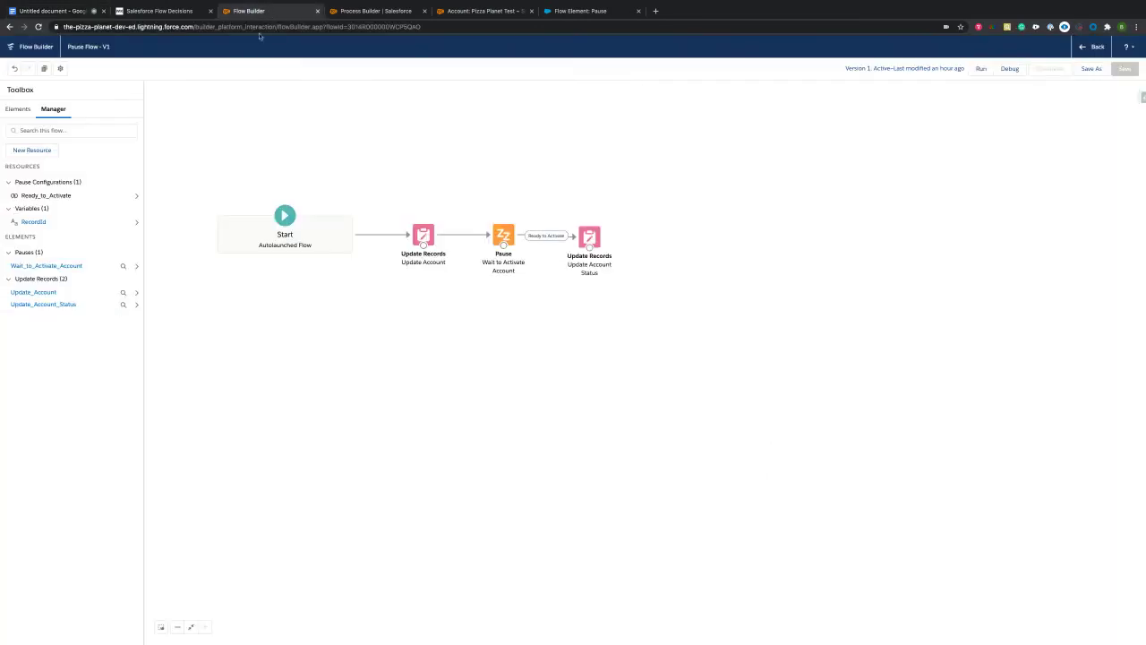
pyautogui.click(398, 234)
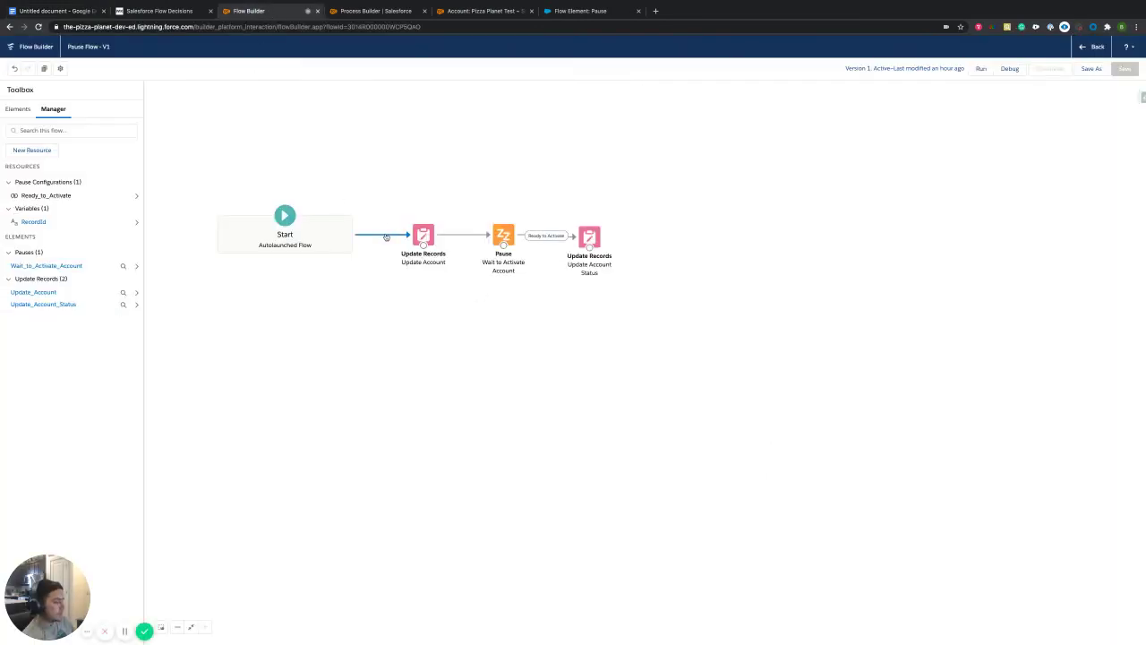
pyautogui.press('Delete')
pyautogui.click(466, 235)
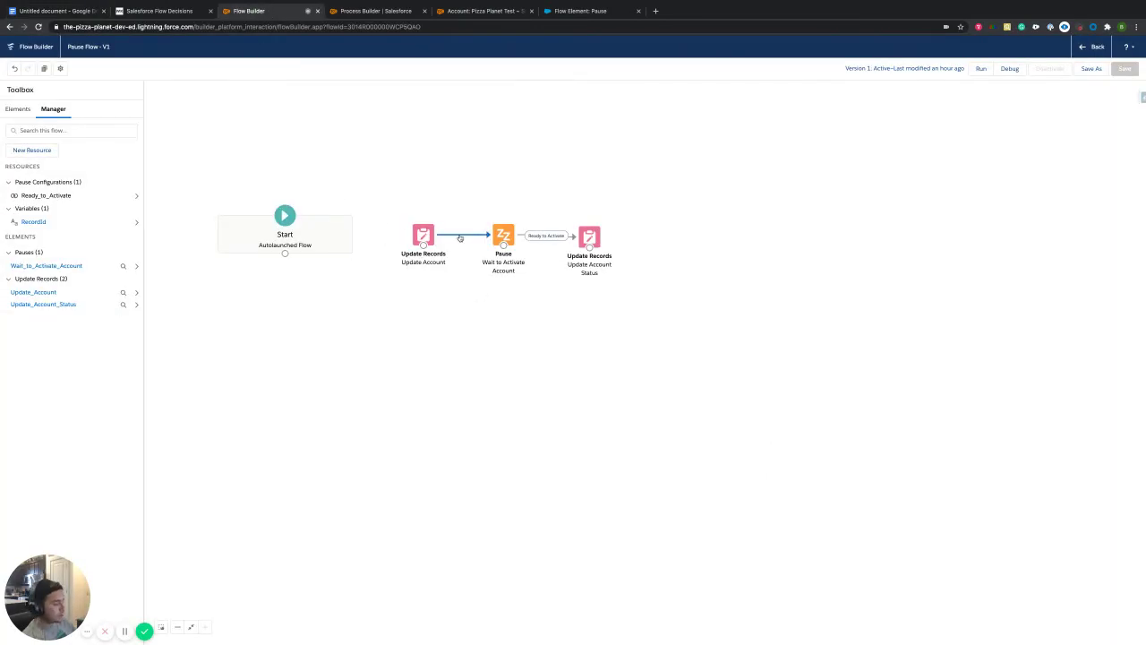
pyautogui.press('Delete')
pyautogui.click(534, 229)
pyautogui.press('Delete')
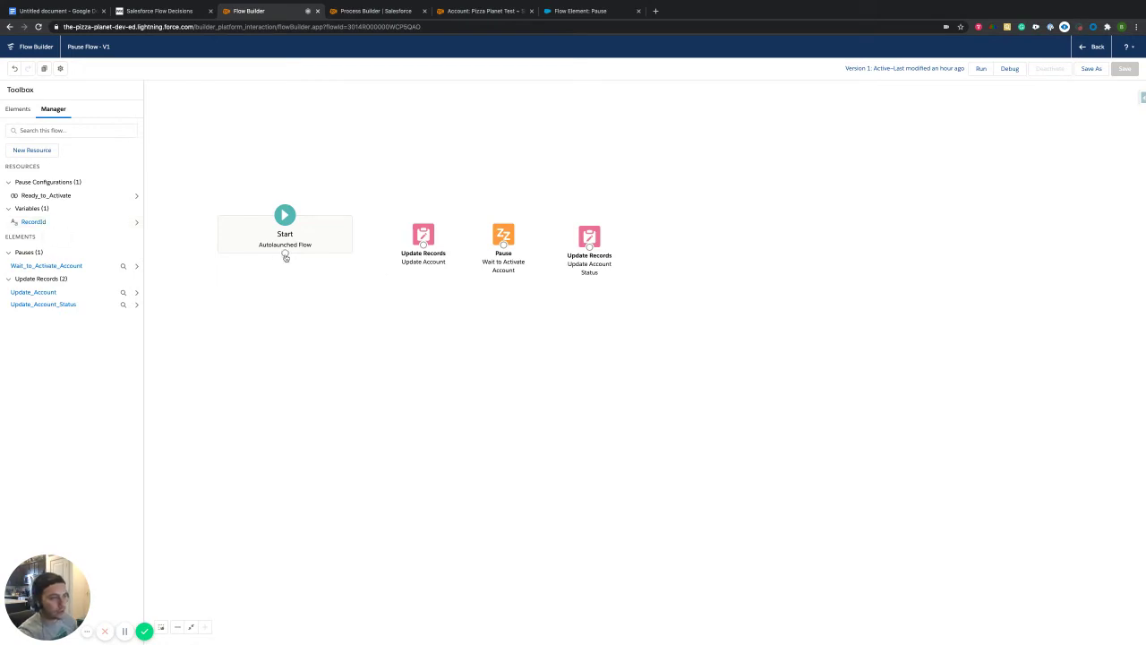
# Step: Connect Start to the Update Account element, and open that element to review its object and its Id equals {!RecordId} filter
pyautogui.moveTo(284, 252); pyautogui.dragTo(418, 235)
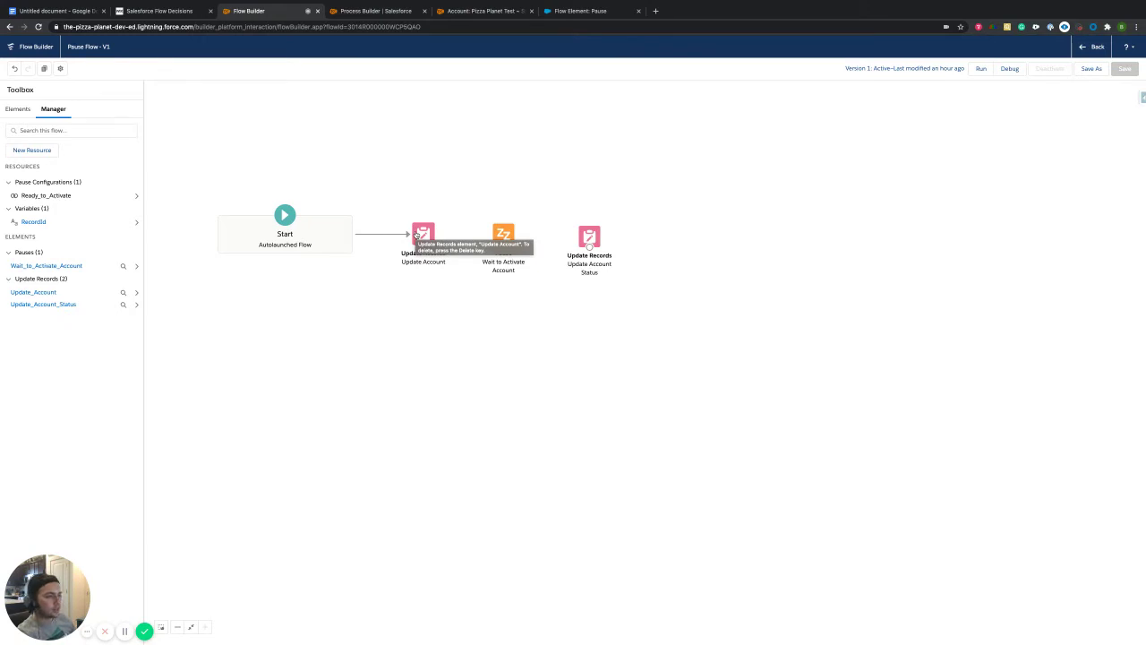
pyautogui.doubleClick(417, 235)
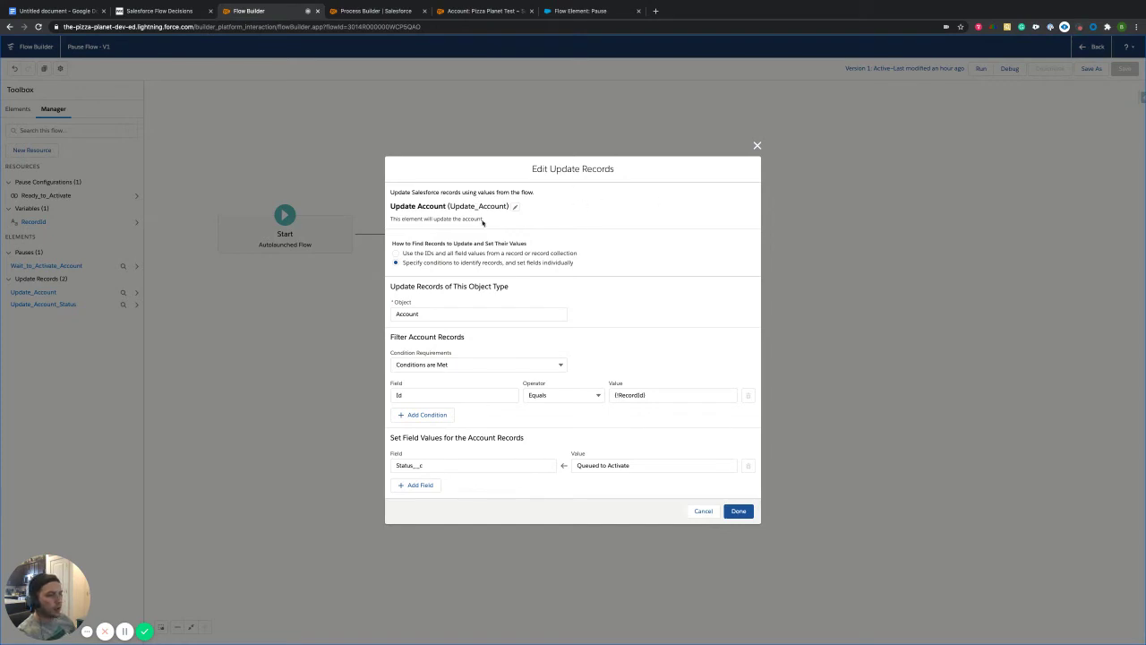
pyautogui.moveTo(403, 267); pyautogui.dragTo(454, 265)
pyautogui.moveTo(417, 305); pyautogui.dragTo(396, 304)
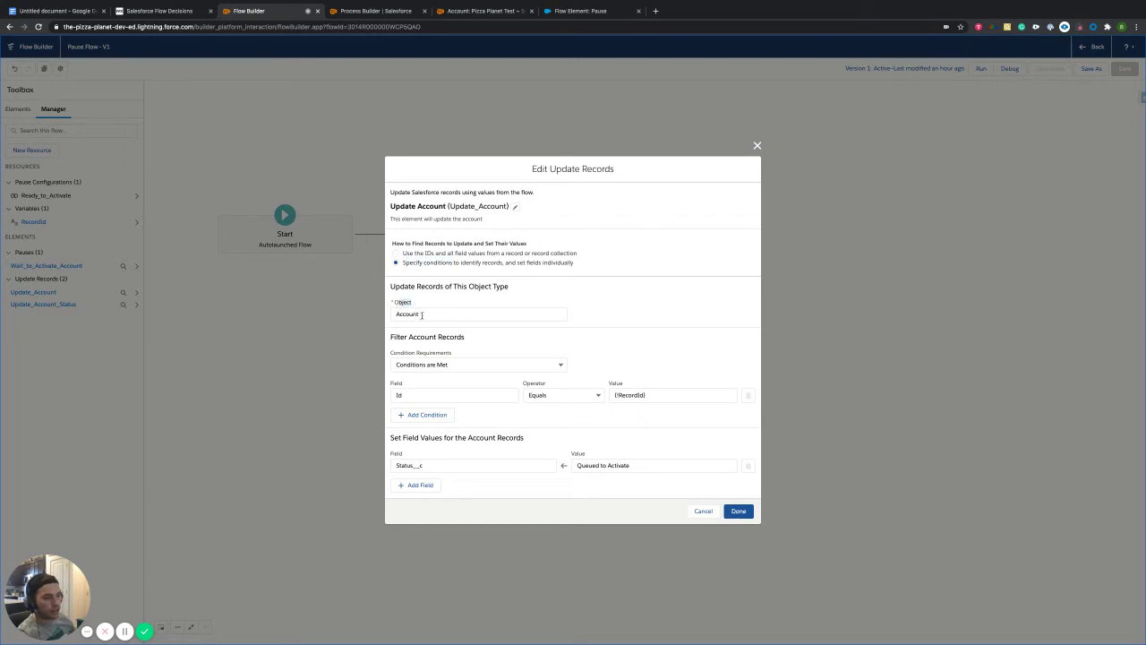
pyautogui.click(409, 396)
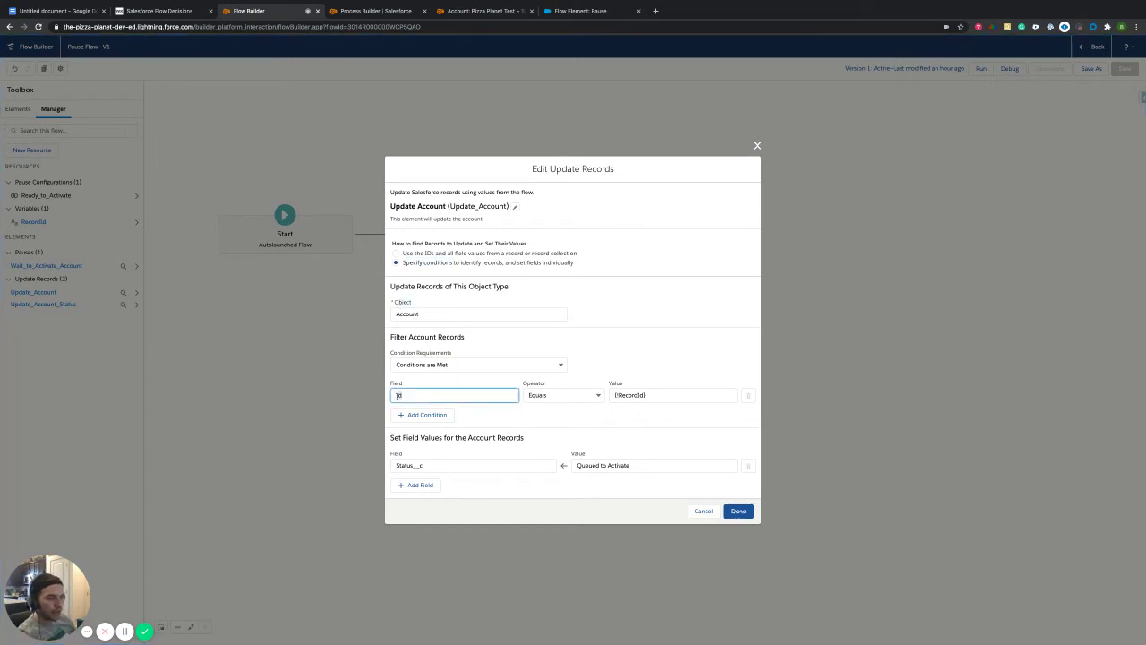
pyautogui.click(615, 395)
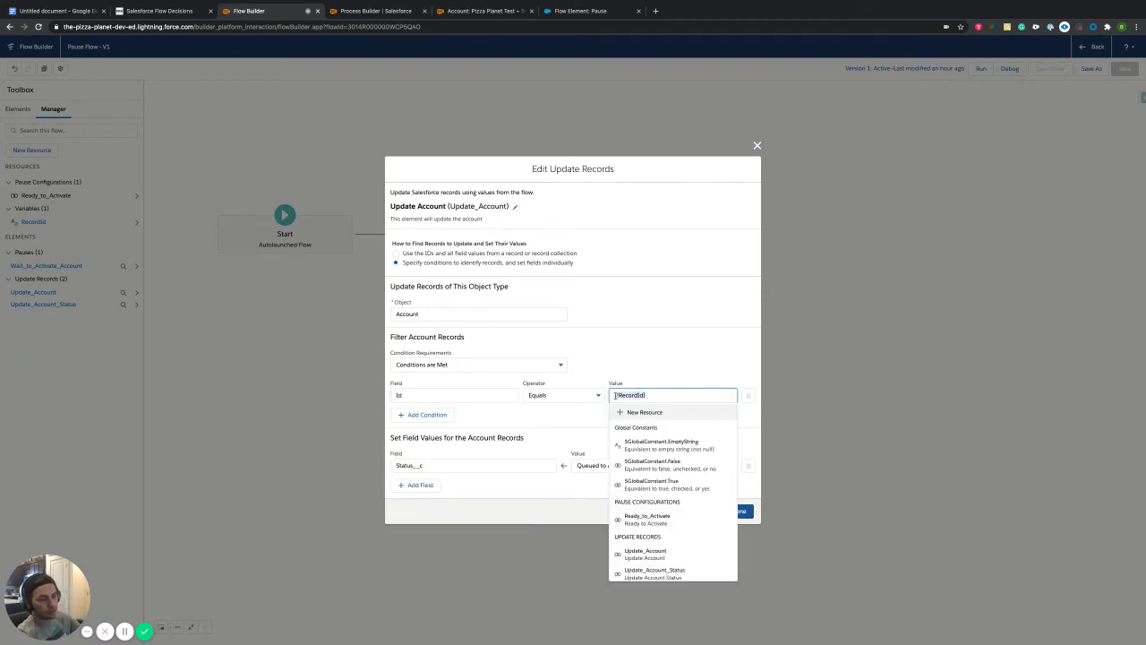
pyautogui.click(418, 397)
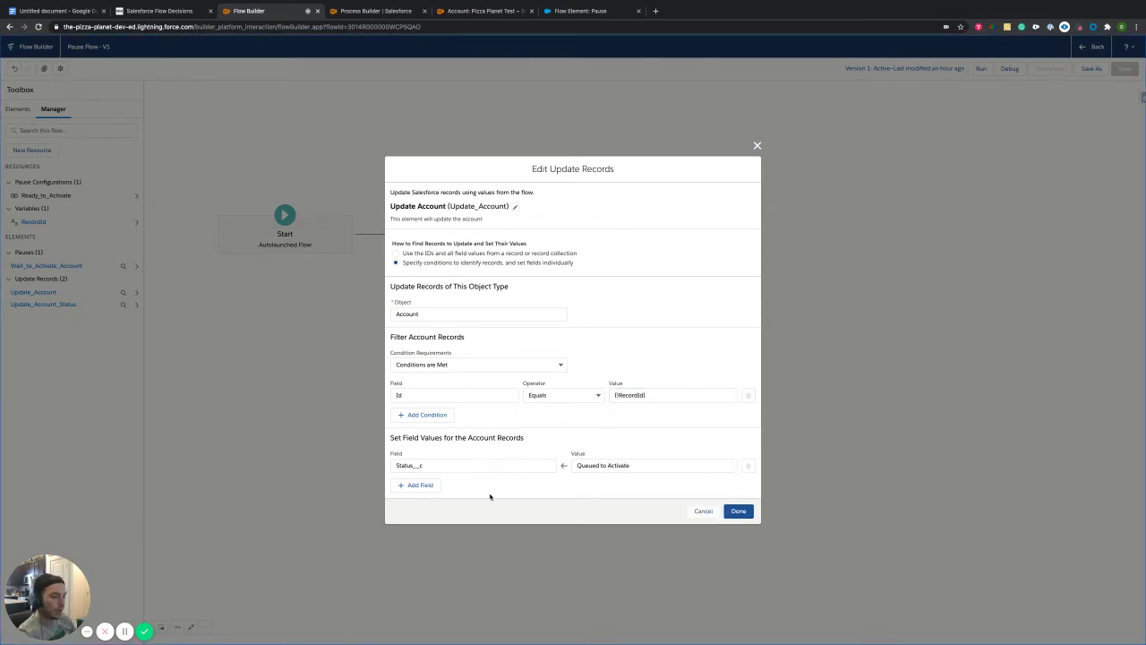
# Step: Clear the Status__c field from the account field values and check the element's Object choices, keeping Account
pyautogui.click(449, 466)
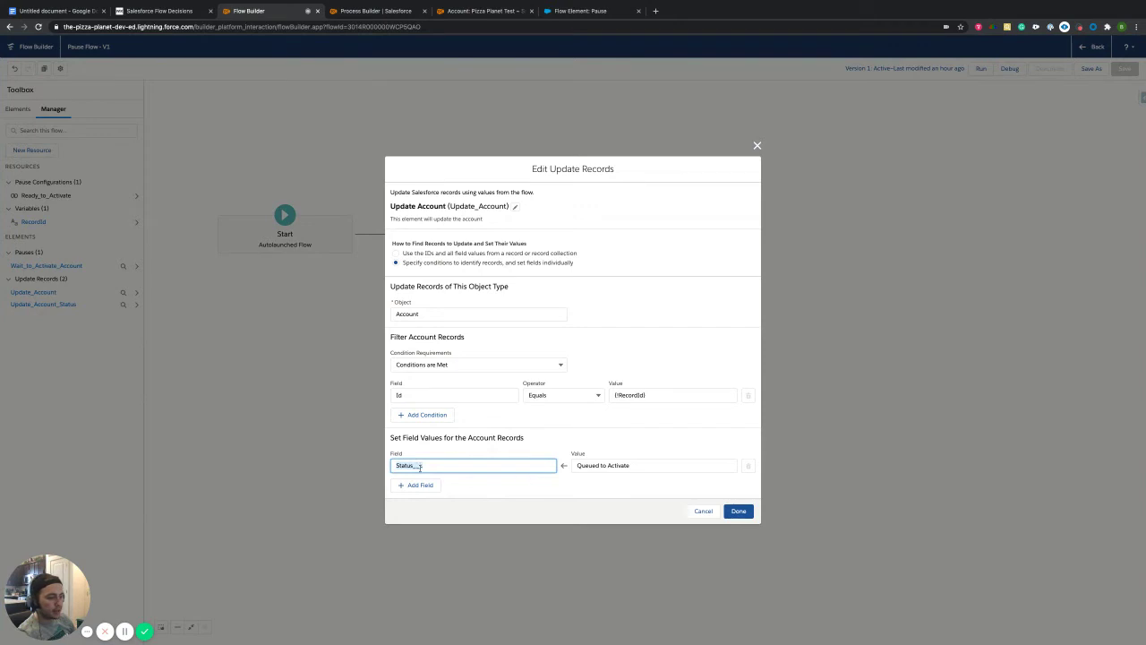
pyautogui.press('BackSpace')
pyautogui.press('BackSpace')
pyautogui.press('BackSpace')
pyautogui.press('BackSpace')
pyautogui.press('BackSpace')
pyautogui.press('BackSpace')
pyautogui.press('BackSpace')
pyautogui.press('BackSpace')
pyautogui.press('BackSpace')
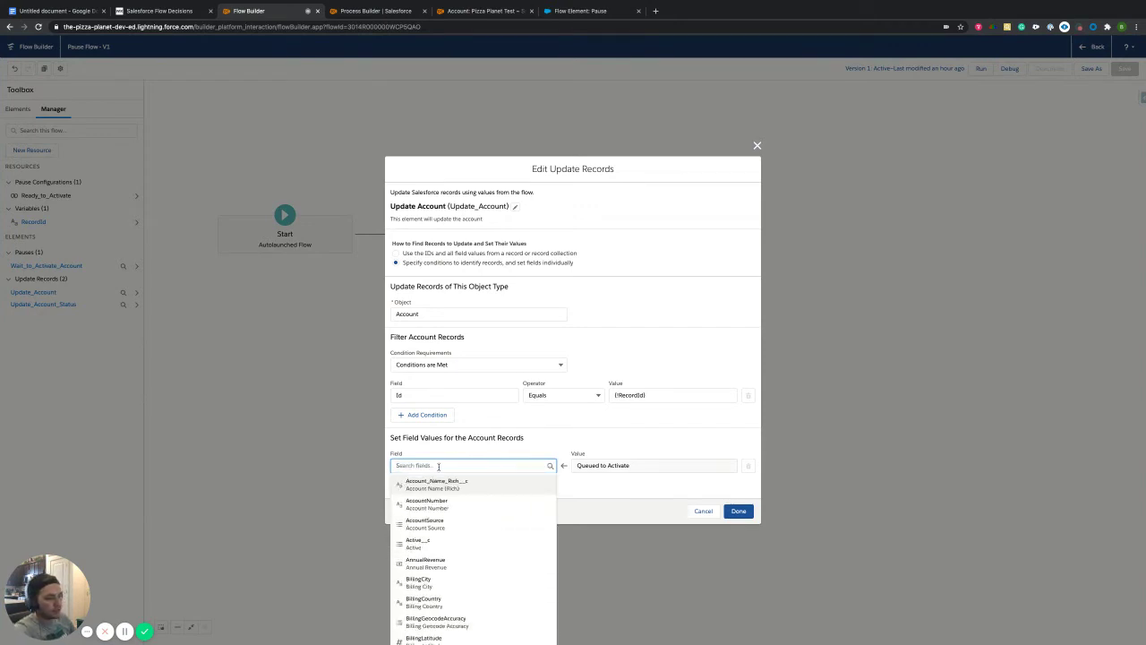
pyautogui.click(425, 451)
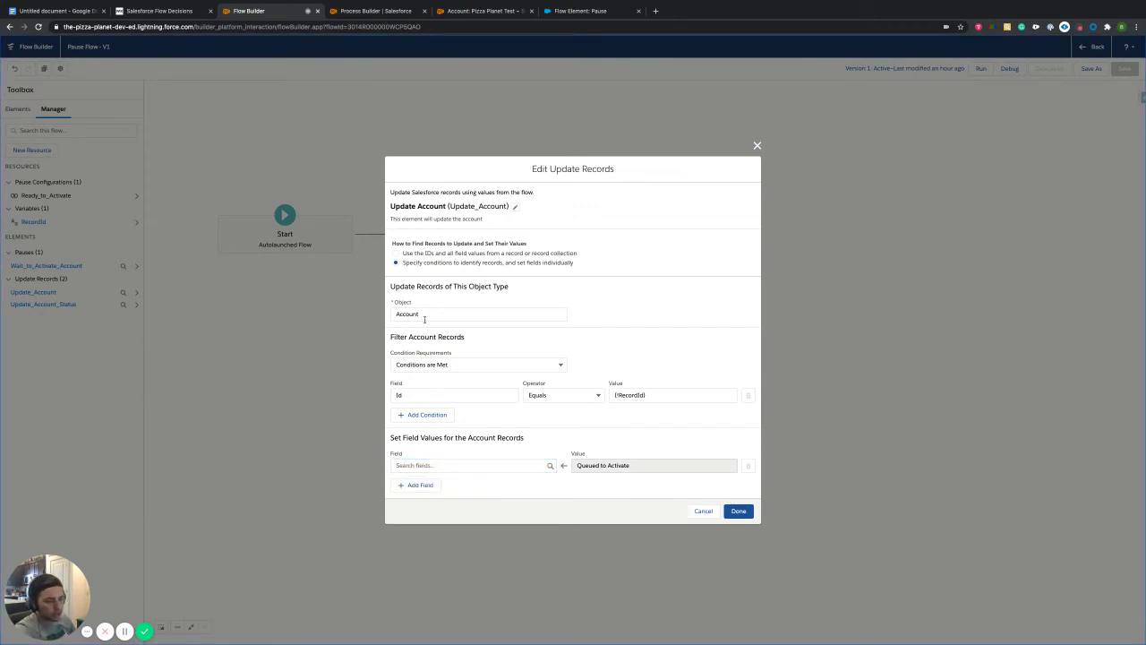
pyautogui.click(407, 314)
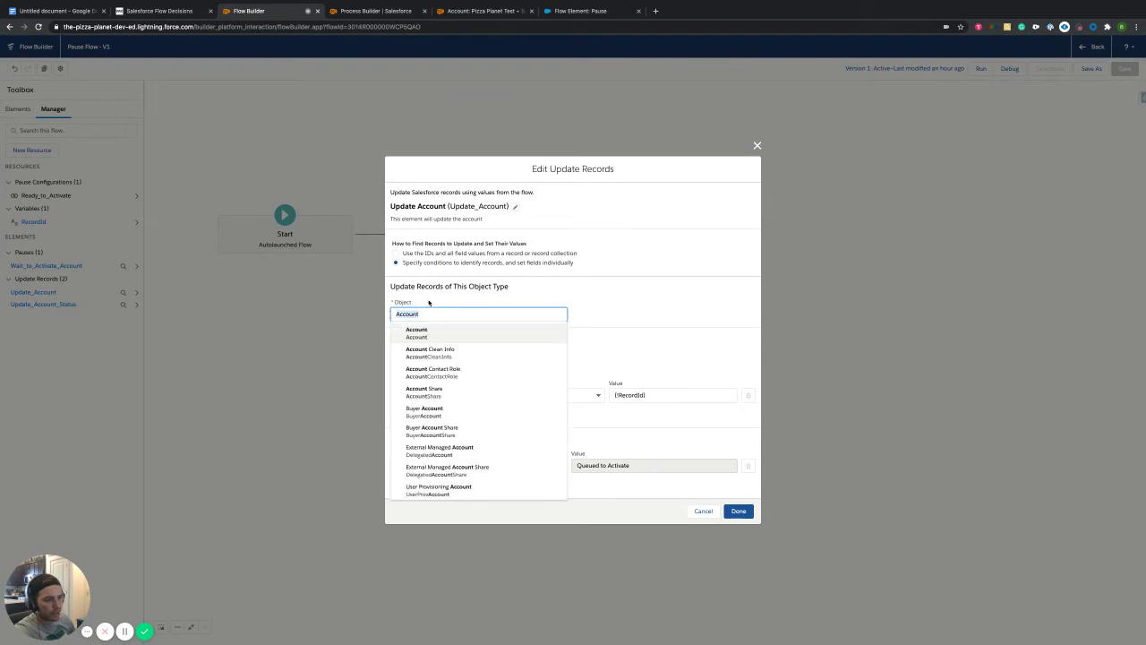
pyautogui.click(601, 430)
# Step: Browse the account fields, search for "status" and choose Status__c as the field to update
pyautogui.click(477, 464)
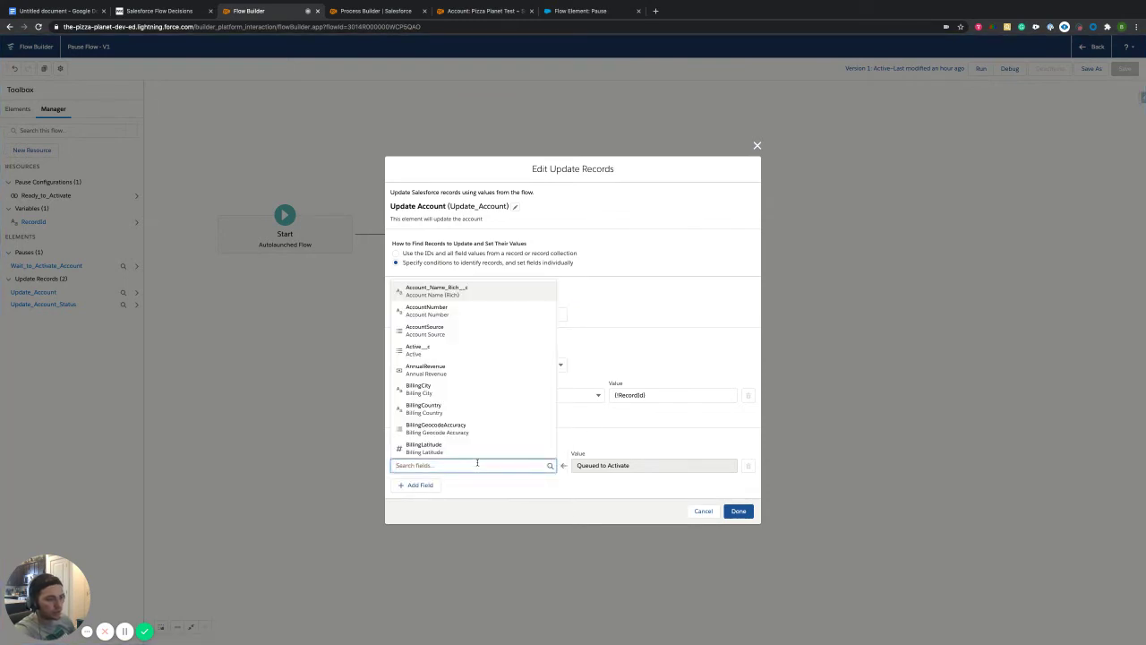
pyautogui.scroll(-3, 457, 394)
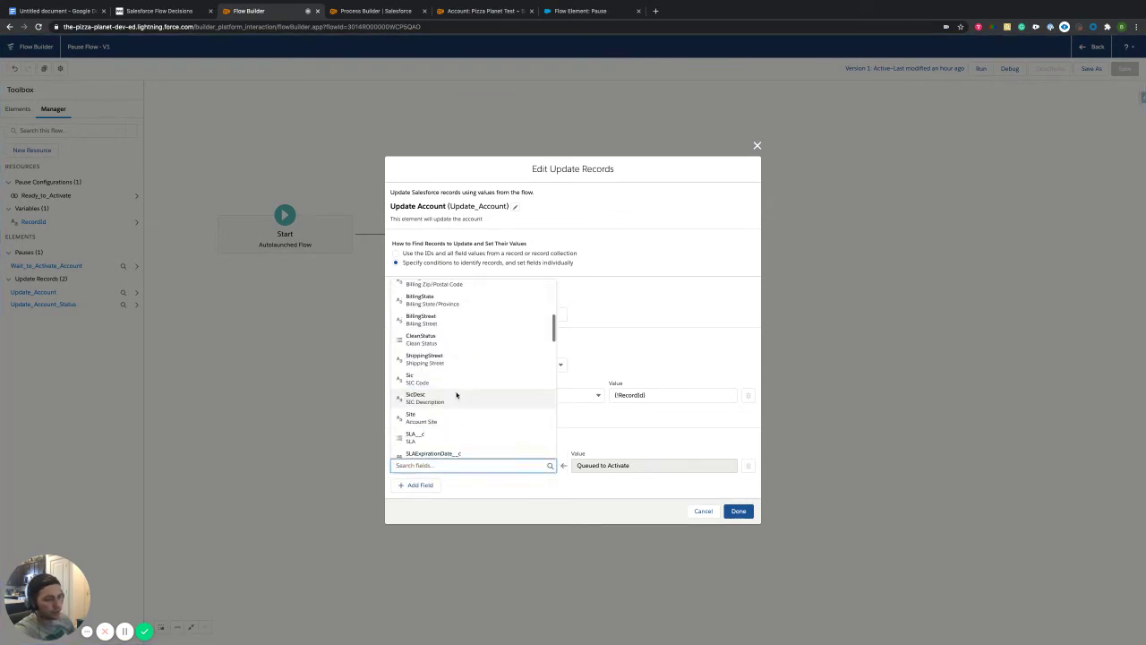
pyautogui.scroll(3, 457, 395)
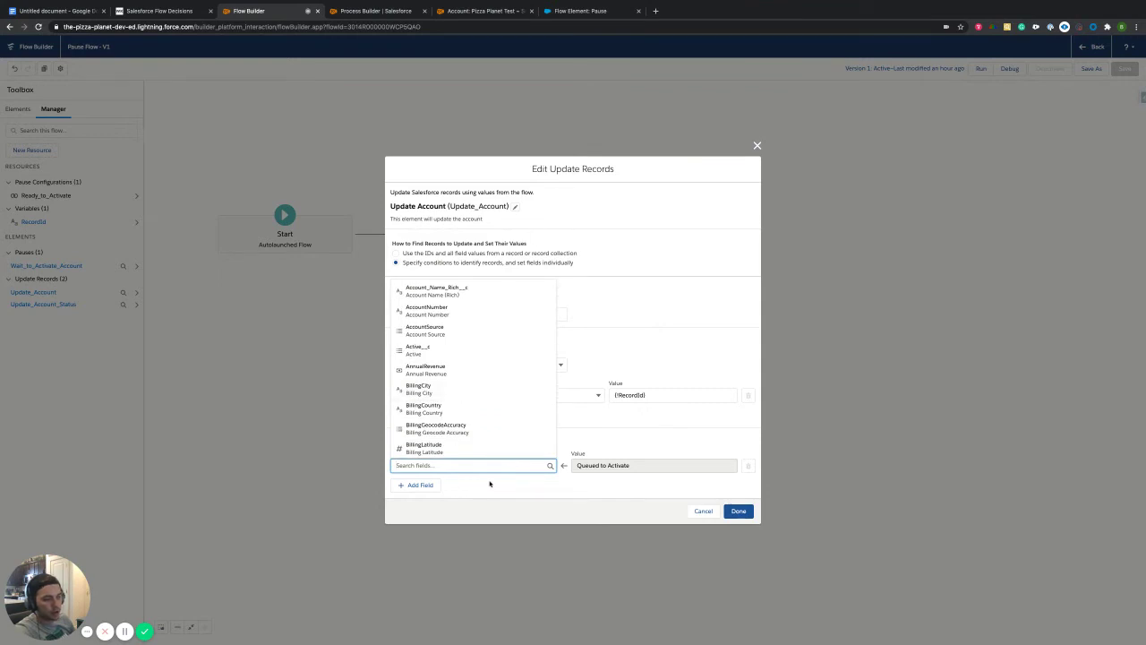
pyautogui.write('sta')
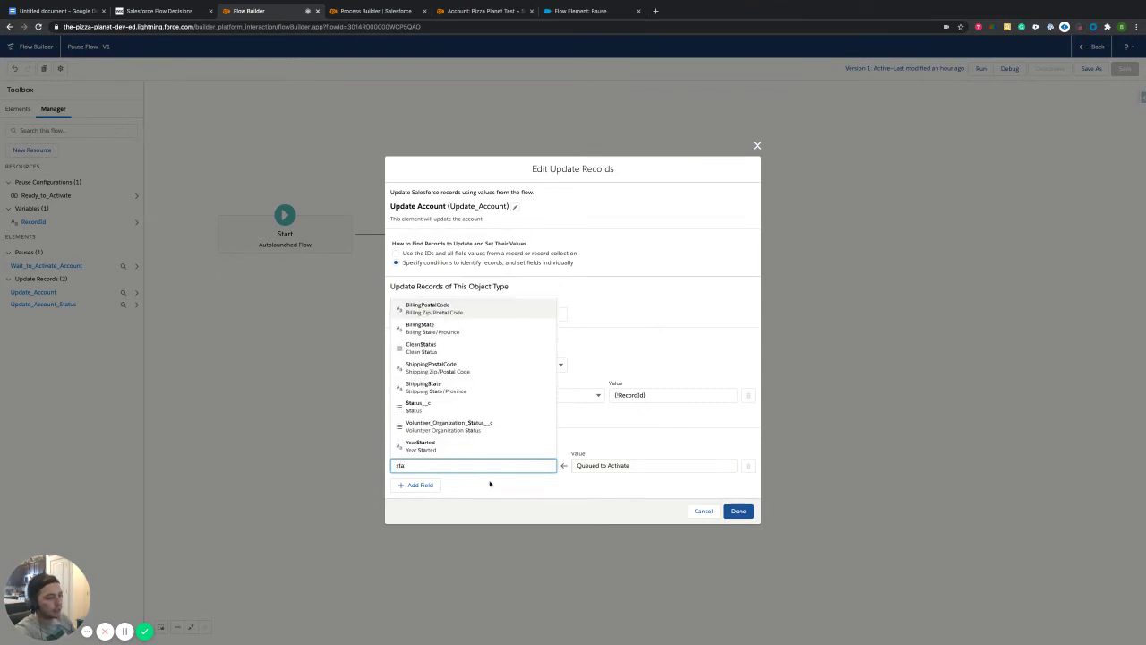
pyautogui.write('tus')
pyautogui.click(418, 427)
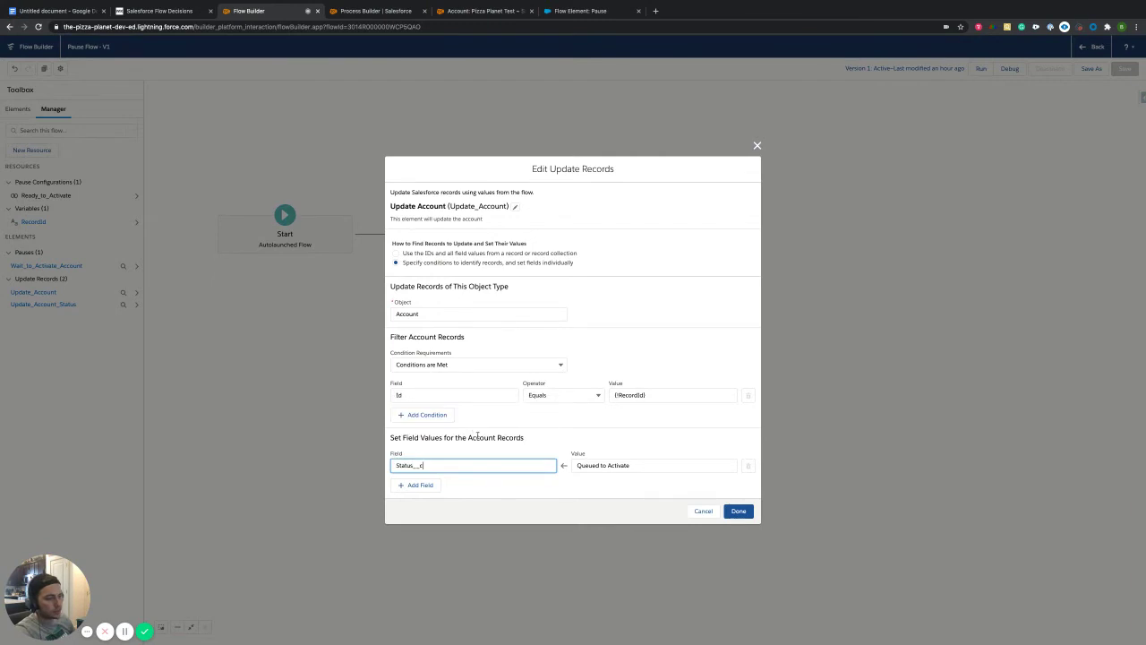
# Step: Set the Status__c value to the Queued to Activate picklist value and save the Update Account element
pyautogui.press('Tab')
pyautogui.press('BackSpace')
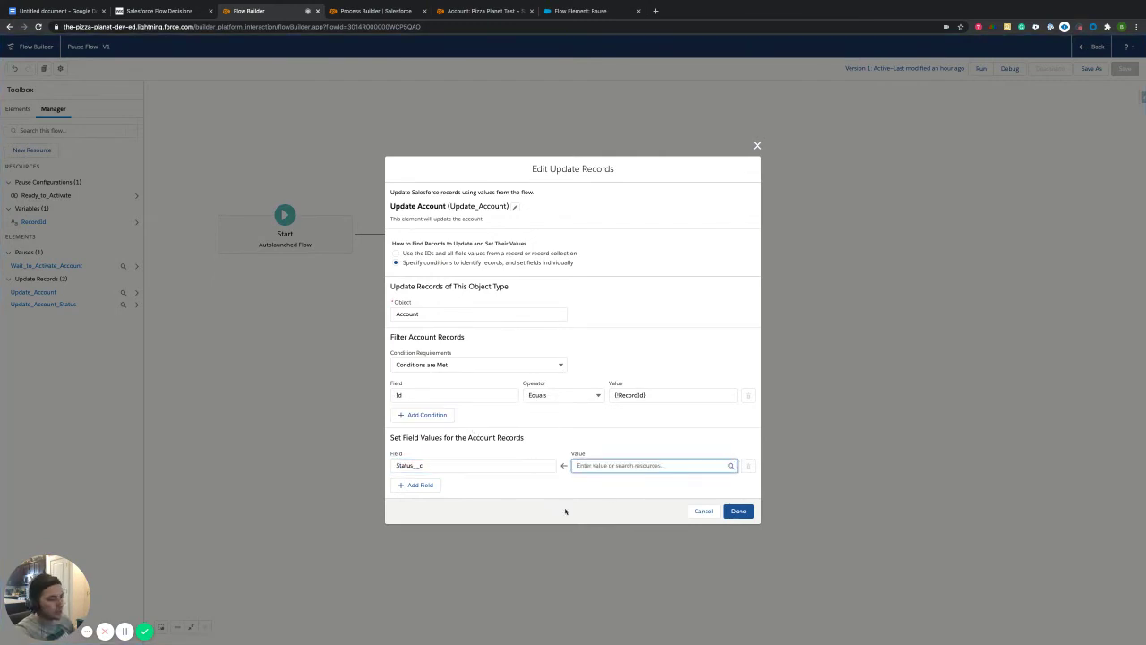
pyautogui.click(607, 467)
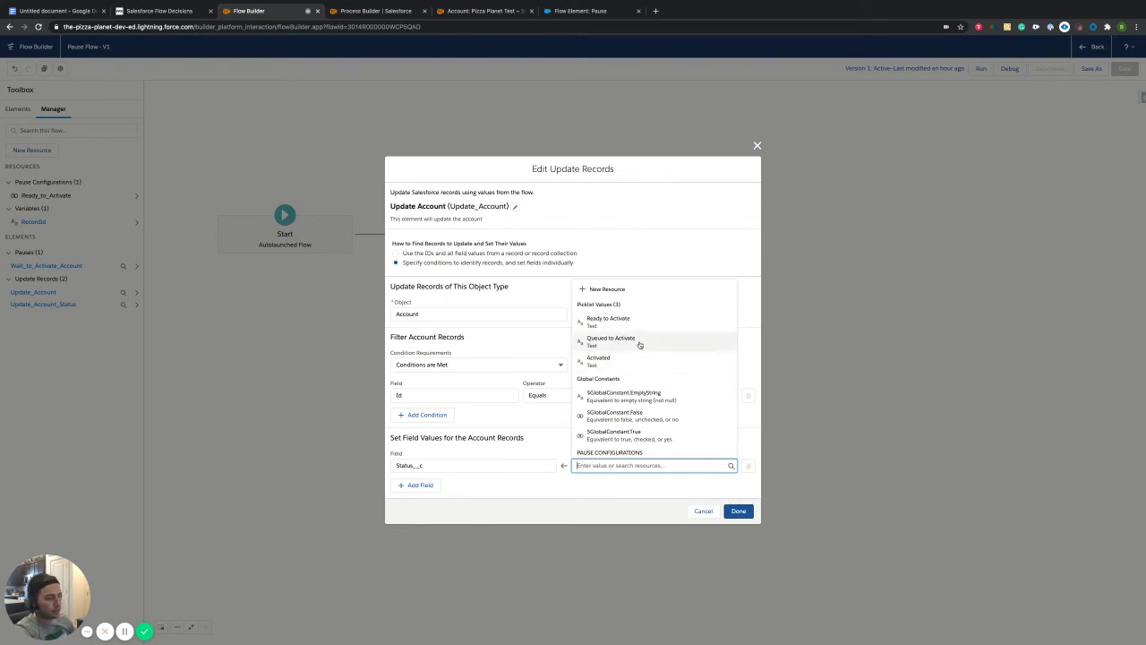
pyautogui.click(640, 344)
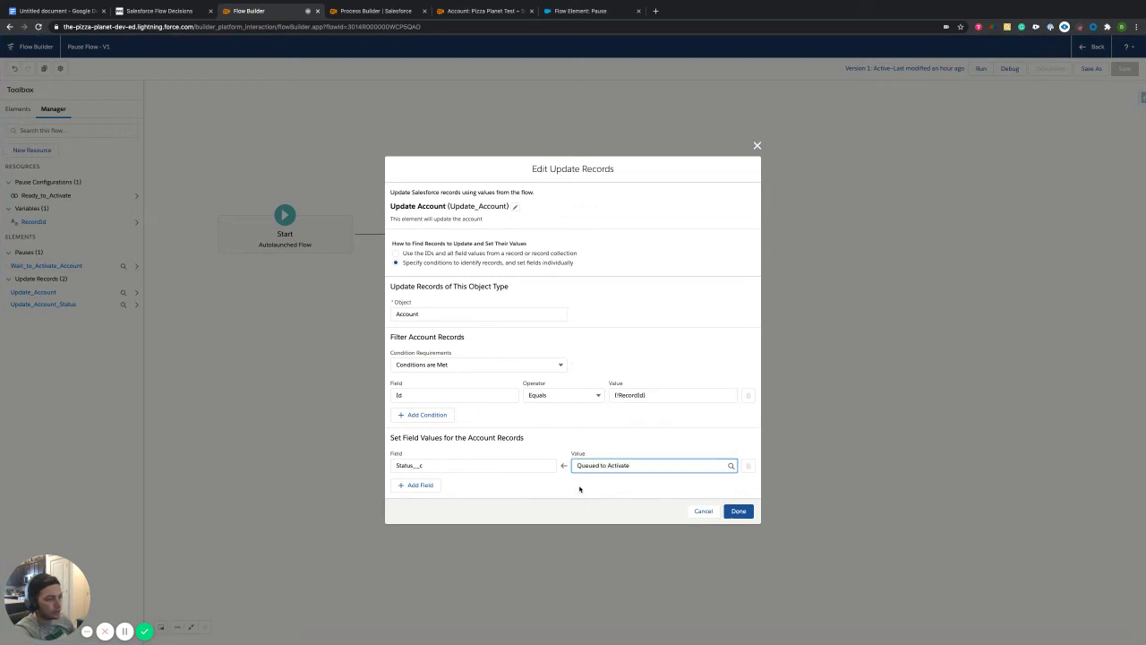
pyautogui.click(578, 488)
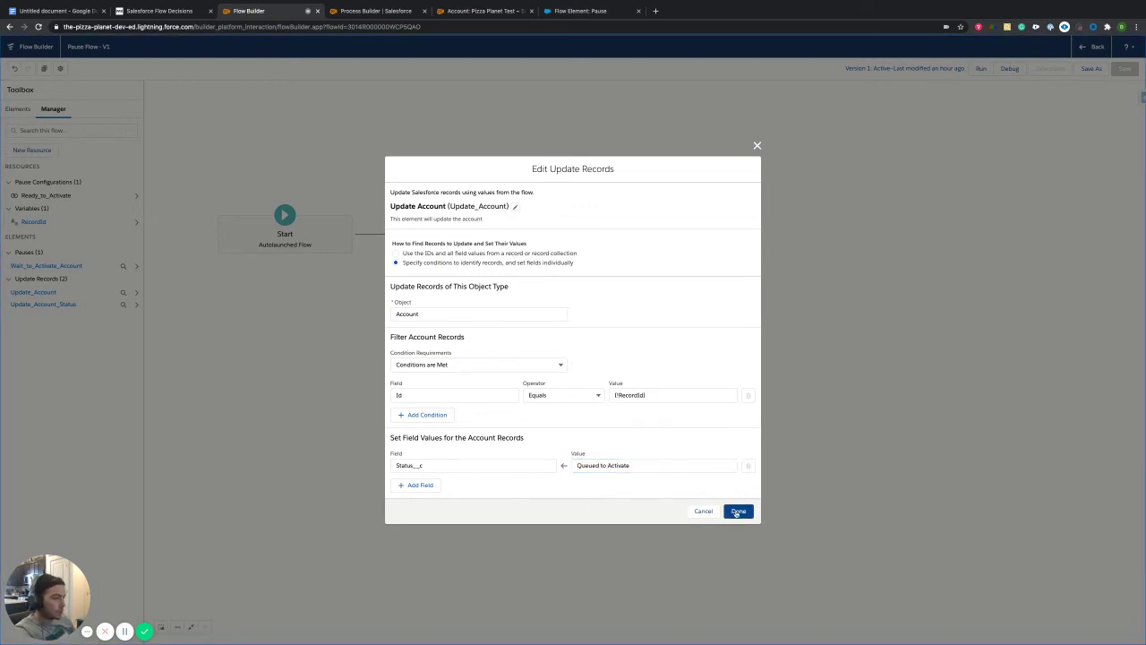
pyautogui.click(737, 512)
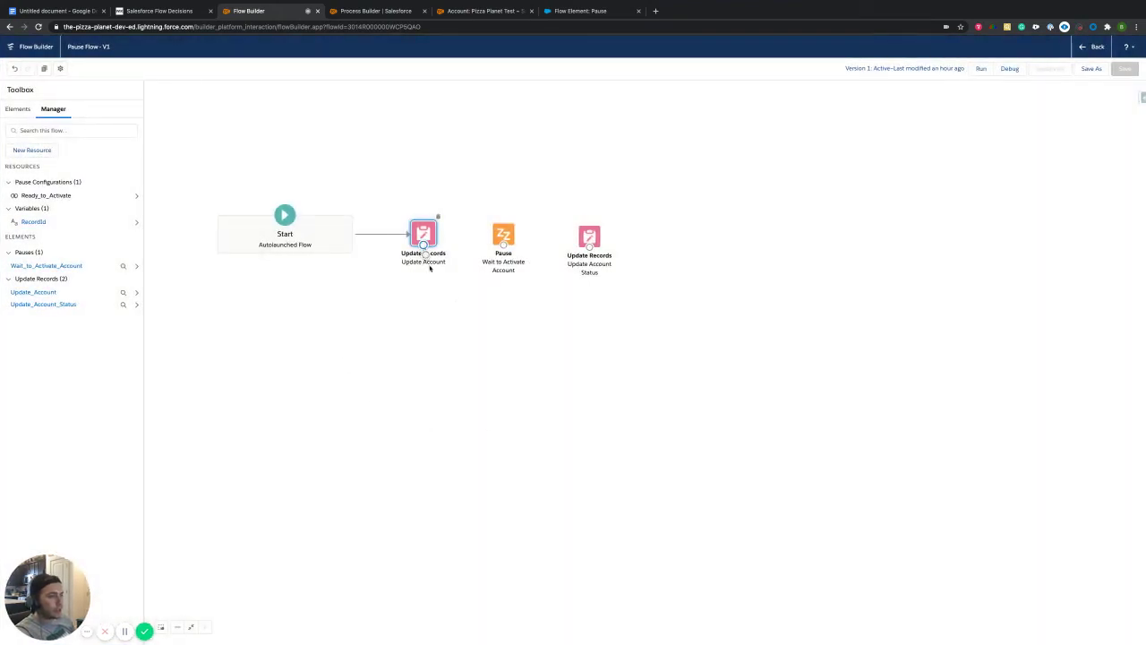
# Step: Connect Update Account to the Wait to Activate Account pause element, and open that element to review its Ready to Activate configuration
pyautogui.moveTo(426, 250); pyautogui.dragTo(503, 235)
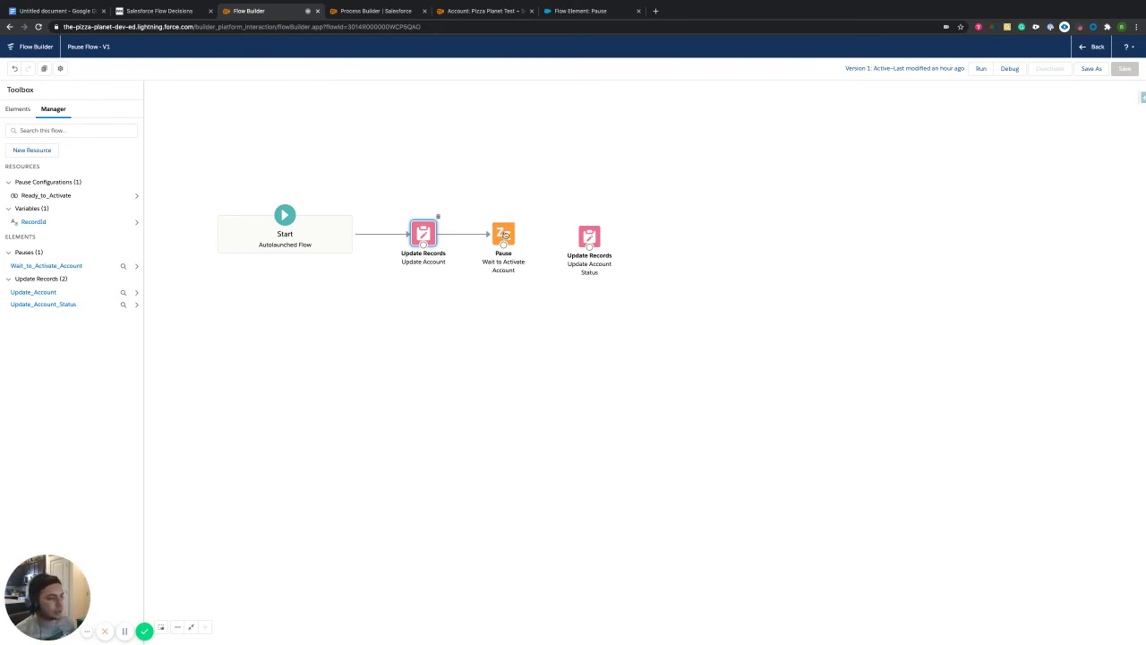
pyautogui.doubleClick(504, 234)
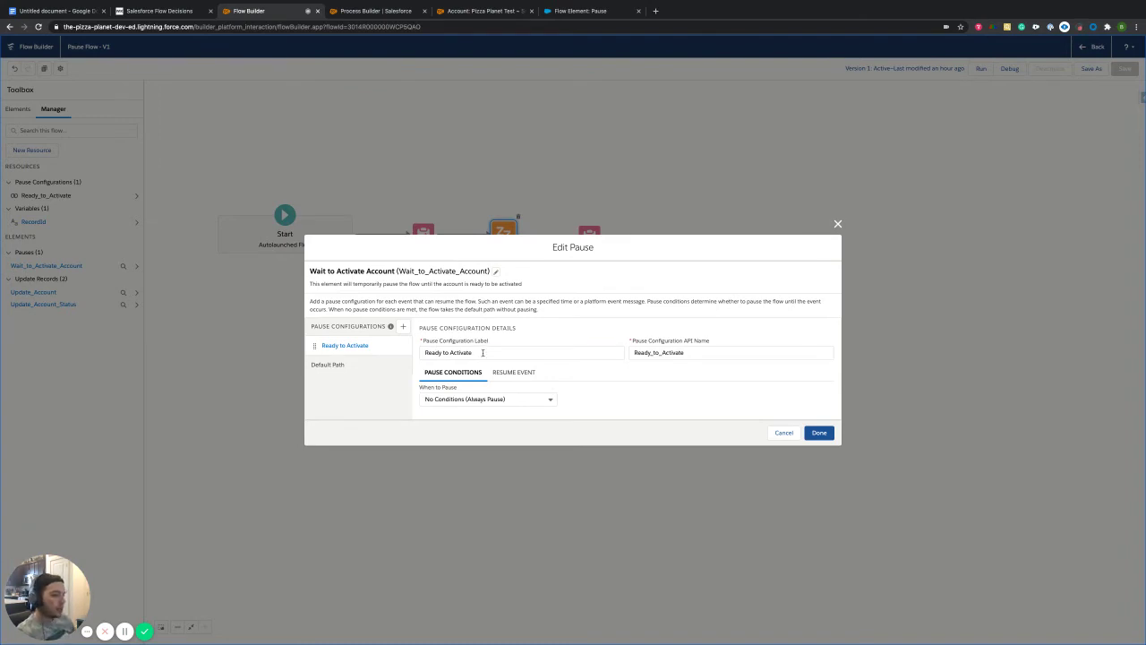
pyautogui.moveTo(480, 351); pyautogui.dragTo(425, 352)
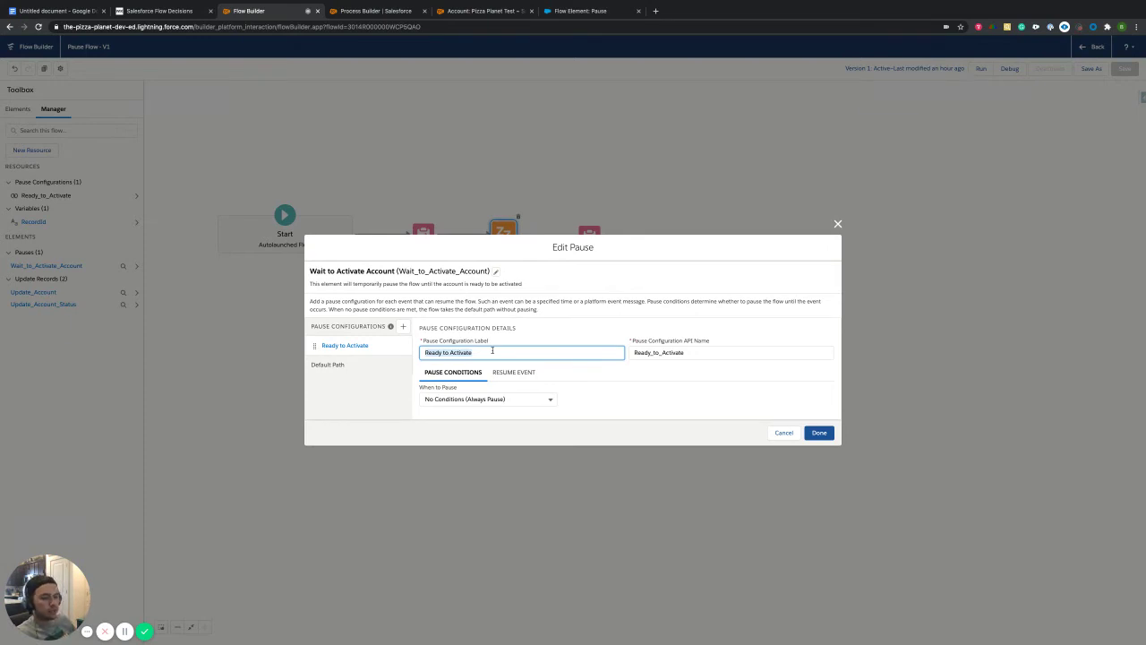
pyautogui.click(600, 391)
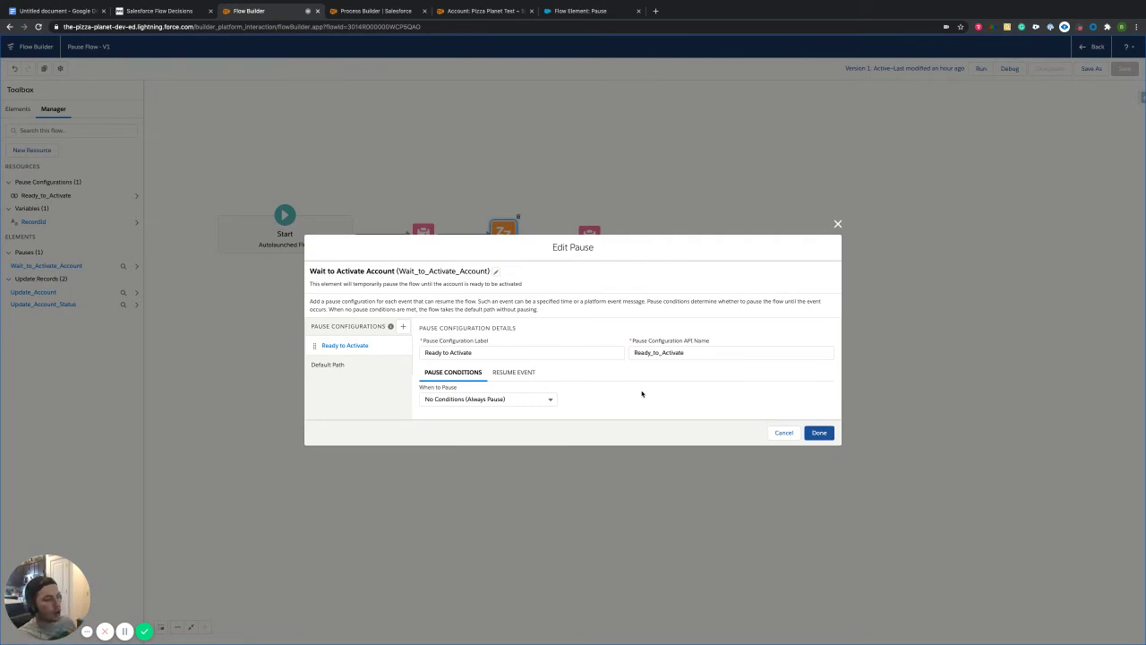
# Step: Try the When to Pause options in turn: No Conditions, All Conditions Are Met, Any Condition Is Met and Custom Condition Logic Is Met
pyautogui.click(539, 398)
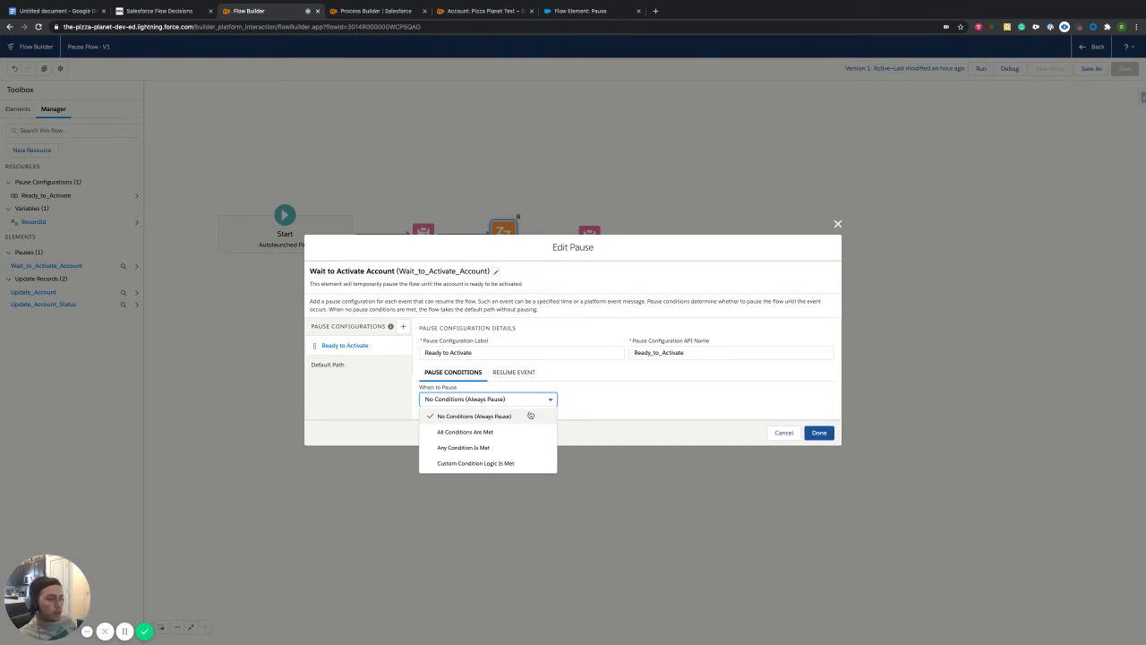
pyautogui.click(527, 415)
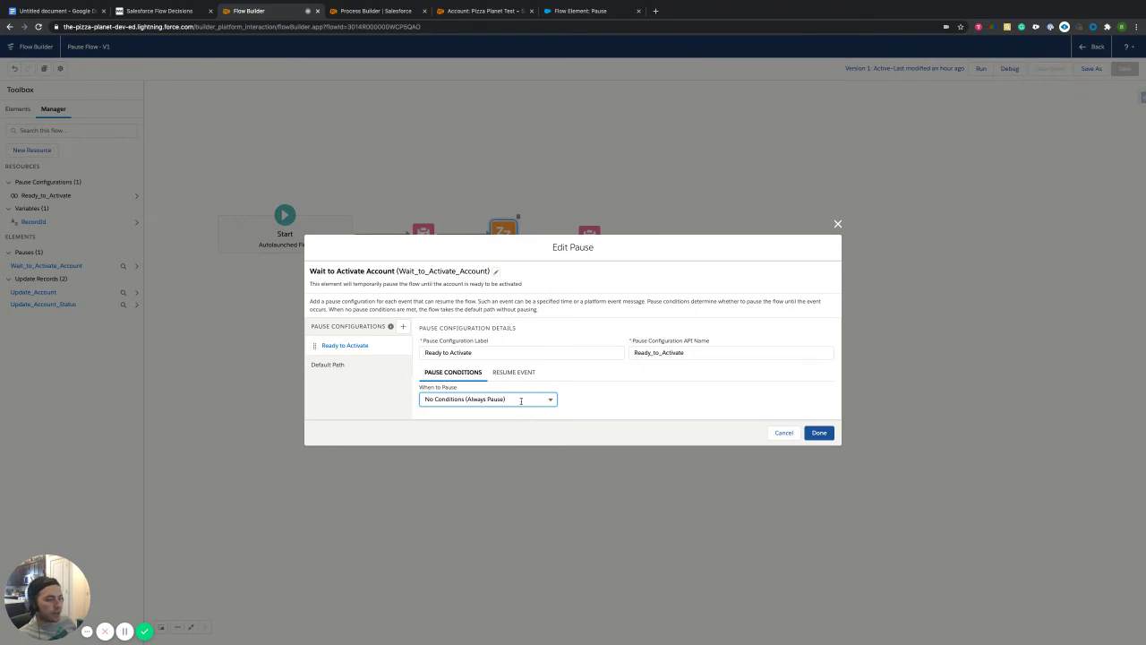
pyautogui.click(520, 400)
pyautogui.click(509, 429)
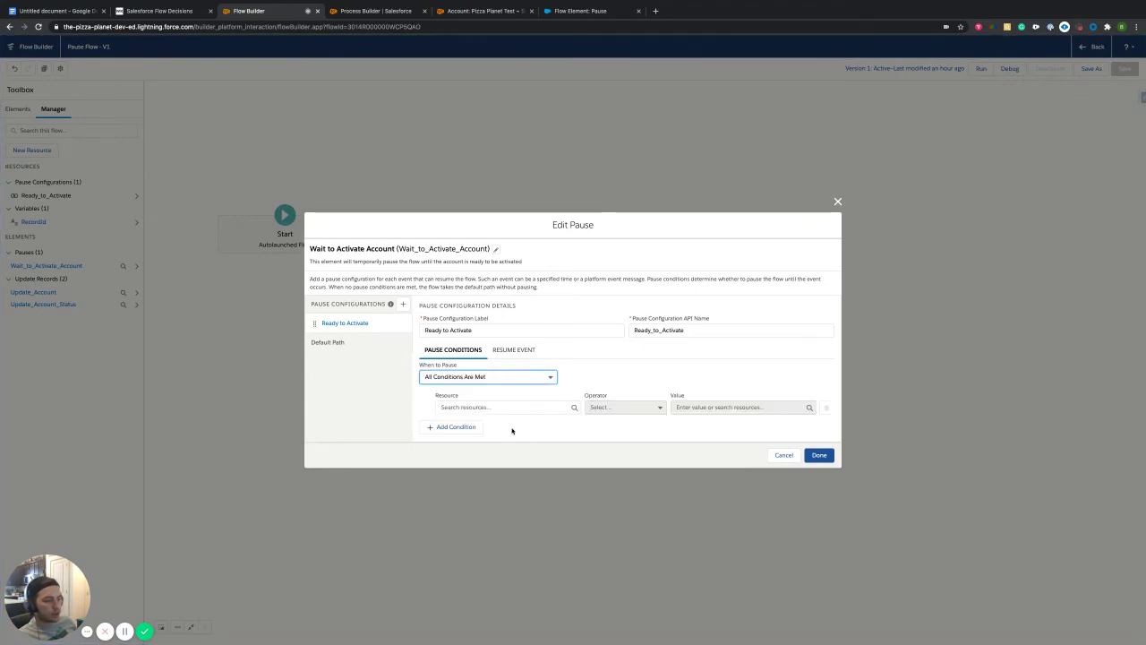
pyautogui.click(511, 376)
pyautogui.click(504, 425)
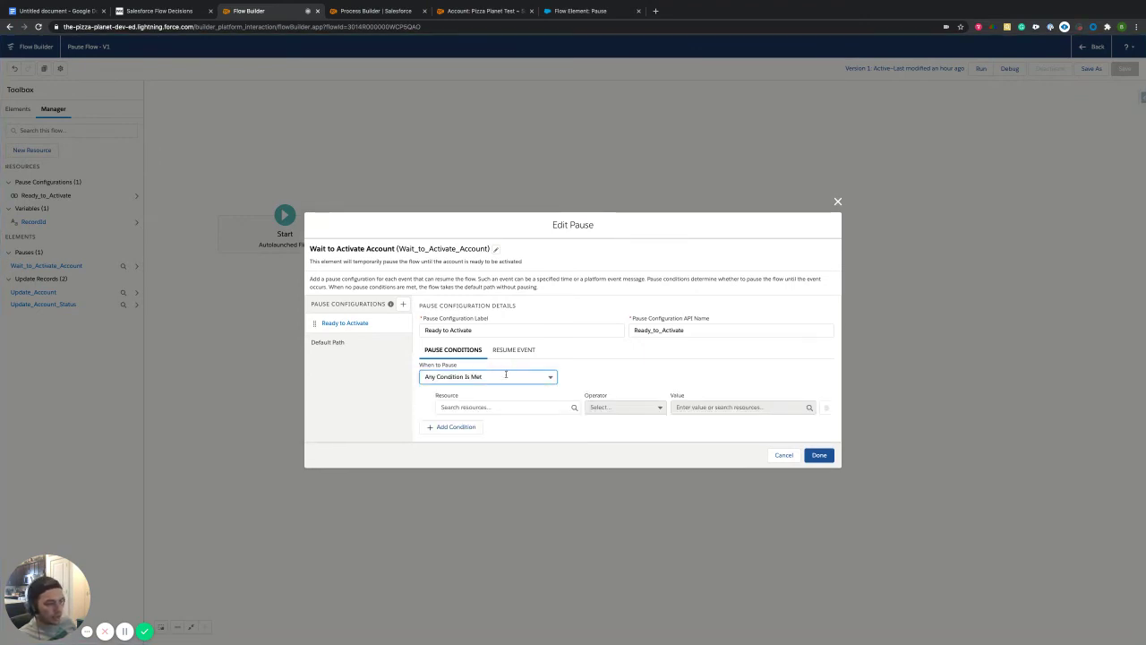
pyautogui.click(506, 374)
pyautogui.click(504, 439)
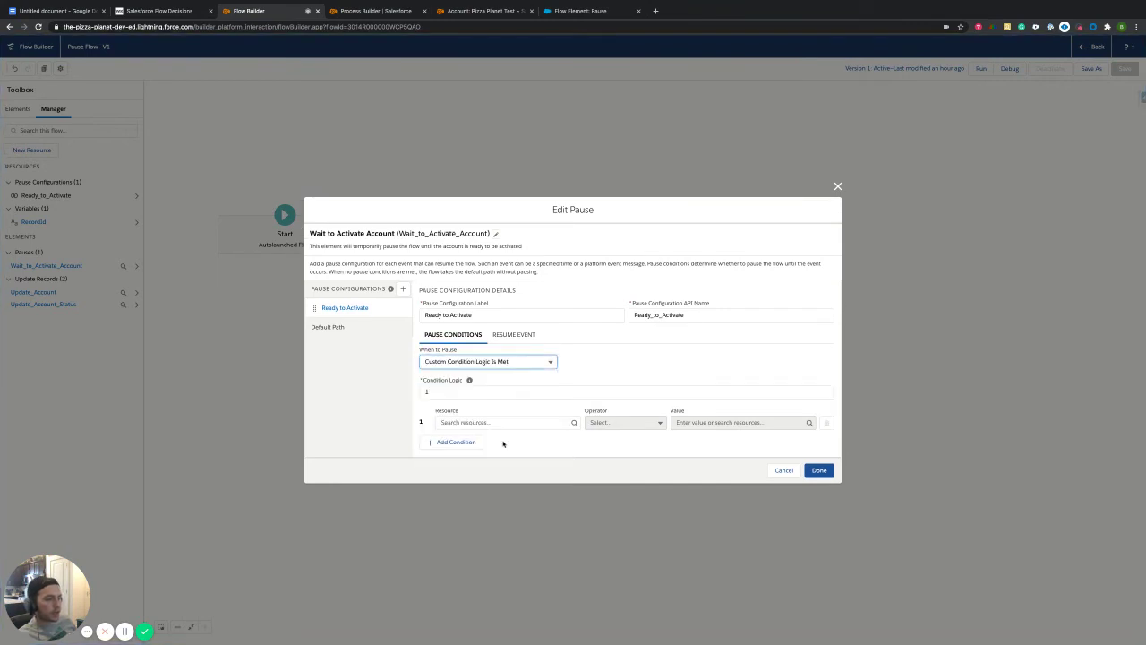
# Step: Switch When to Pause to All Conditions Are Met, check the condition's resource choices, and restore No Conditions (Always Pause)
pyautogui.click(508, 361)
pyautogui.click(505, 391)
pyautogui.click(495, 406)
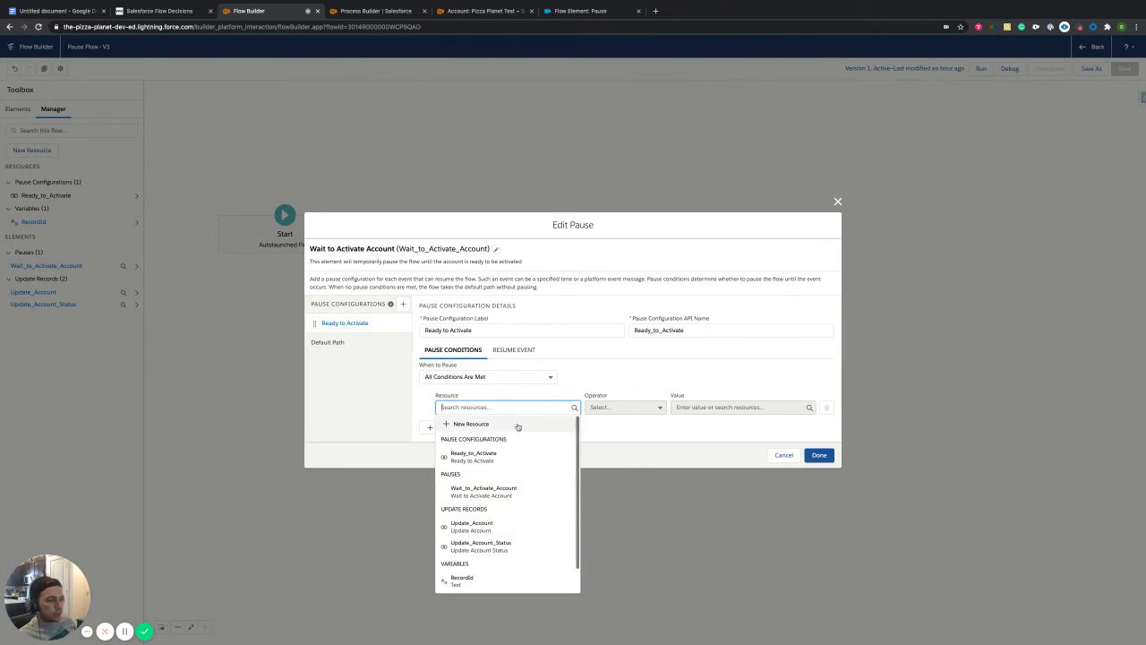
pyautogui.click(678, 435)
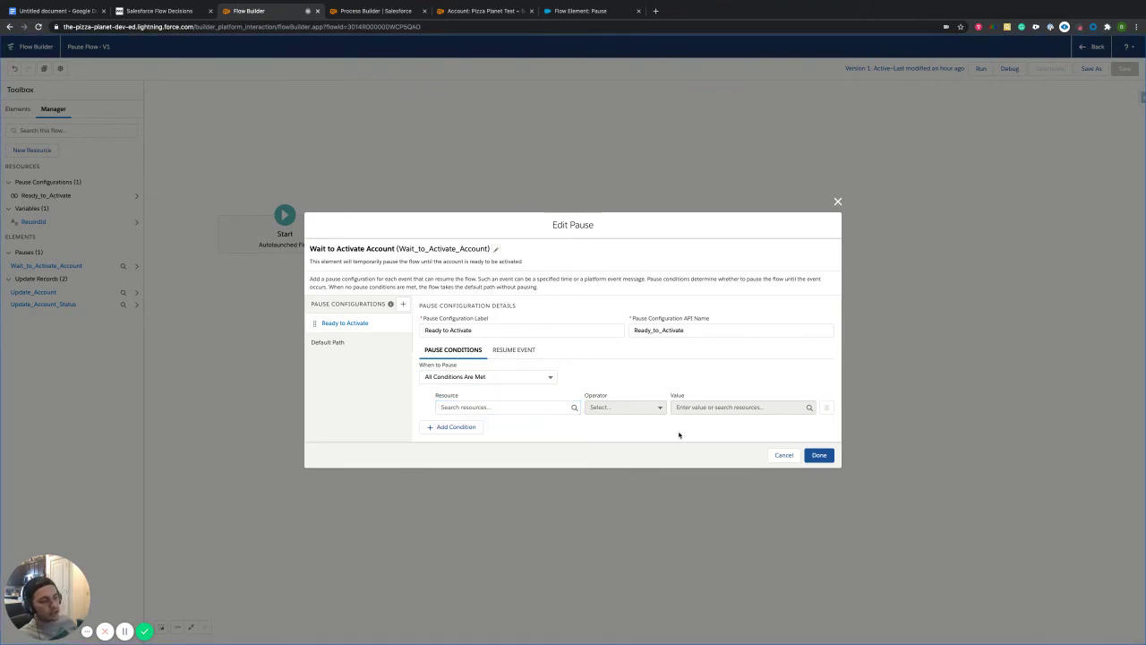
pyautogui.click(501, 376)
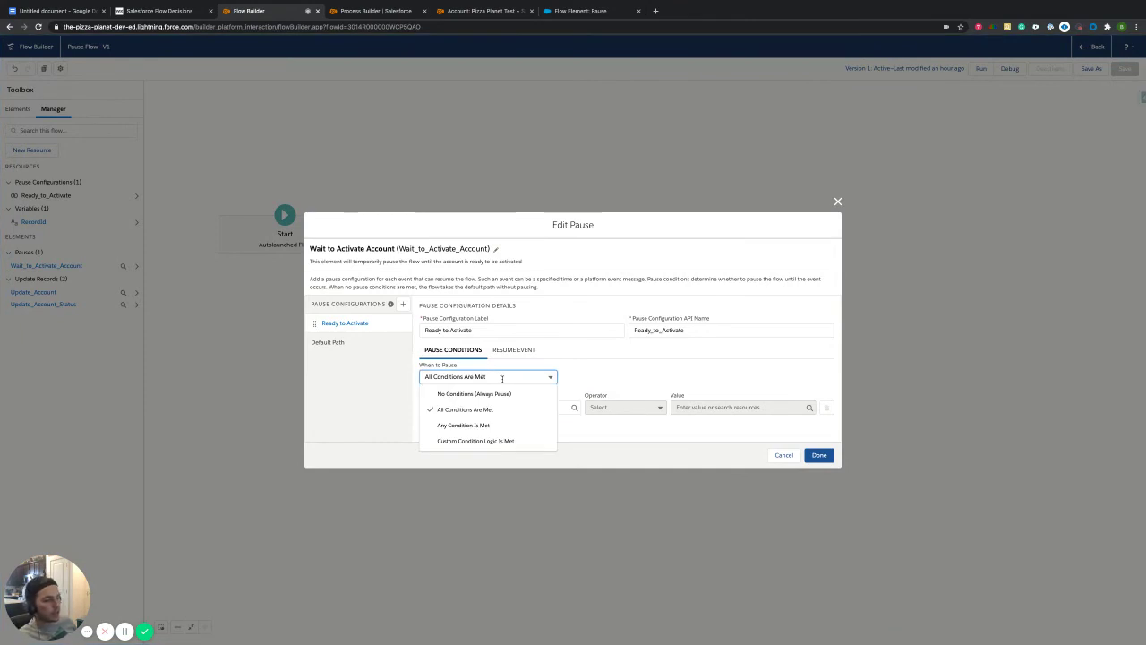
pyautogui.click(500, 393)
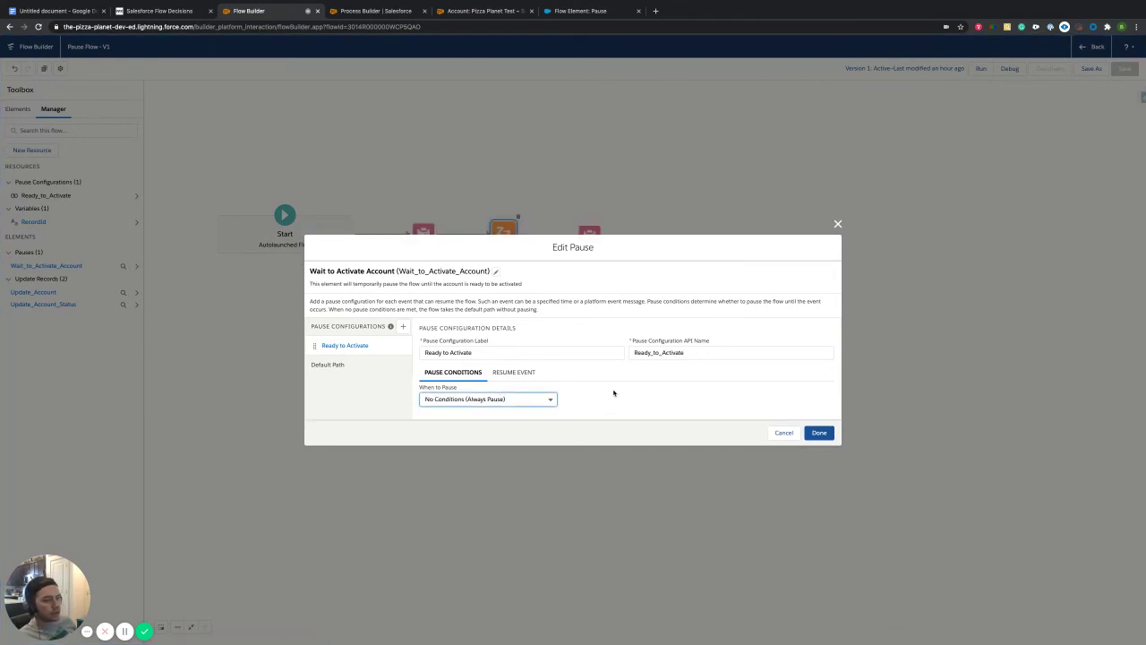
# Step: Open the resume event settings of Ready to Activate and set the Offset Number to 24
pyautogui.click(513, 372)
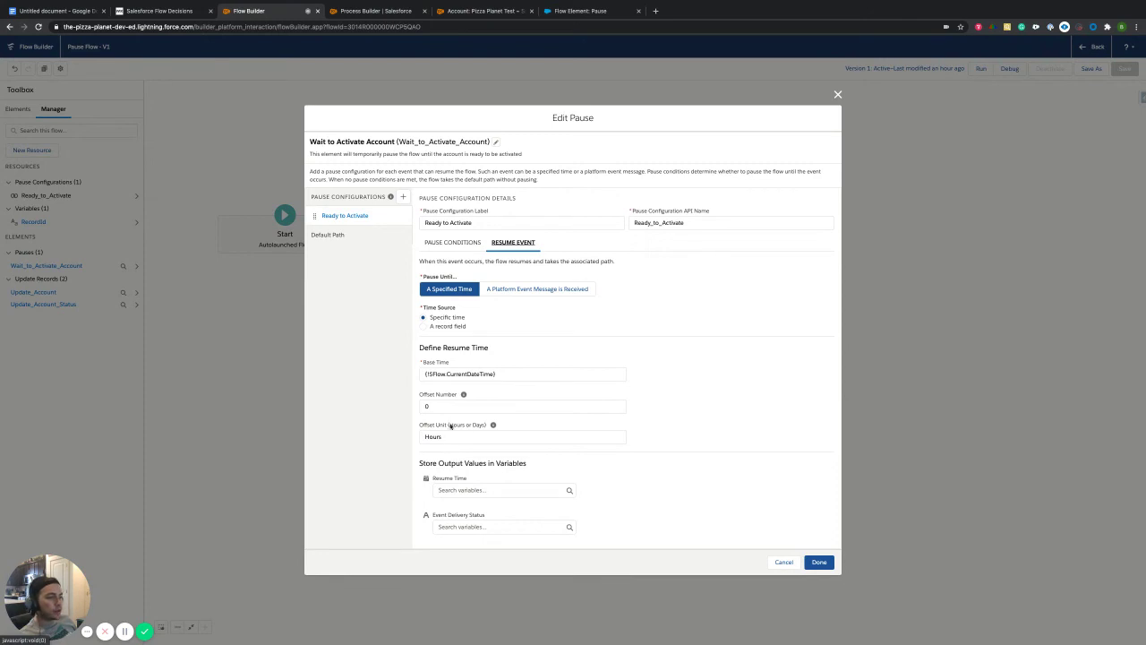
pyautogui.click(423, 409)
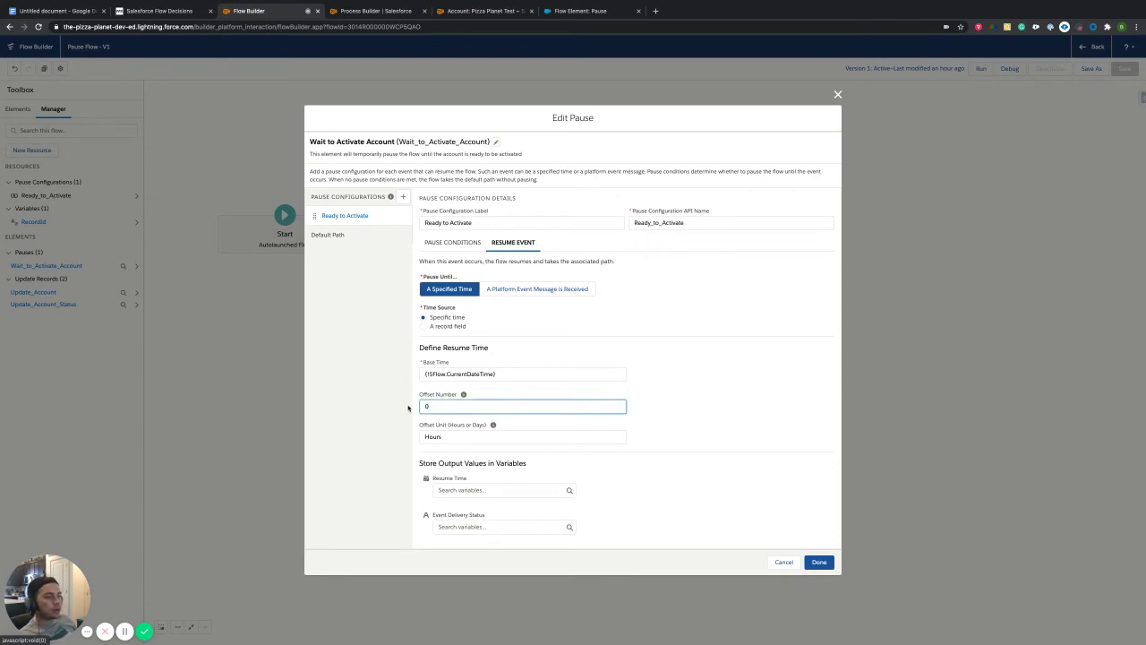
pyautogui.write('24')
pyautogui.click(493, 425)
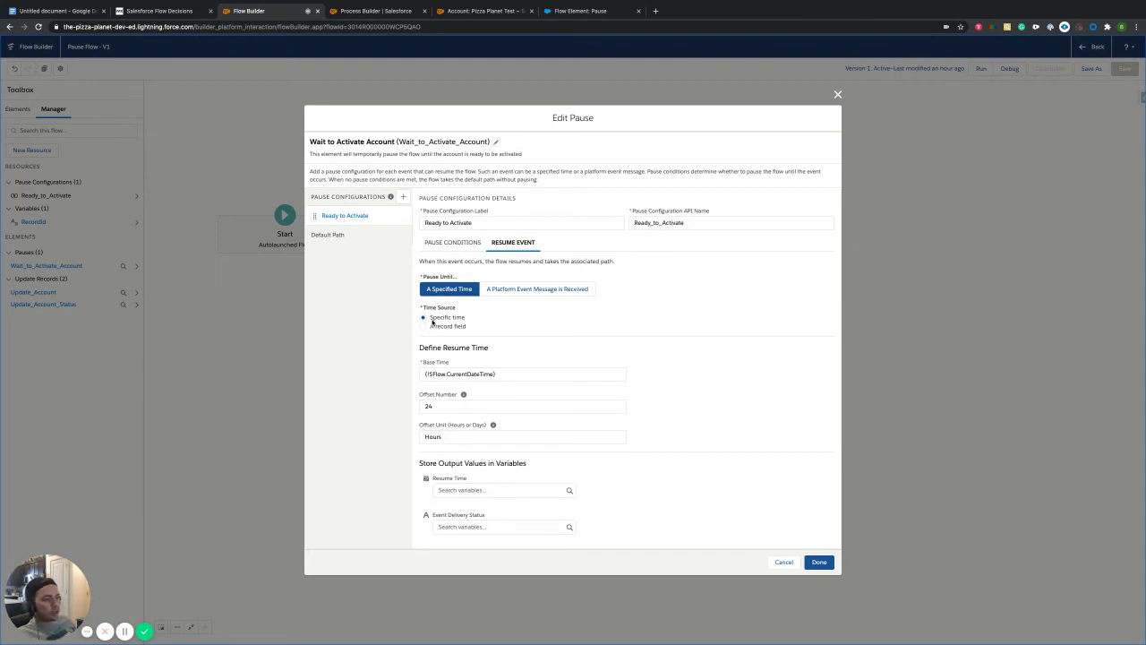
# Step: Clear the resume event's Base Time and set it to the global flow variable CurrentDateTime
pyautogui.moveTo(433, 321); pyautogui.dragTo(472, 323)
pyautogui.click(497, 324)
pyautogui.click(506, 377)
pyautogui.press('BackSpace')
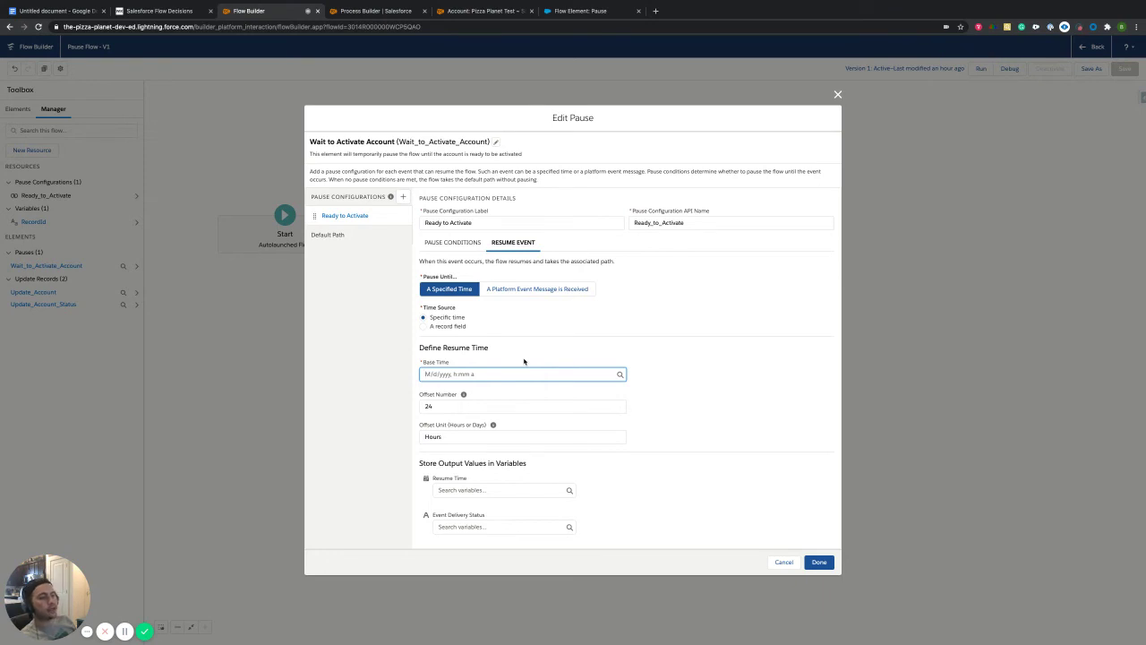
pyautogui.click(488, 374)
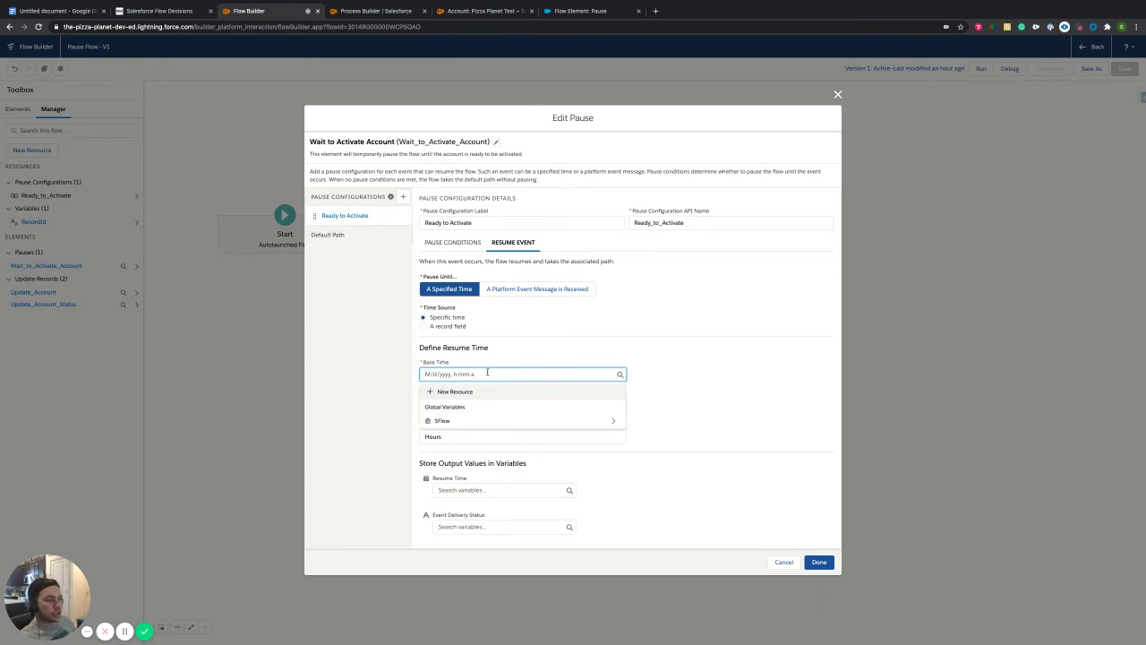
pyautogui.click(467, 425)
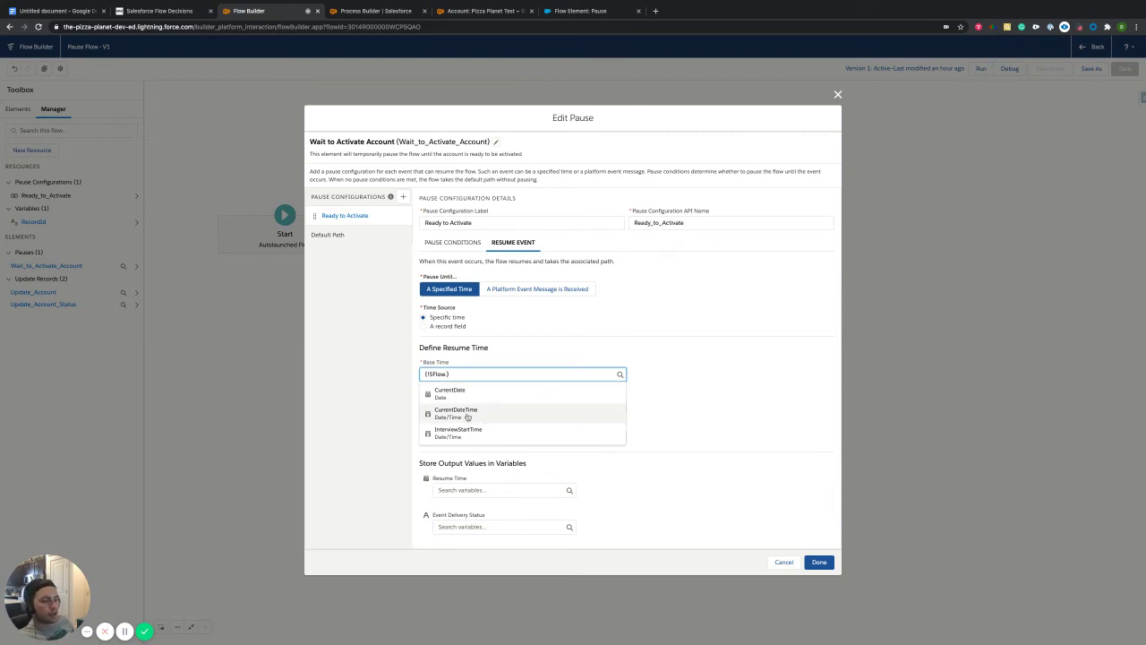
pyautogui.click(466, 416)
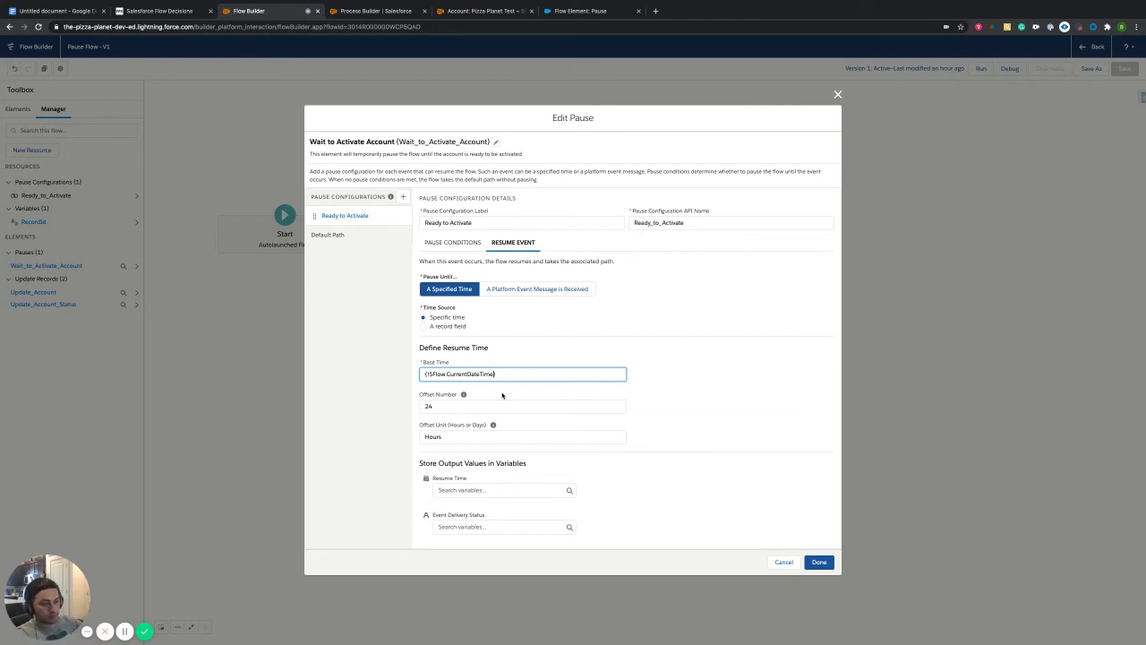
# Step: Set the resume event's Offset Number to 0
pyautogui.click(422, 406)
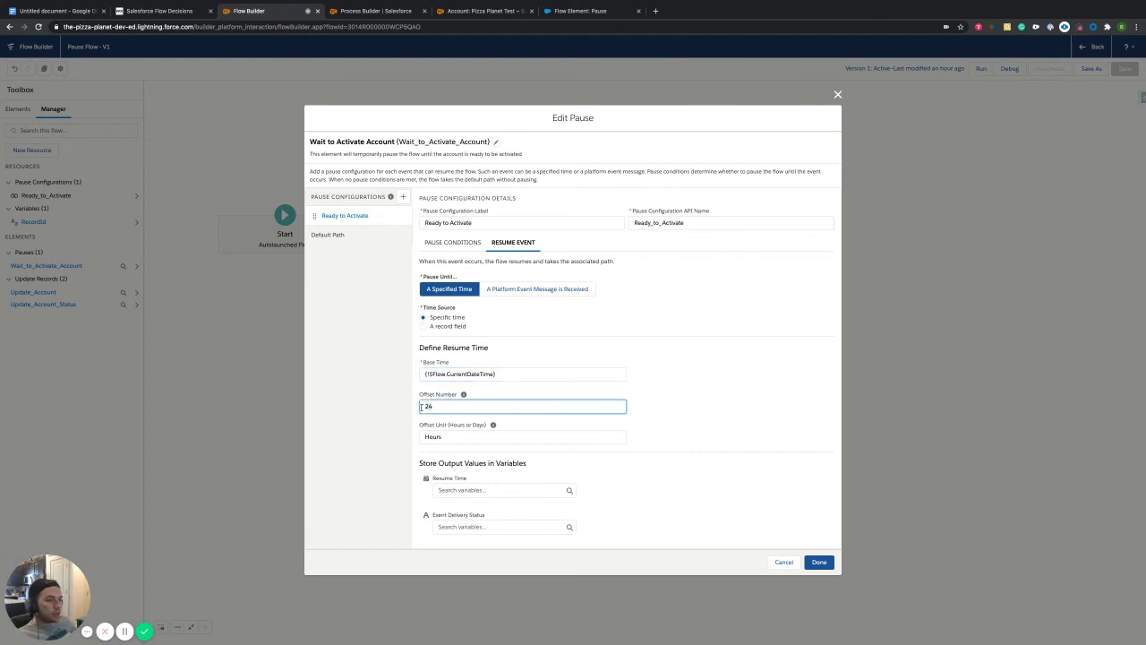
pyautogui.press('Tab')
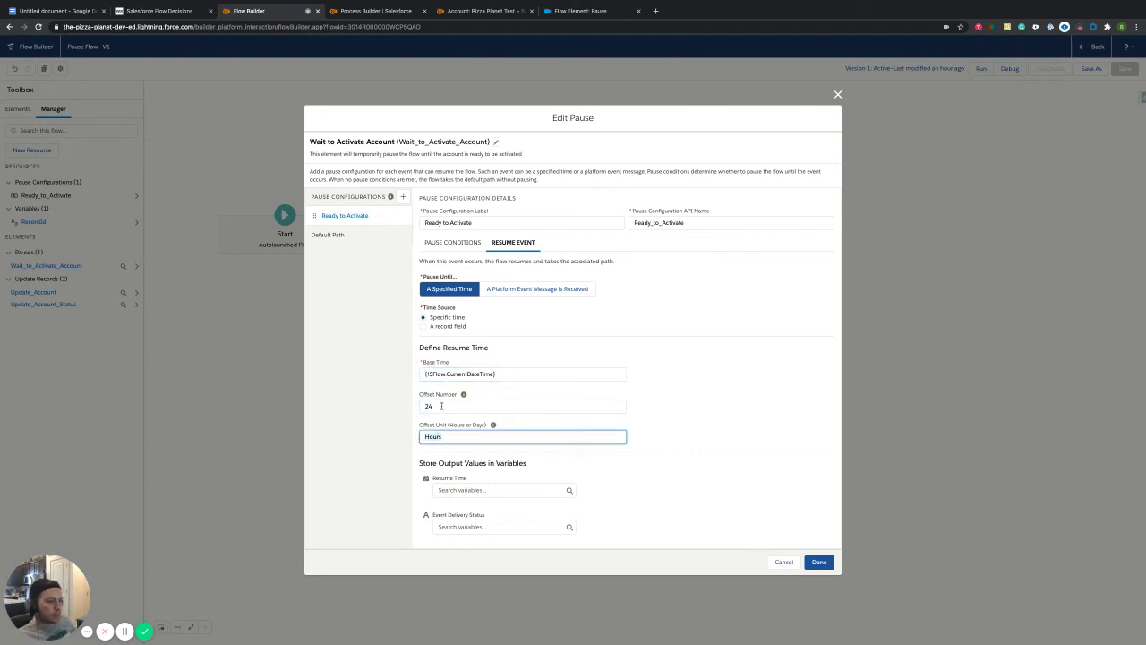
pyautogui.click(441, 406)
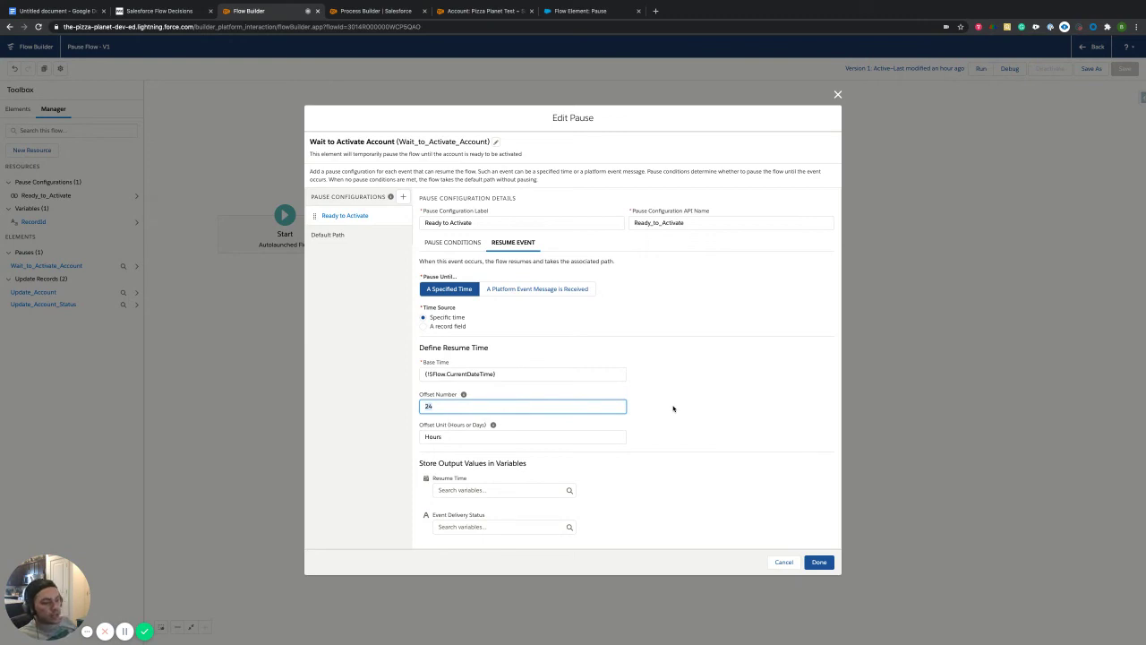
pyautogui.press('BackSpace')
pyautogui.press('BackSpace')
pyautogui.click(683, 390)
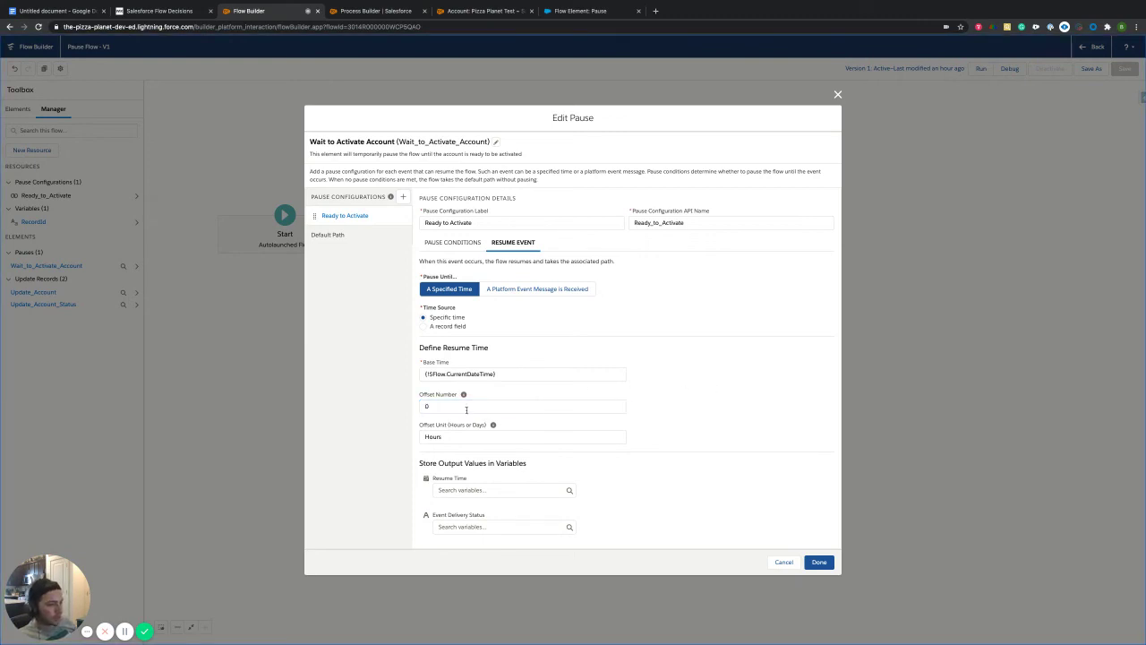
# Step: Clear the Offset Unit of the resume event and re-enter it as Hours
pyautogui.click(572, 437)
pyautogui.press('BackSpace')
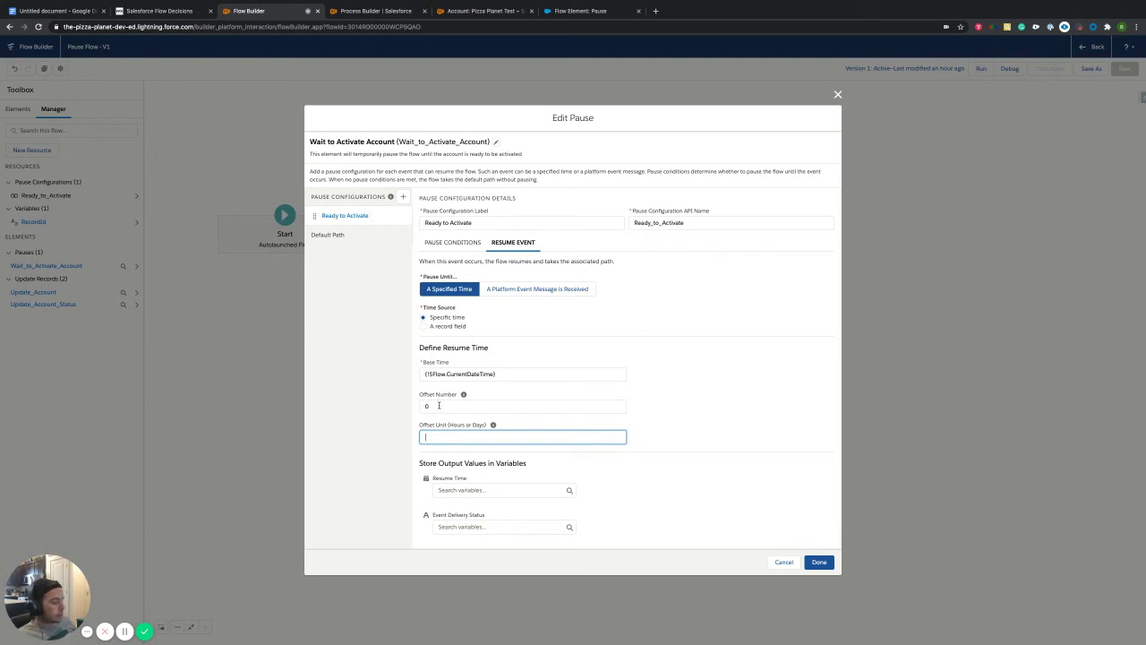
pyautogui.click(439, 405)
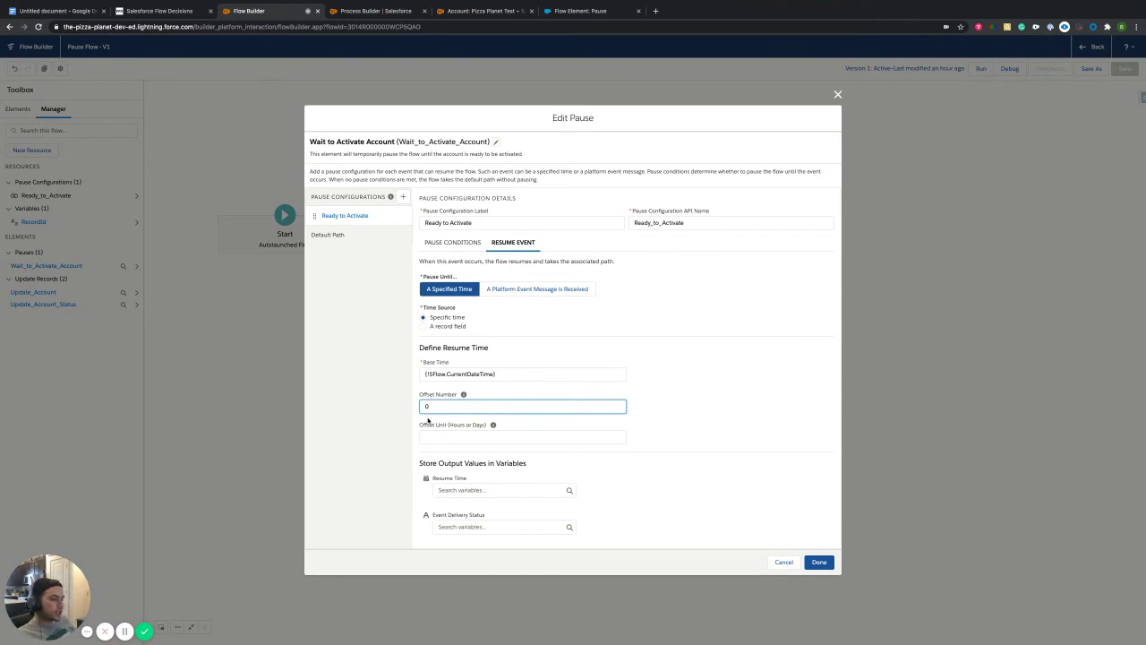
pyautogui.click(453, 434)
pyautogui.write('H')
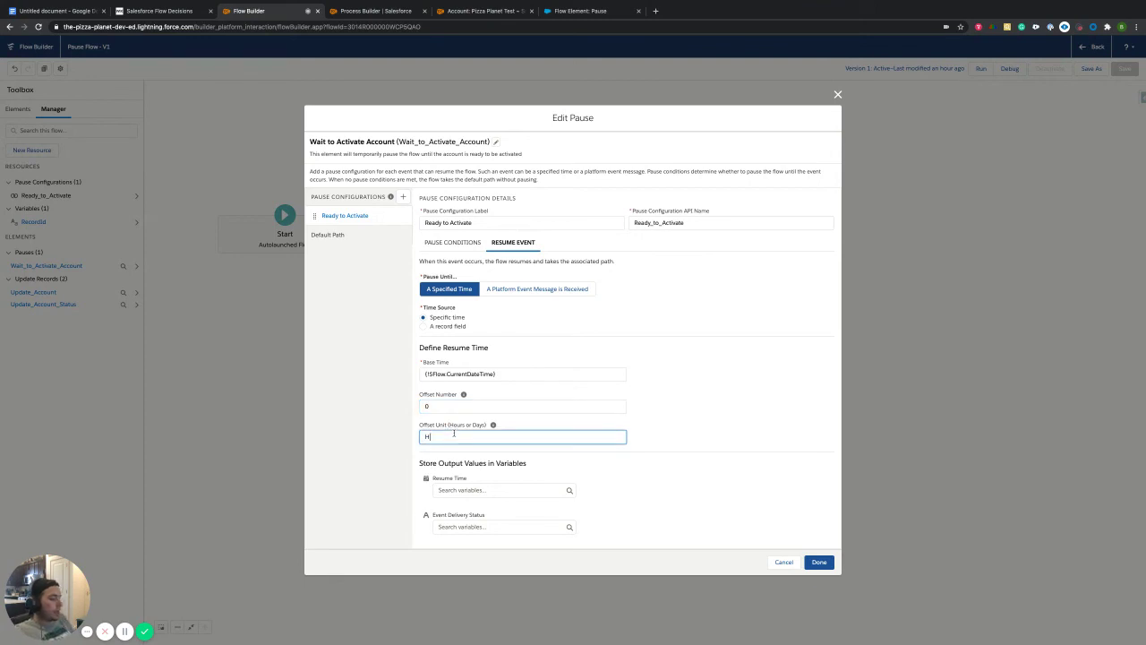
pyautogui.write('ours')
pyautogui.click(611, 453)
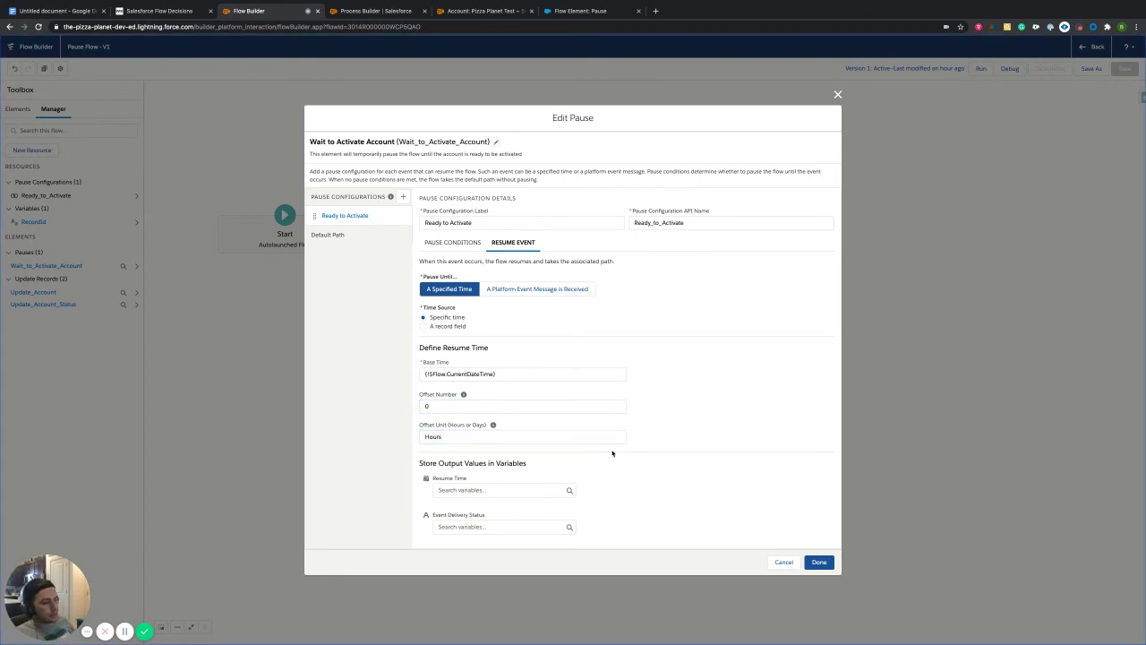
# Step: Try entering "HoUrs" as the Offset Unit to test whether its capitalization matters
pyautogui.click(428, 404)
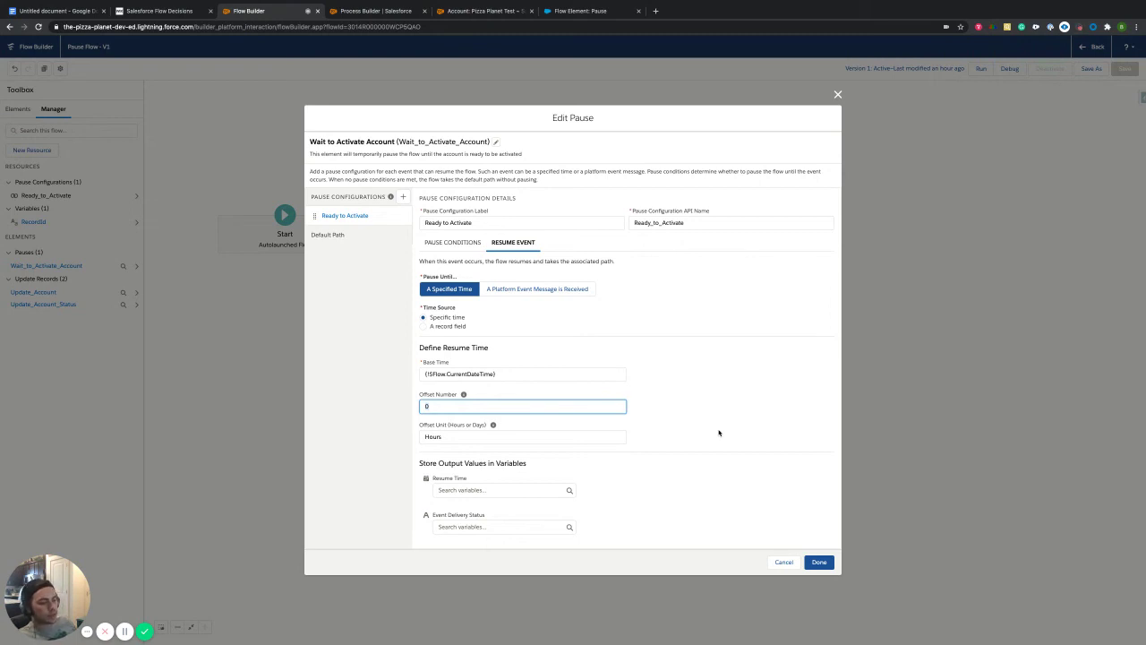
pyautogui.click(714, 427)
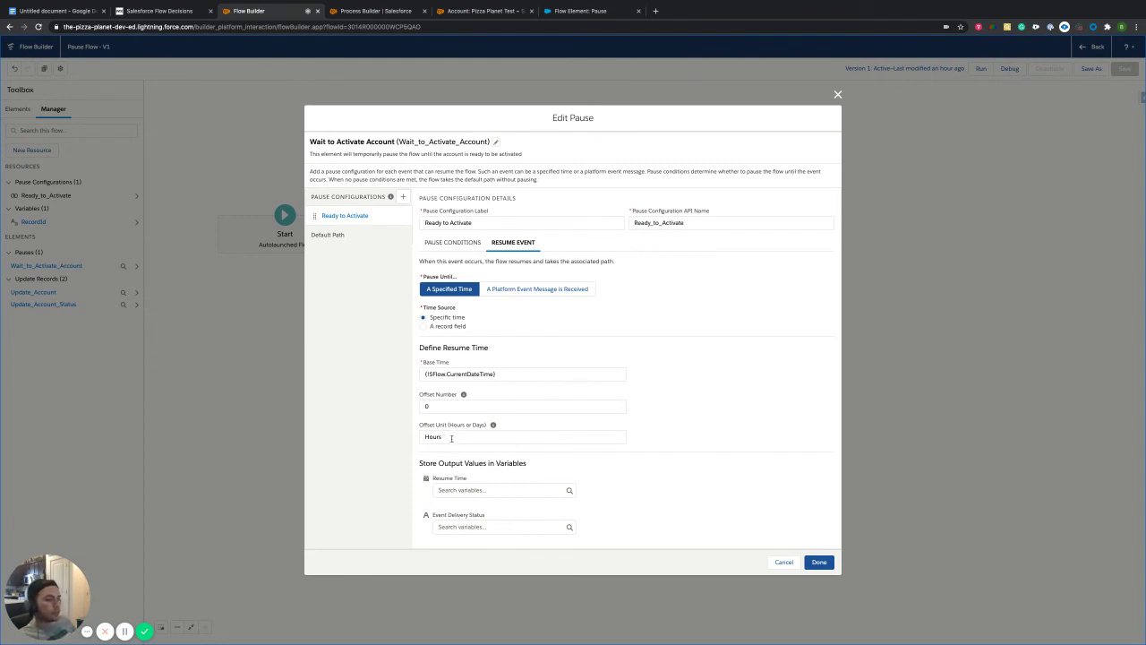
pyautogui.moveTo(451, 438); pyautogui.dragTo(413, 443)
pyautogui.press('BackSpace')
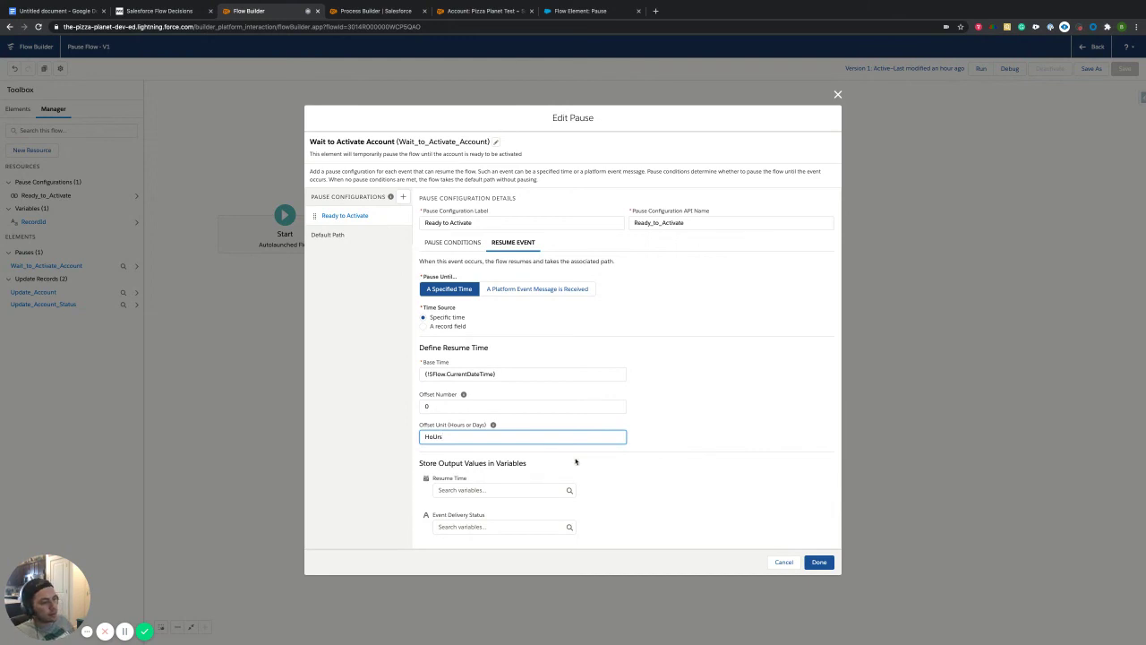
pyautogui.click(642, 472)
pyautogui.moveTo(482, 447); pyautogui.dragTo(421, 446)
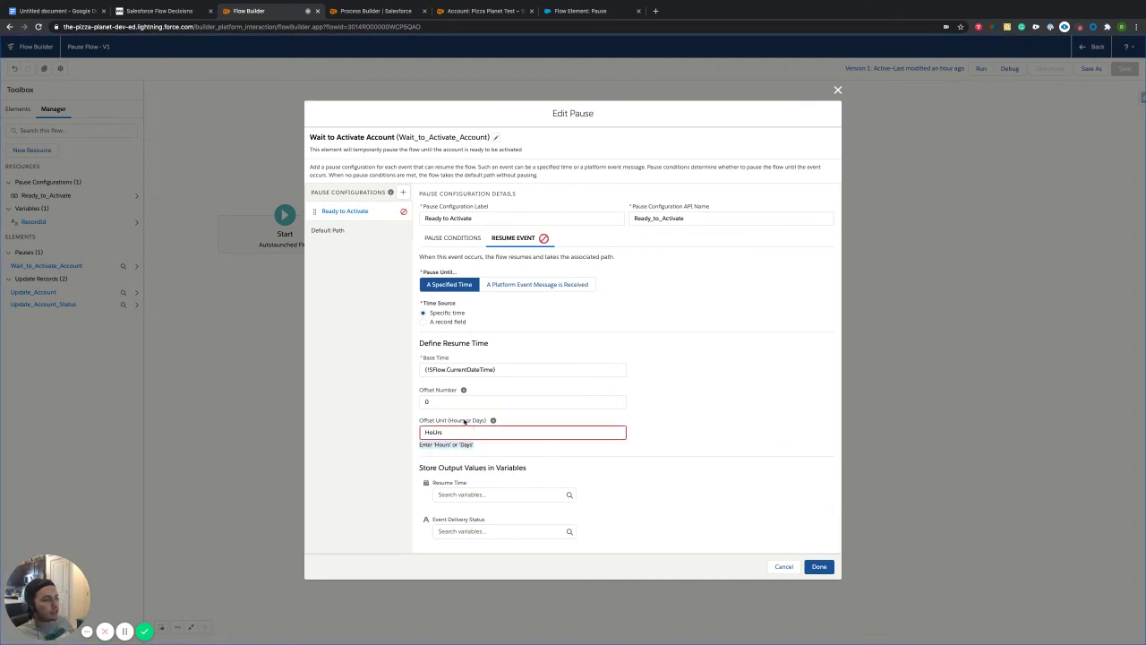
# Step: Correct the Offset Unit to Hours and save the Wait to Activate Account pause element
pyautogui.doubleClick(455, 420)
pyautogui.moveTo(473, 422); pyautogui.dragTo(383, 427)
pyautogui.write('Hours')
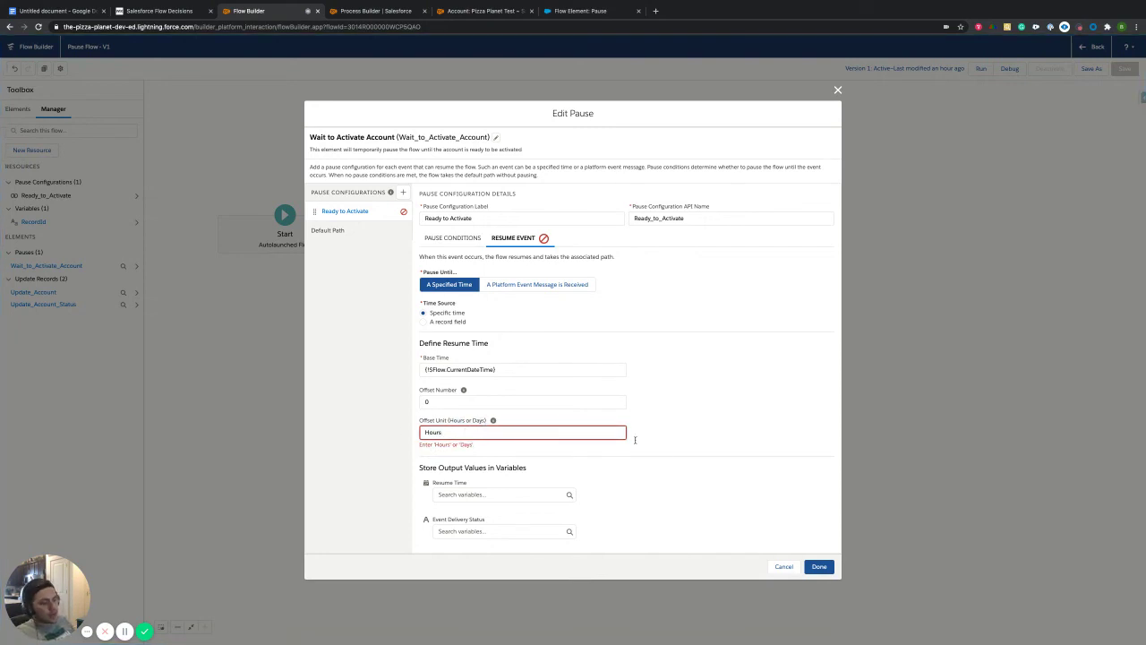
pyautogui.click(667, 453)
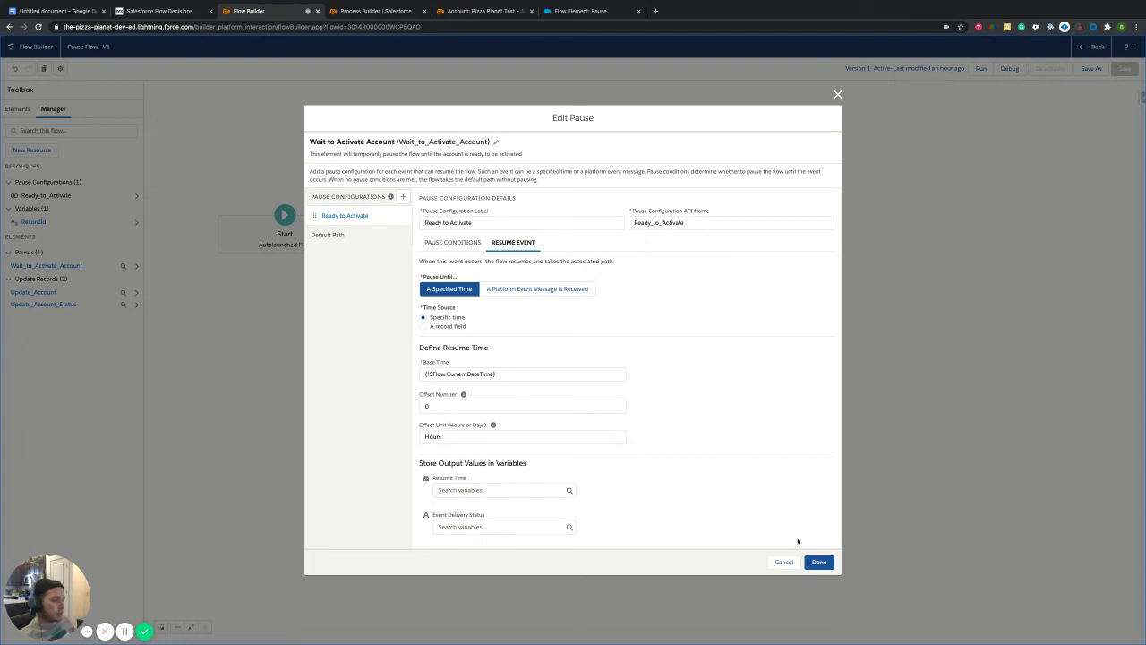
pyautogui.click(818, 562)
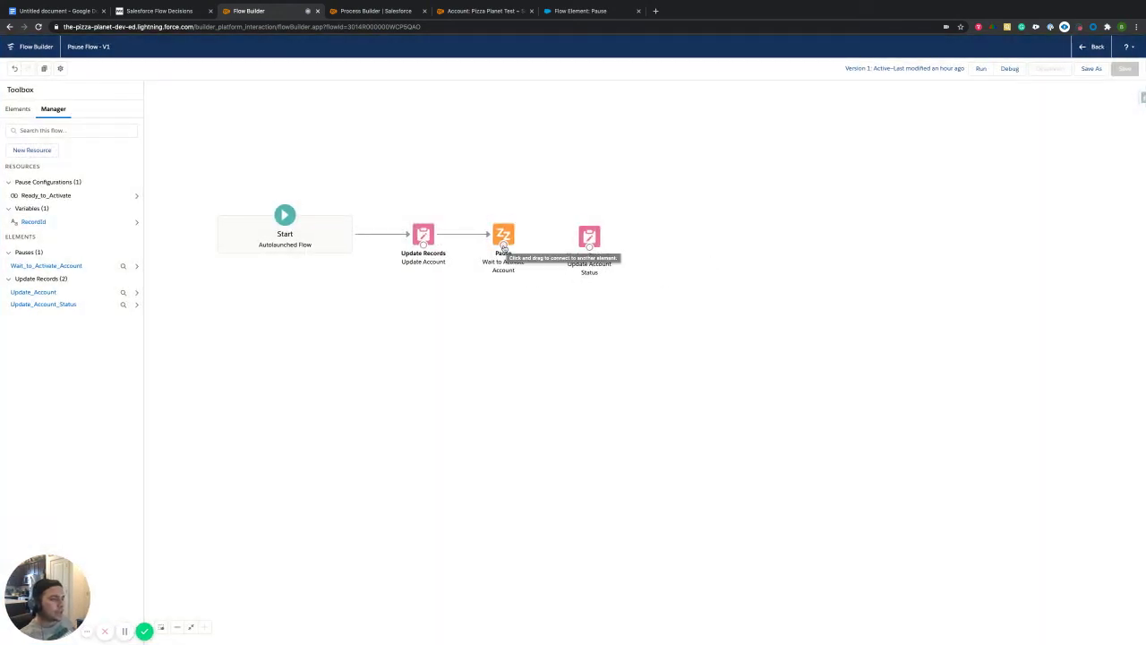
# Step: Connect the Wait to Activate Account pause element to Update Account Status using the Ready to Activate pause configuration
pyautogui.moveTo(503, 246); pyautogui.dragTo(588, 240)
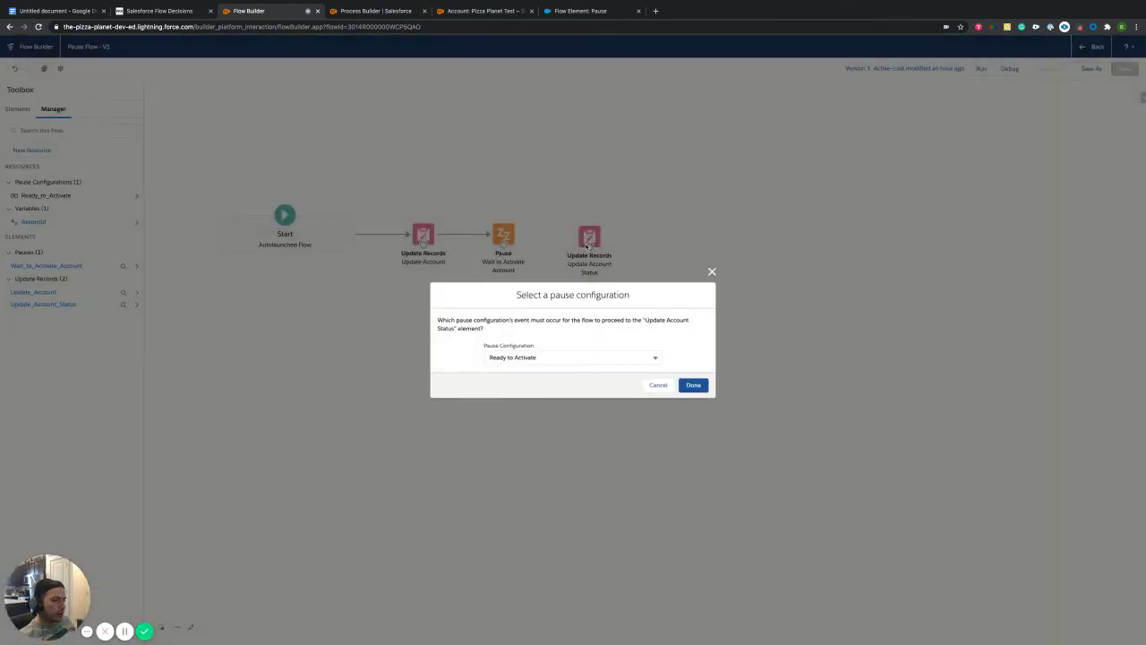
pyautogui.click(537, 356)
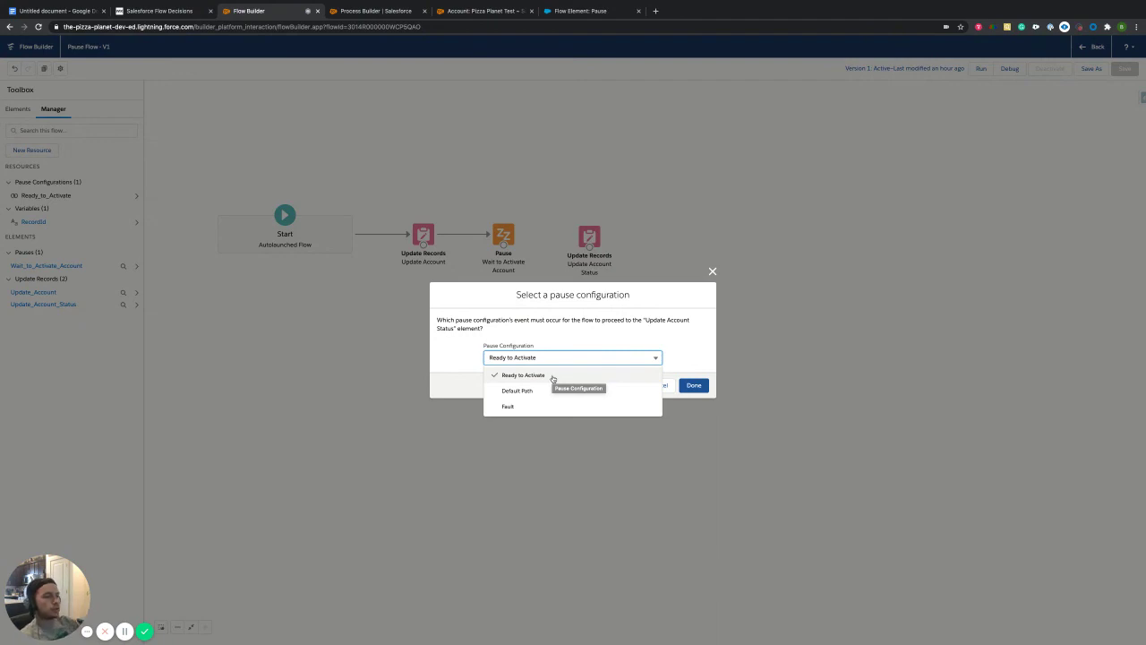
pyautogui.click(552, 377)
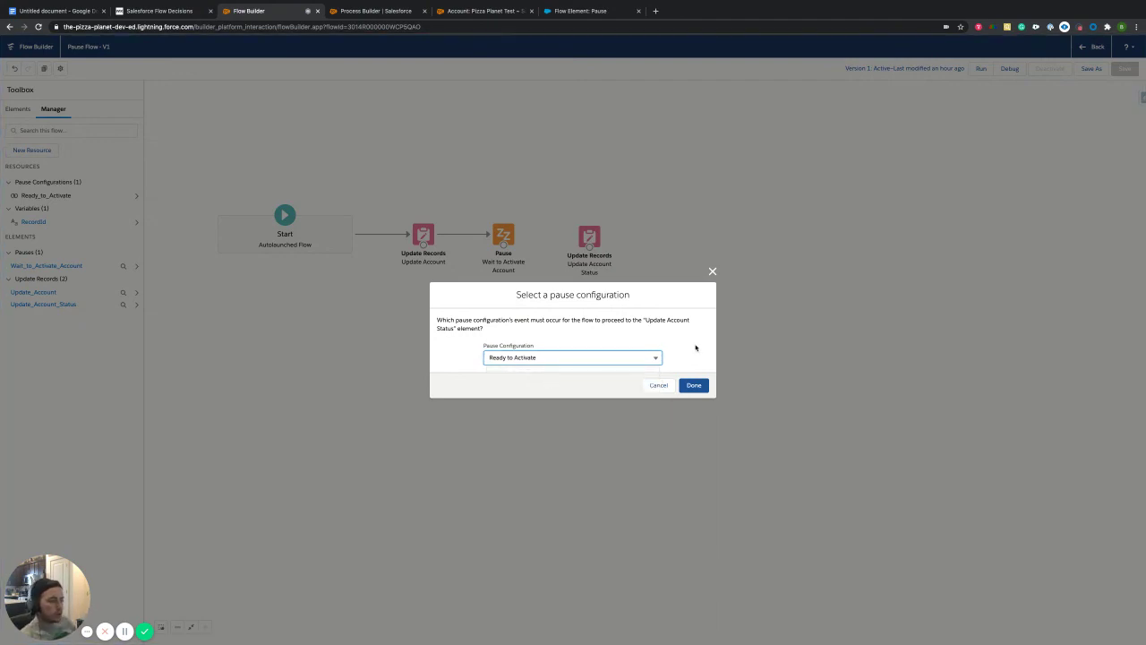
pyautogui.click(695, 386)
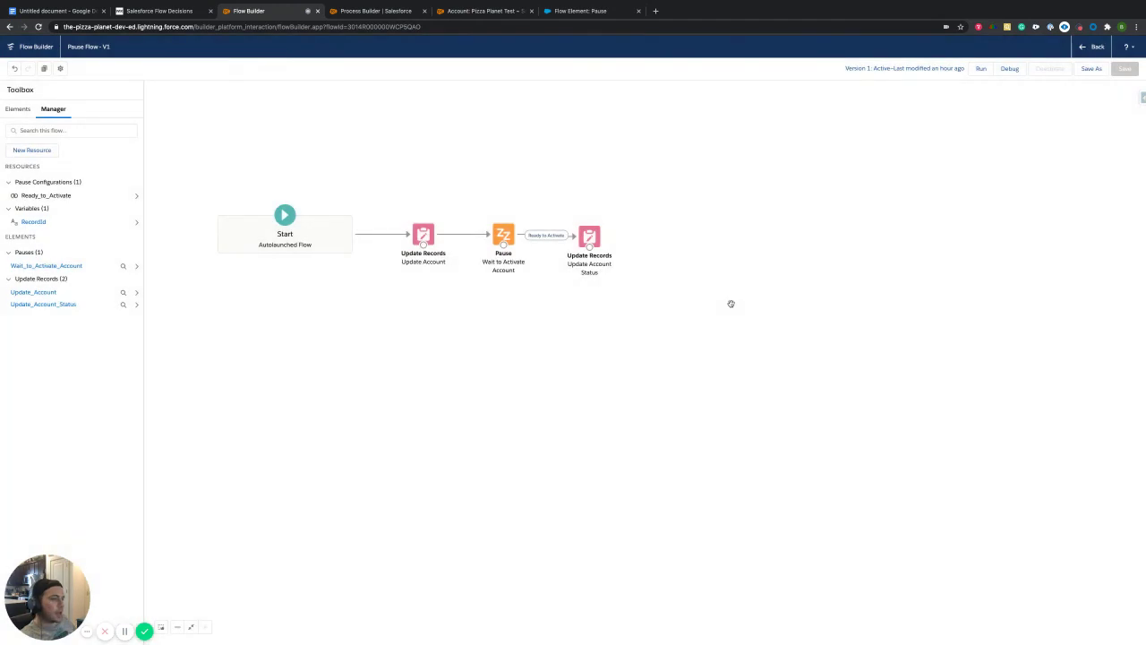
# Step: Open the Update Account Status element and review its object, Id filter condition and the Status__c field it sets
pyautogui.doubleClick(591, 236)
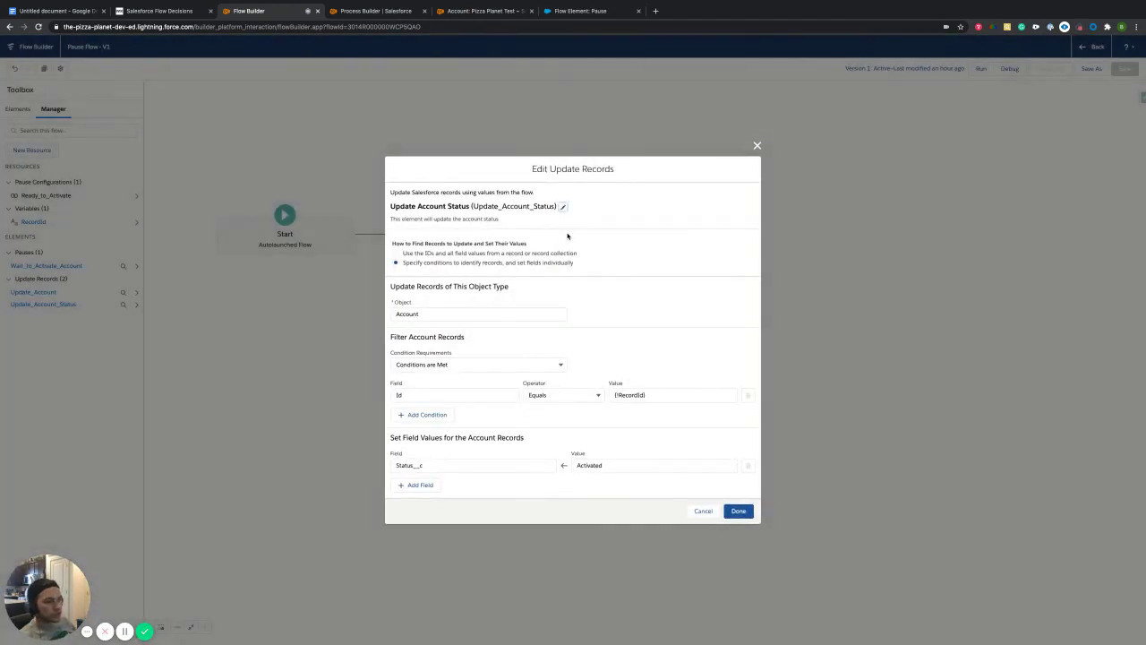
pyautogui.click(429, 314)
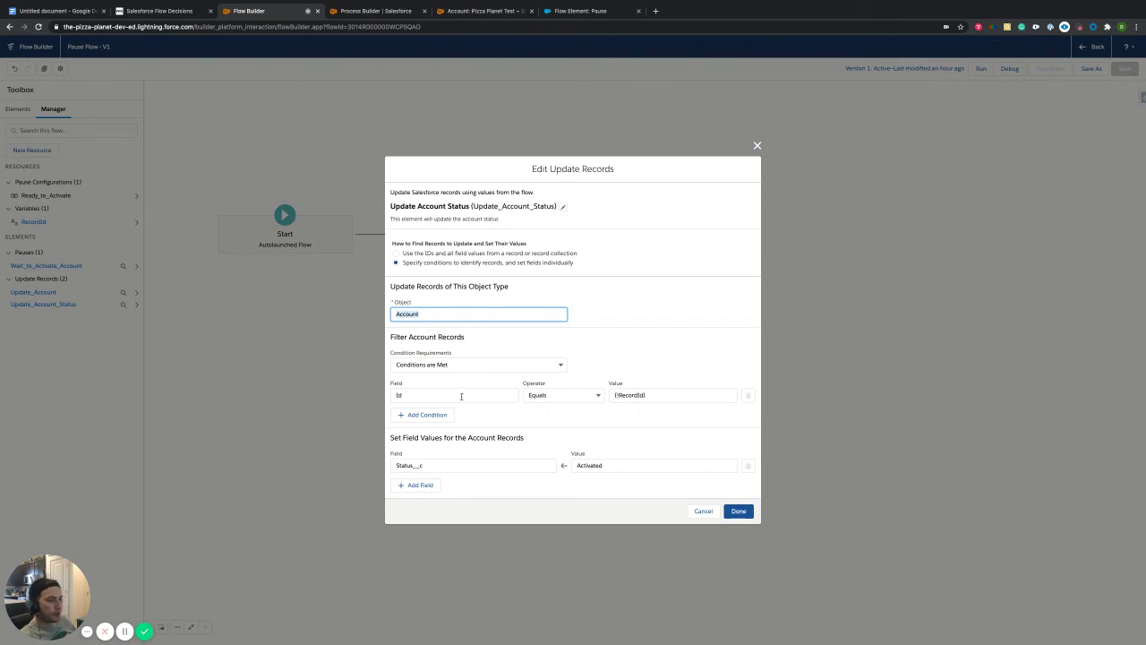
pyautogui.click(438, 395)
pyautogui.click(658, 393)
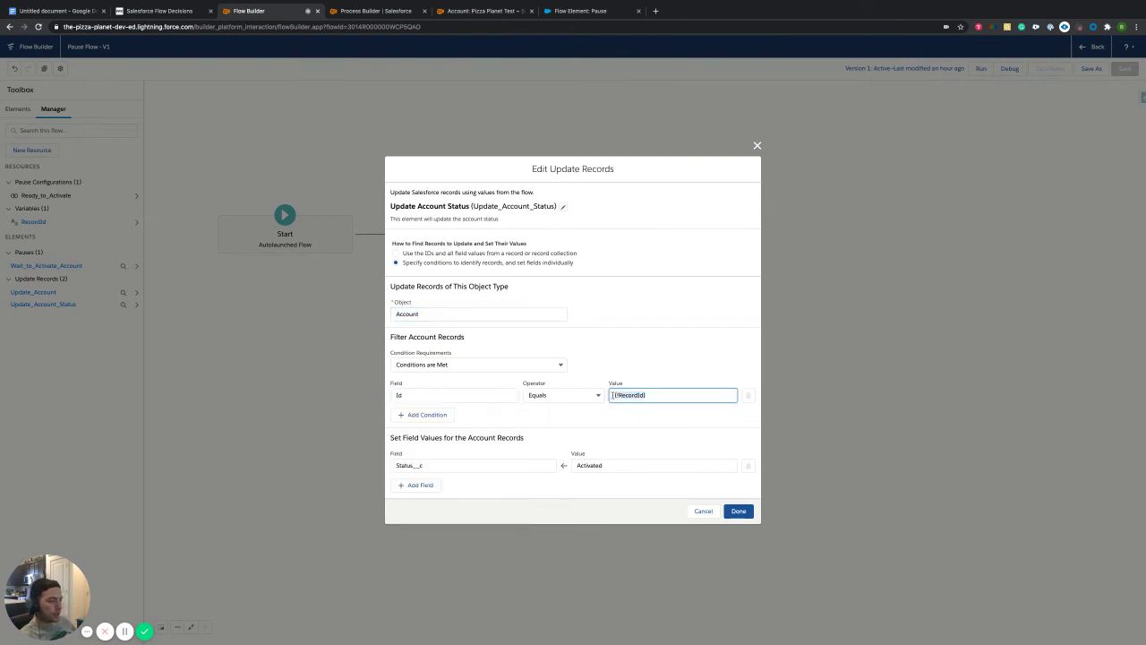
pyautogui.click(412, 388)
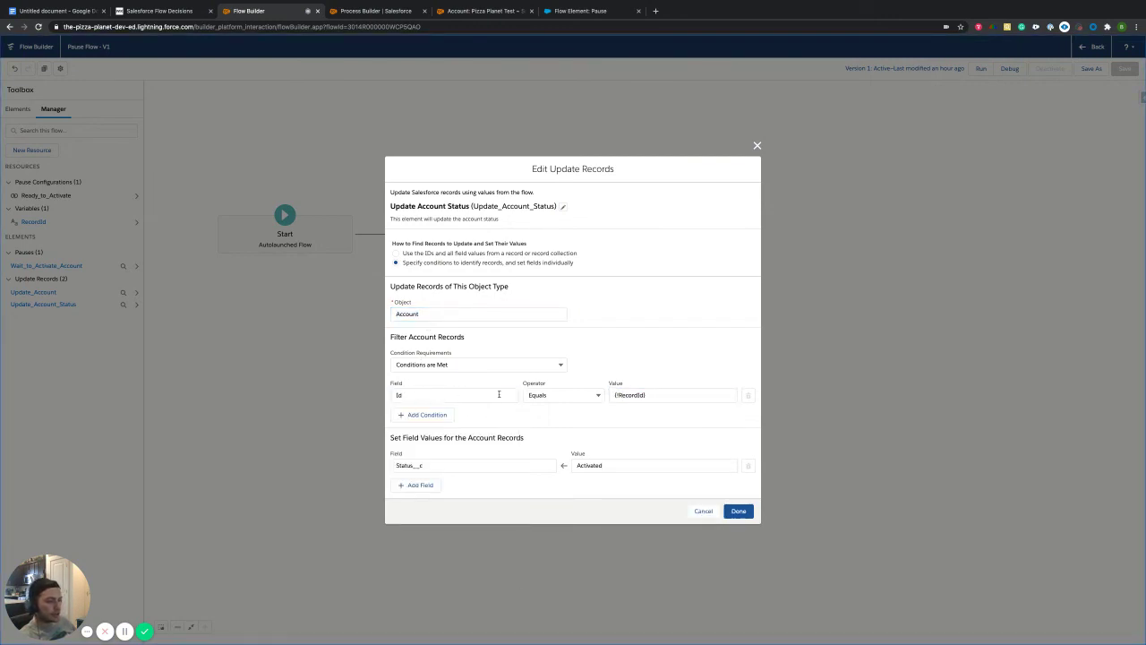
pyautogui.click(439, 466)
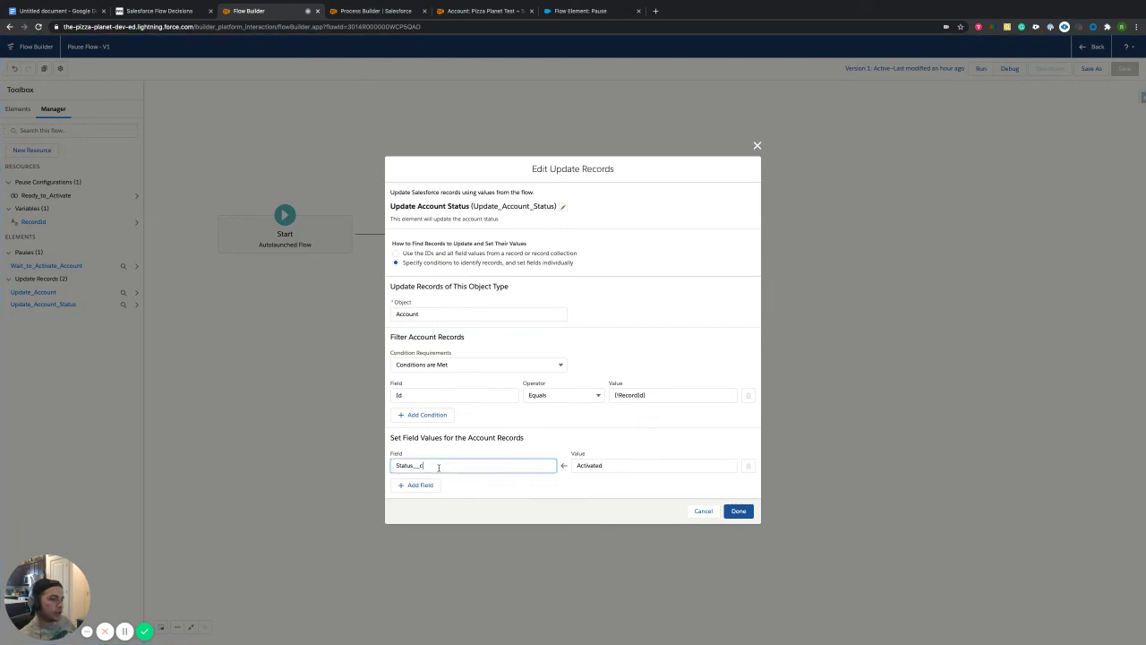
pyautogui.click(586, 500)
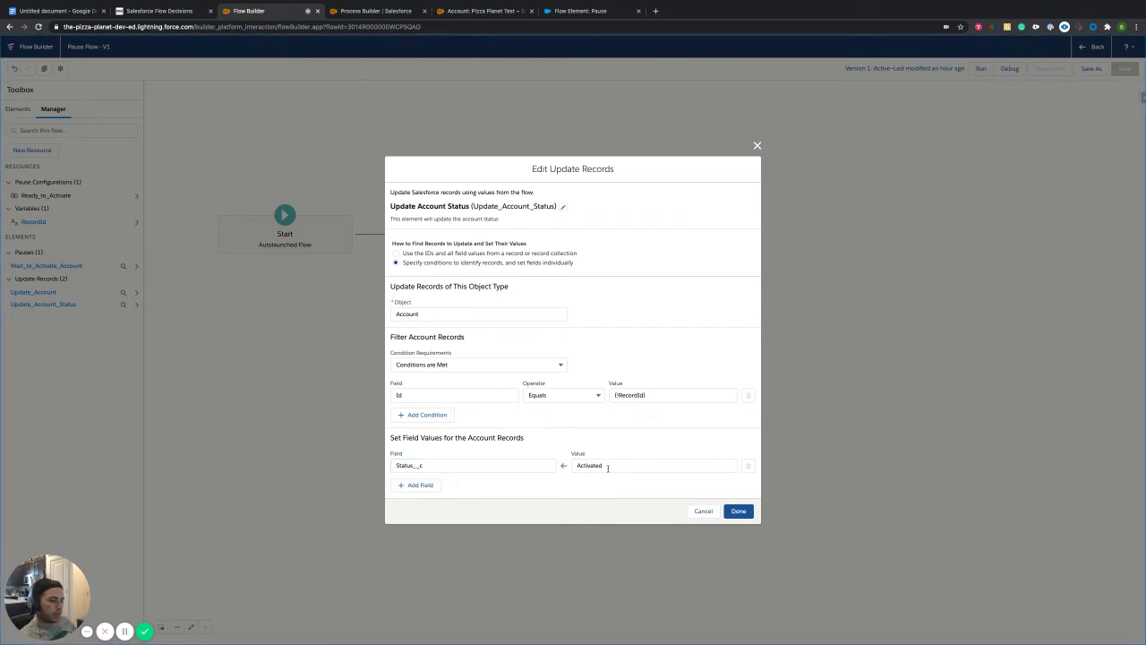
# Step: Clear the Status__c value, choose the Activated picklist value again, and save the Update Account Status element
pyautogui.doubleClick(606, 467)
pyautogui.press('BackSpace')
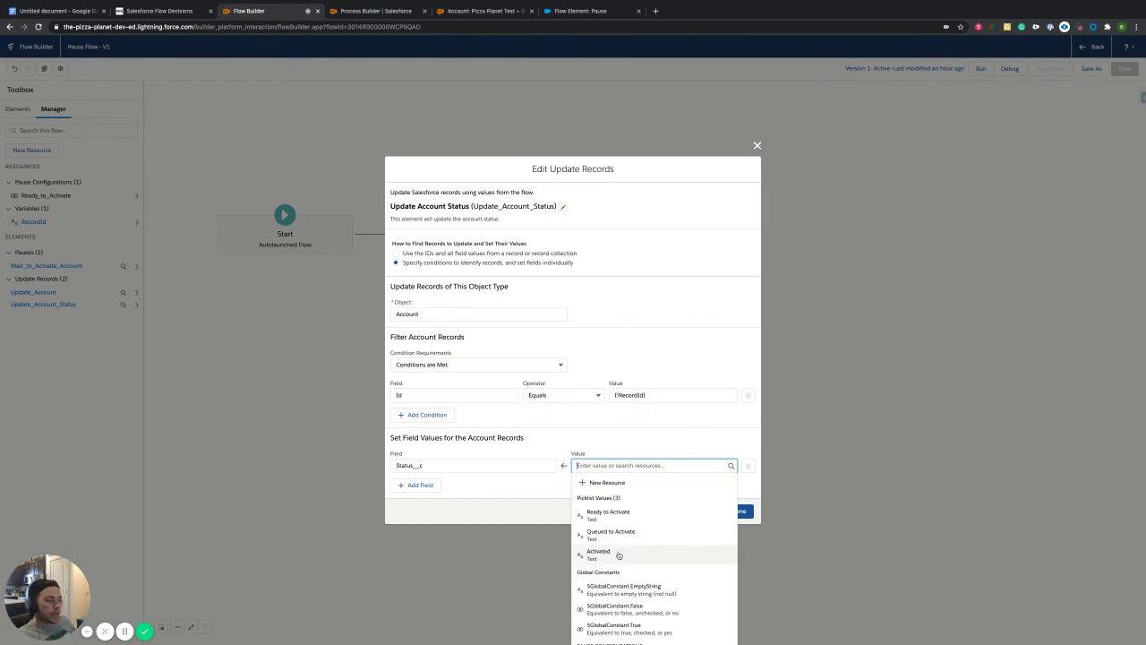
pyautogui.click(618, 555)
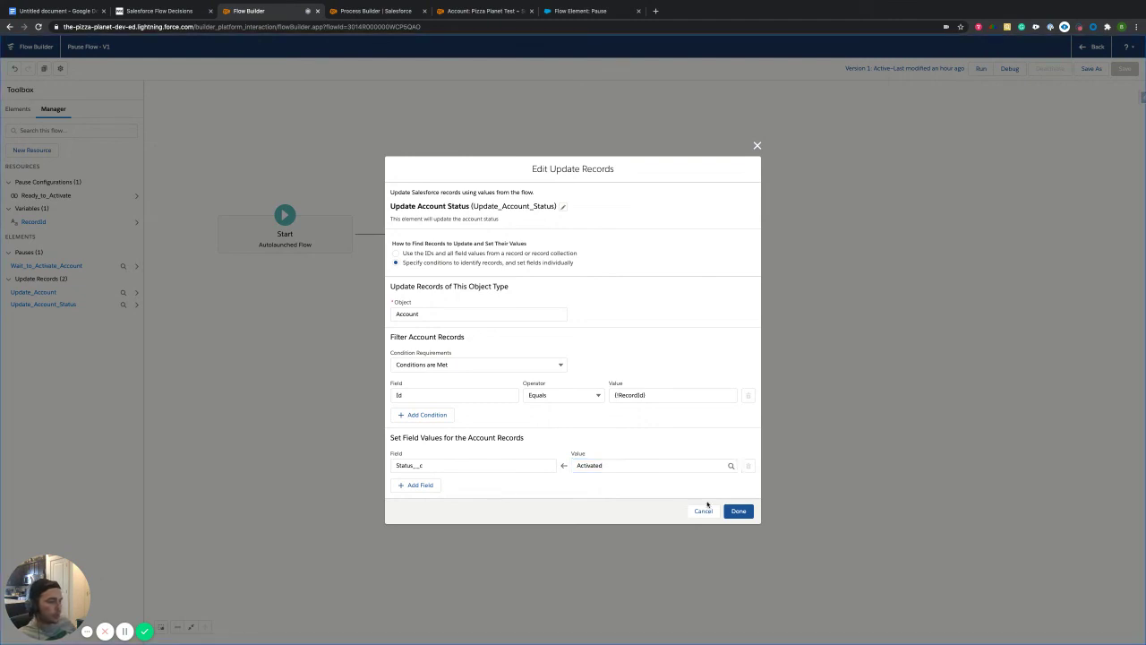
pyautogui.click(738, 510)
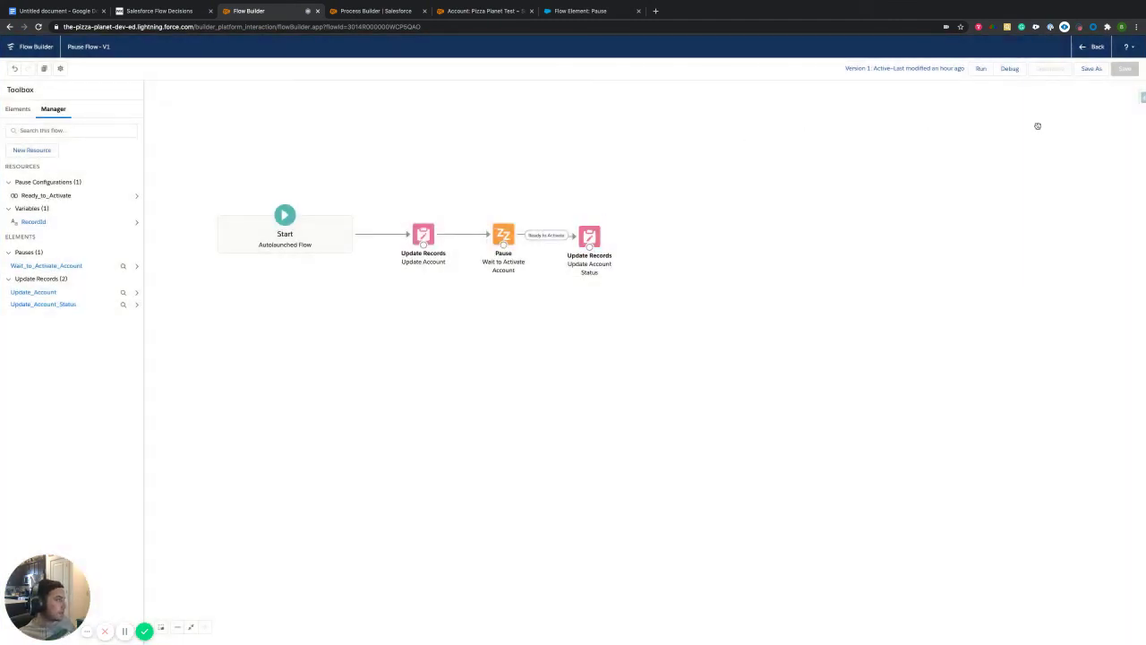
# Step: View the Account process's Start Pause Flow action in Process Builder, and switch to and reload the Pizza Planet Test account
pyautogui.click(381, 12)
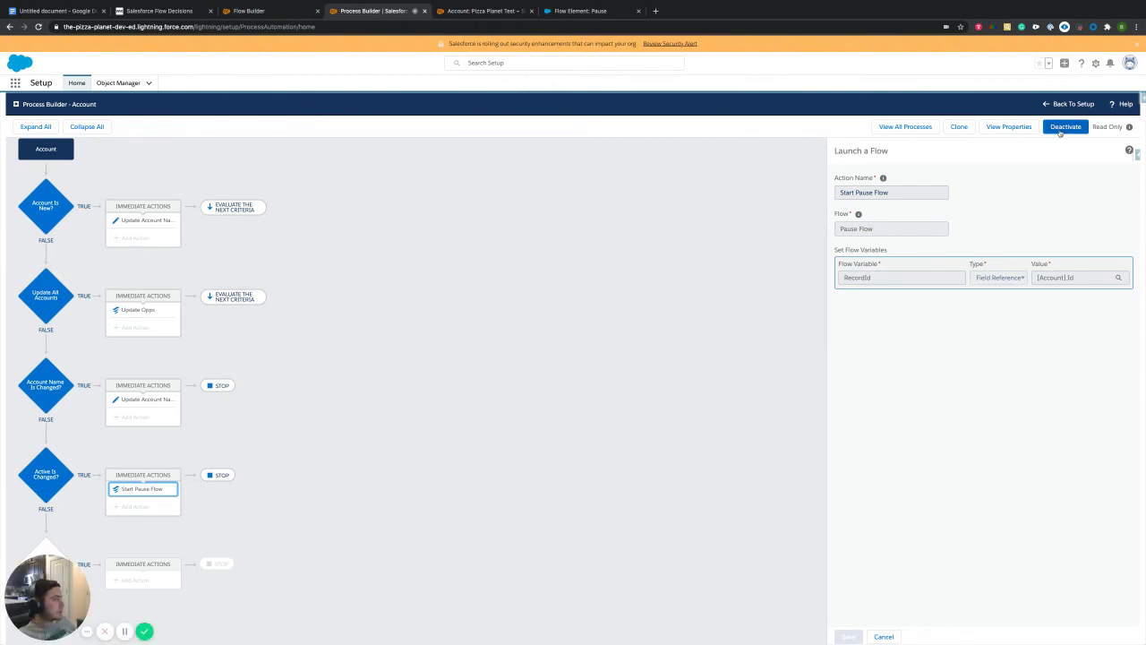
pyautogui.click(444, 14)
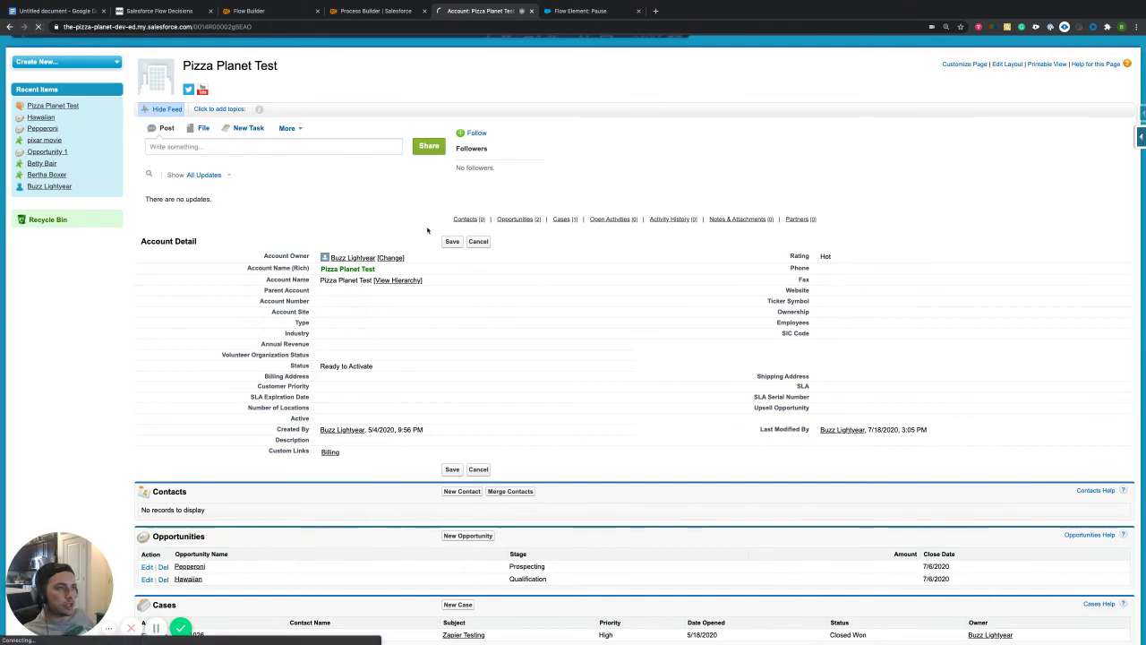
pyautogui.click(39, 28)
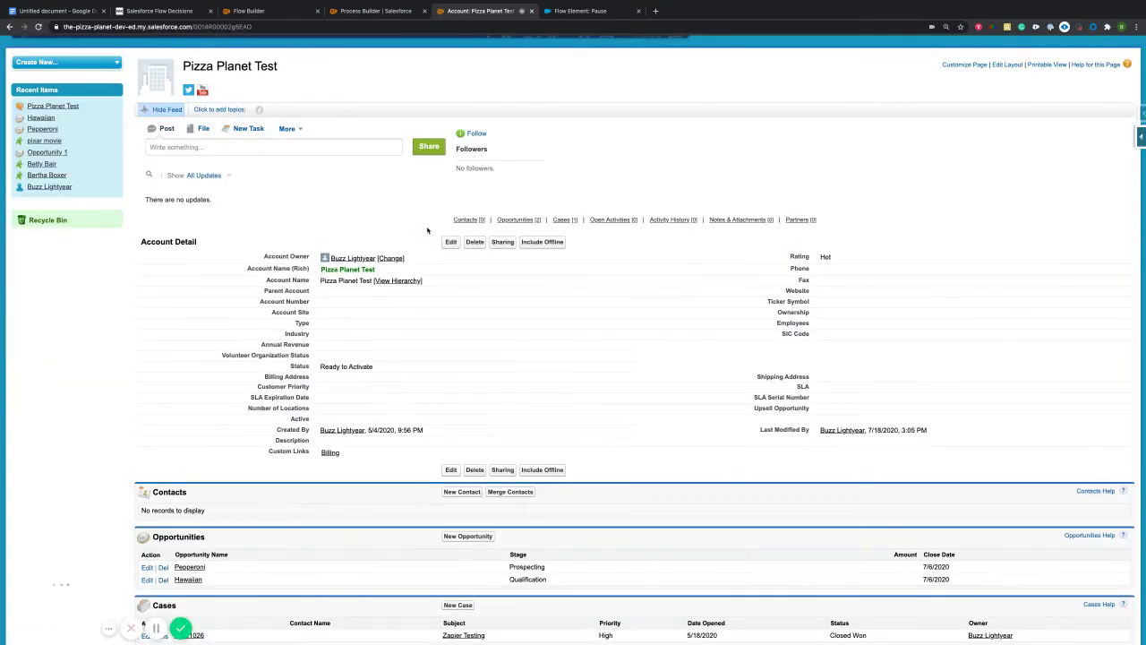
# Step: Set the Active field of the Pizza Planet Test account to Yes and save the record
pyautogui.doubleClick(340, 418)
pyautogui.click(345, 420)
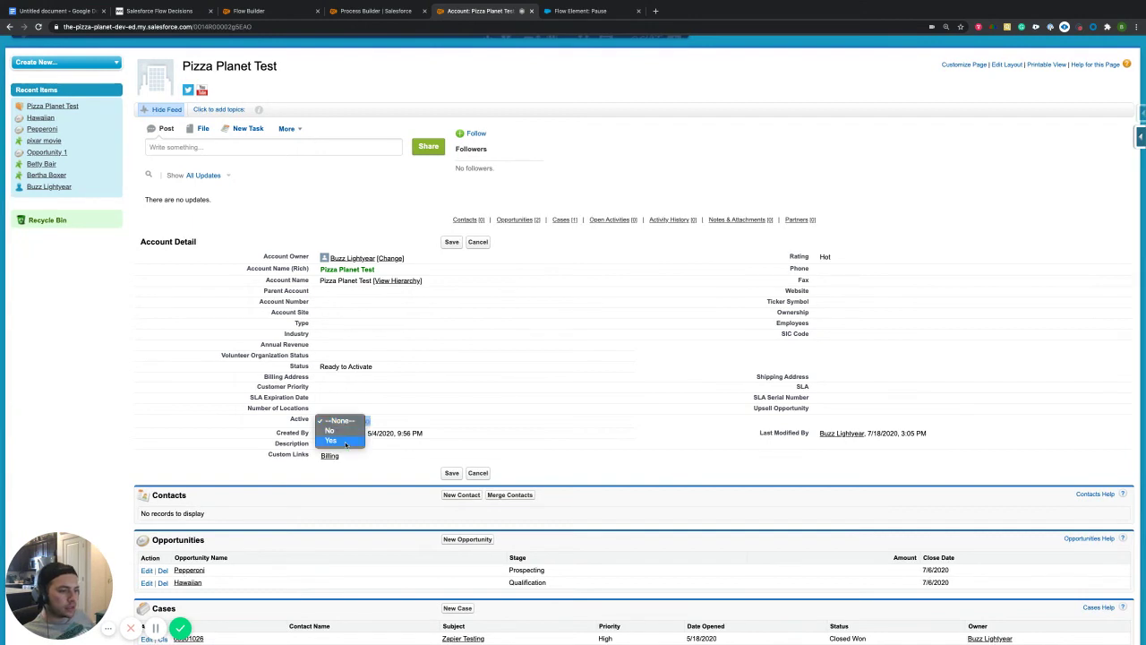
pyautogui.click(346, 442)
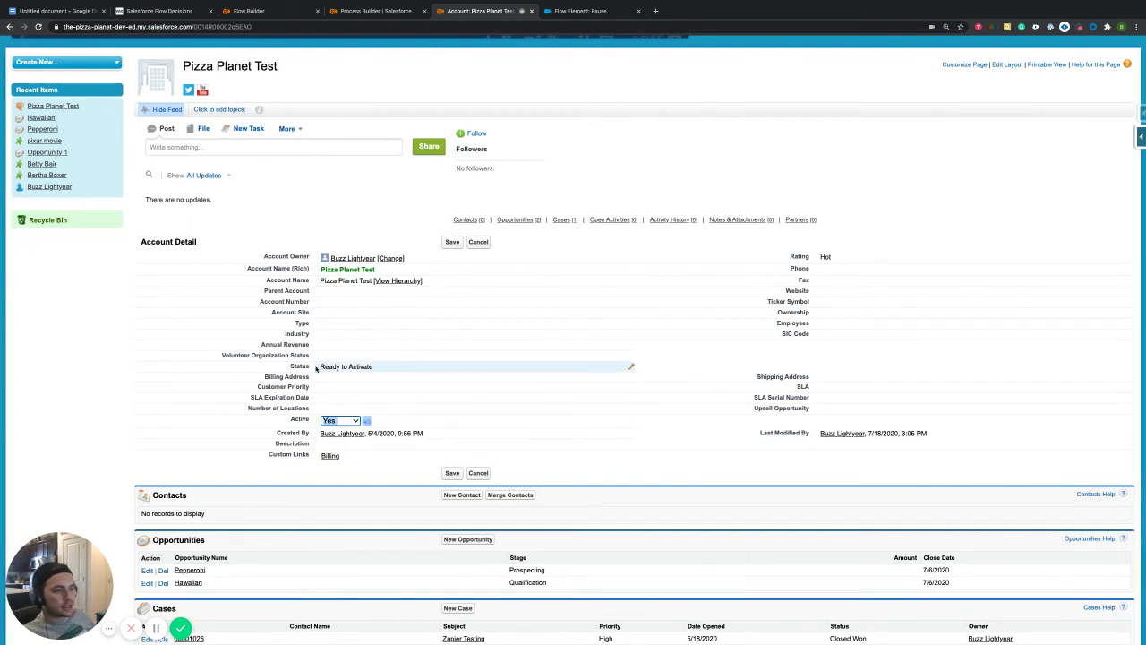
pyautogui.click(452, 242)
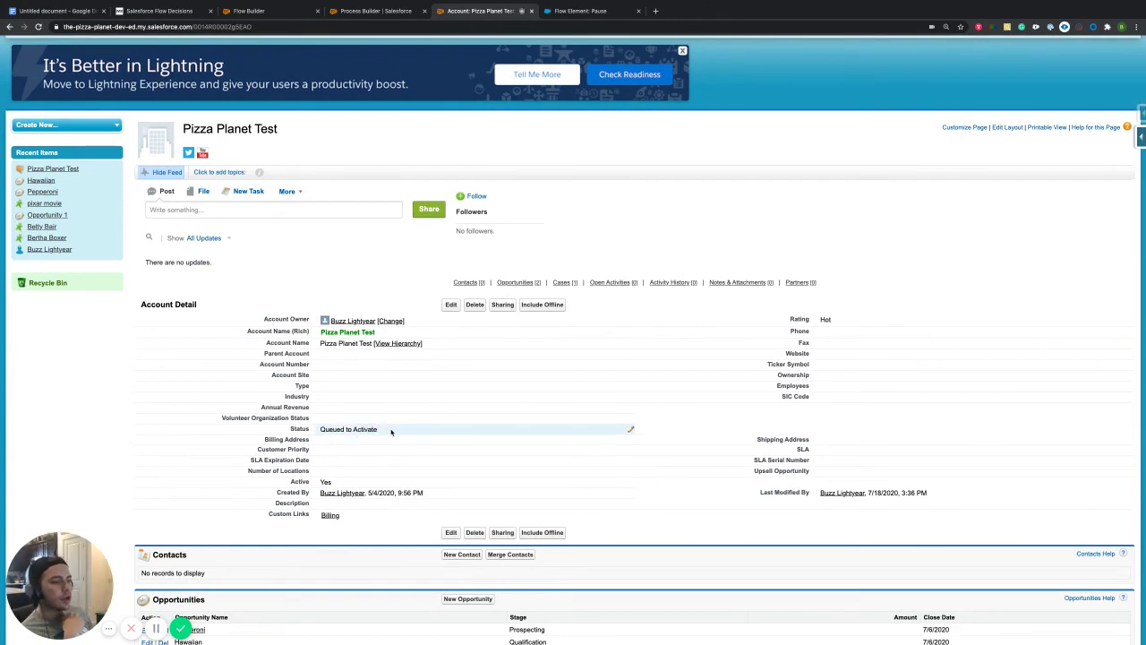
# Step: Examine the account's Status field after the save, reloading the record to check for a change
pyautogui.doubleClick(388, 432)
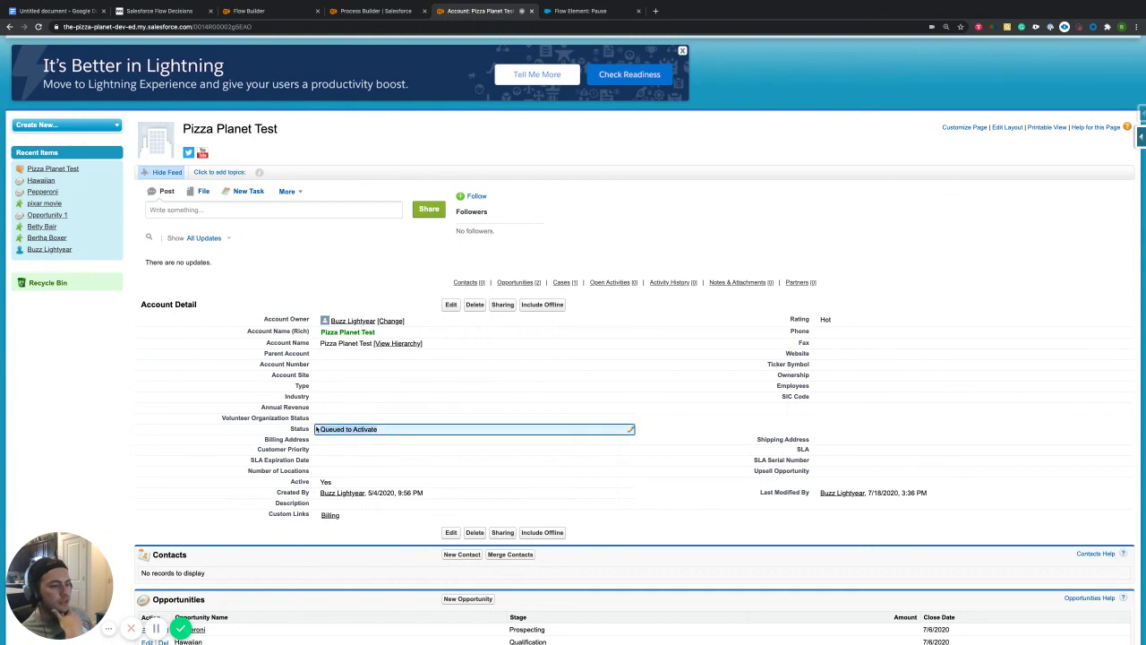
pyautogui.click(637, 524)
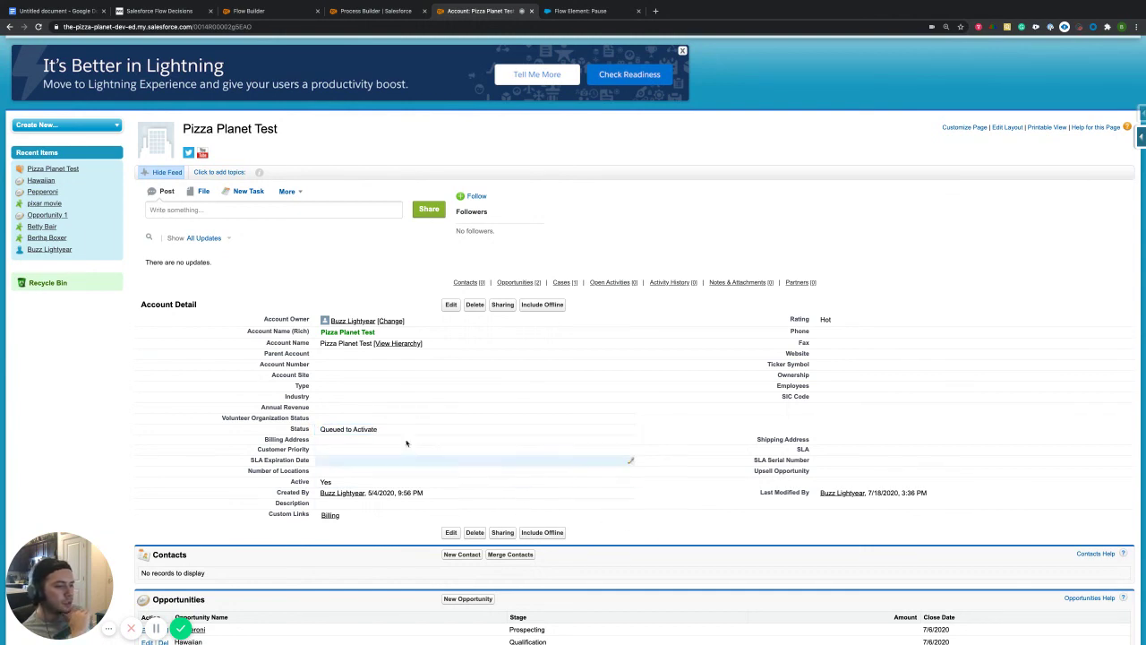
pyautogui.click(39, 26)
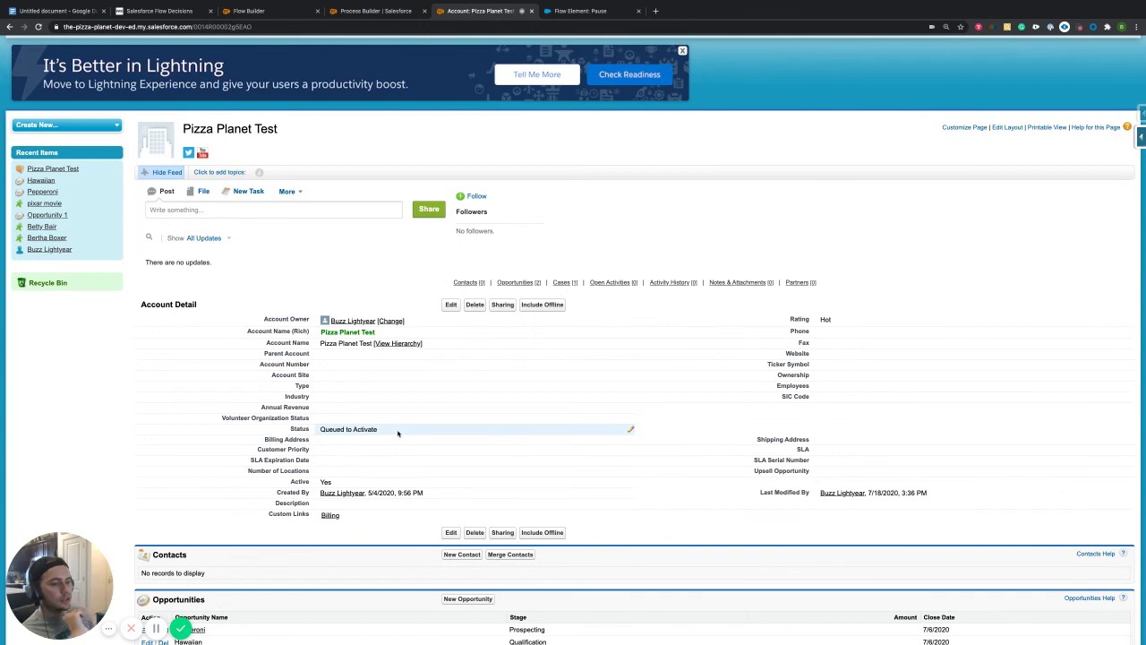
pyautogui.scroll(-1, 455, 239)
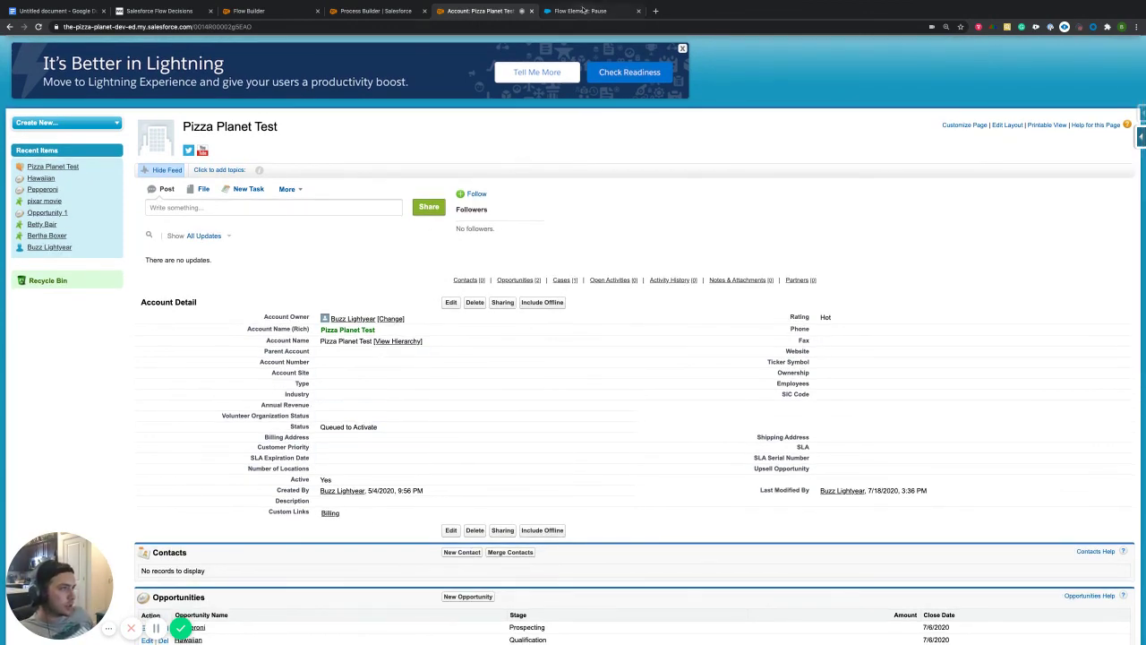
# Step: Browse the Salesforce Help article on the Pause flow element and open its Sample Flows That Wait for Events page
pyautogui.click(582, 11)
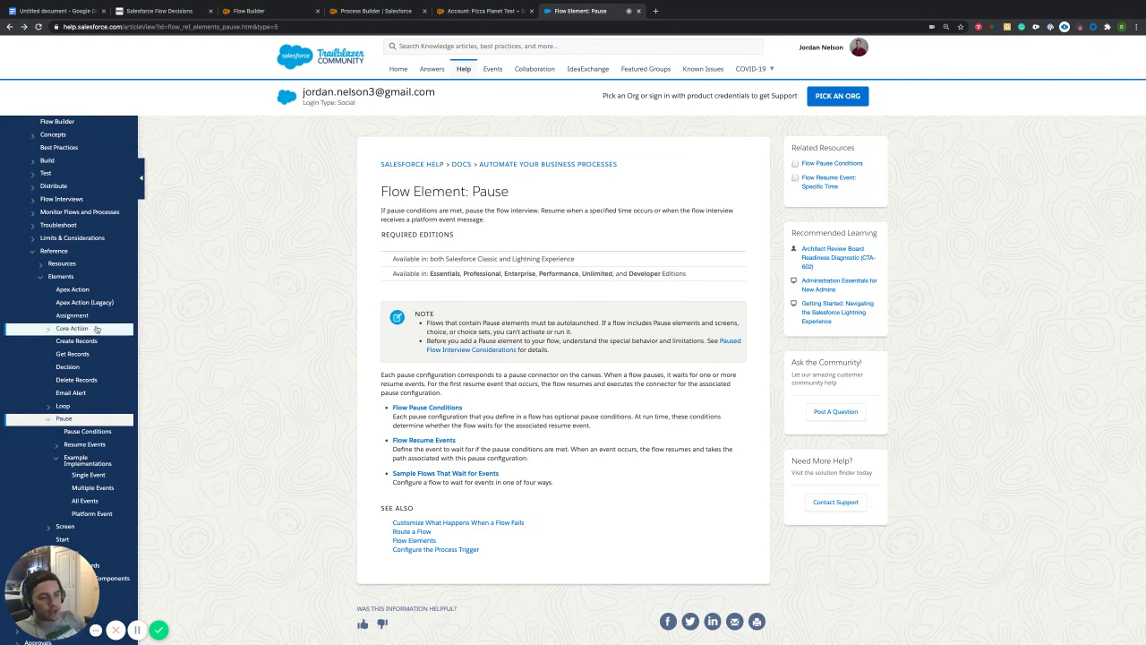
pyautogui.scroll(2, 97, 329)
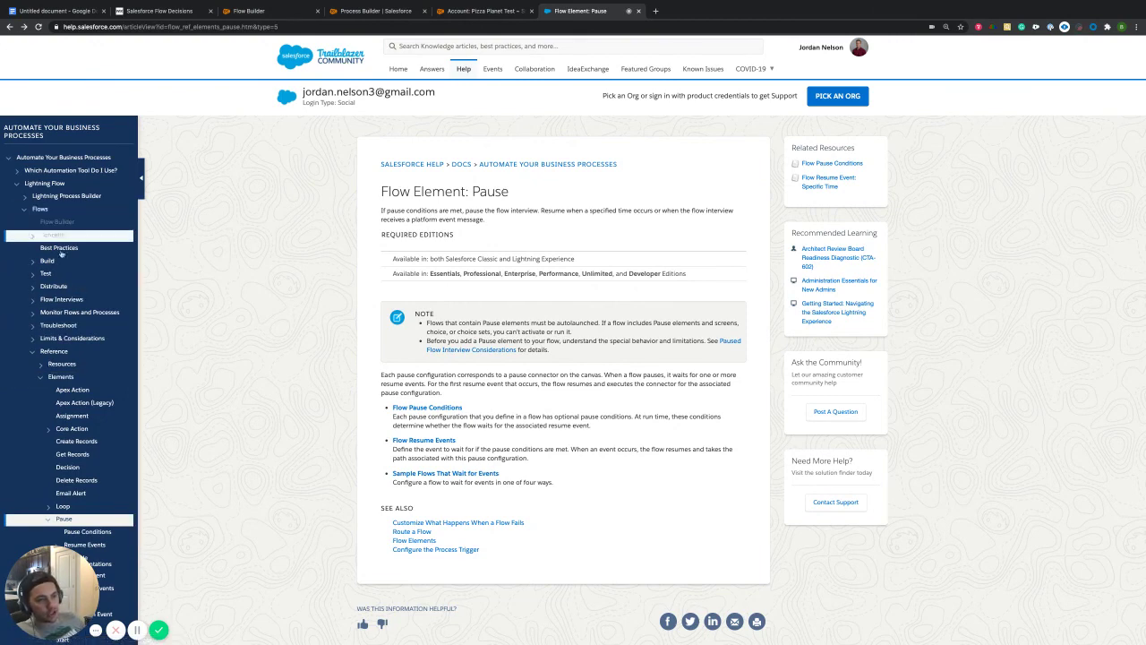
pyautogui.scroll(-1, 90, 447)
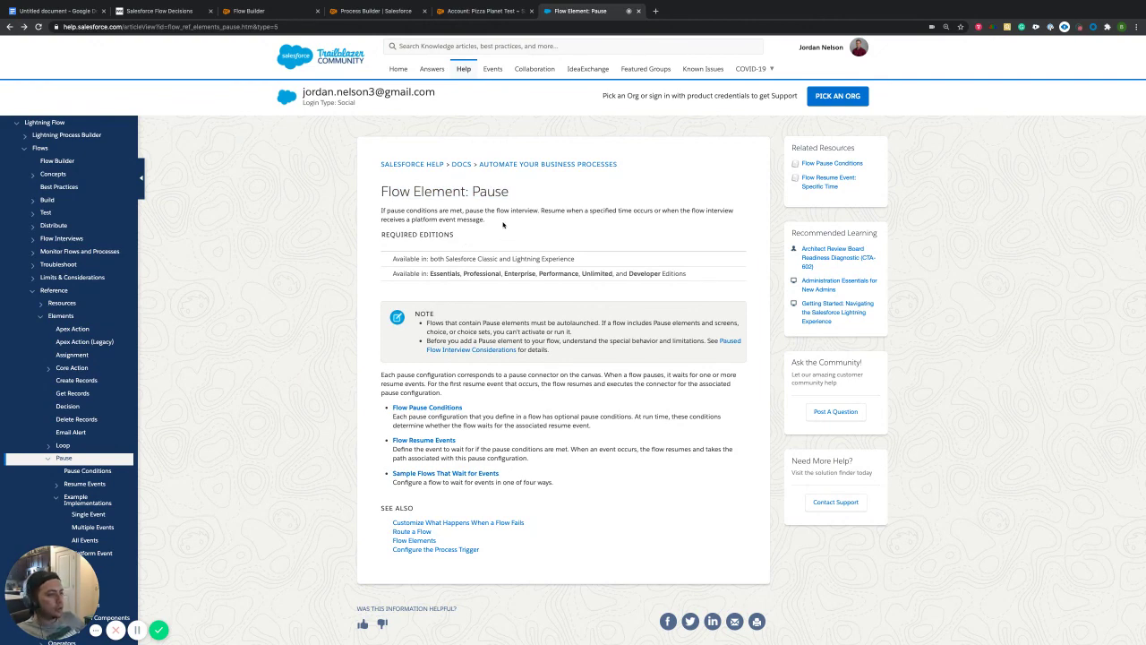
pyautogui.click(448, 473)
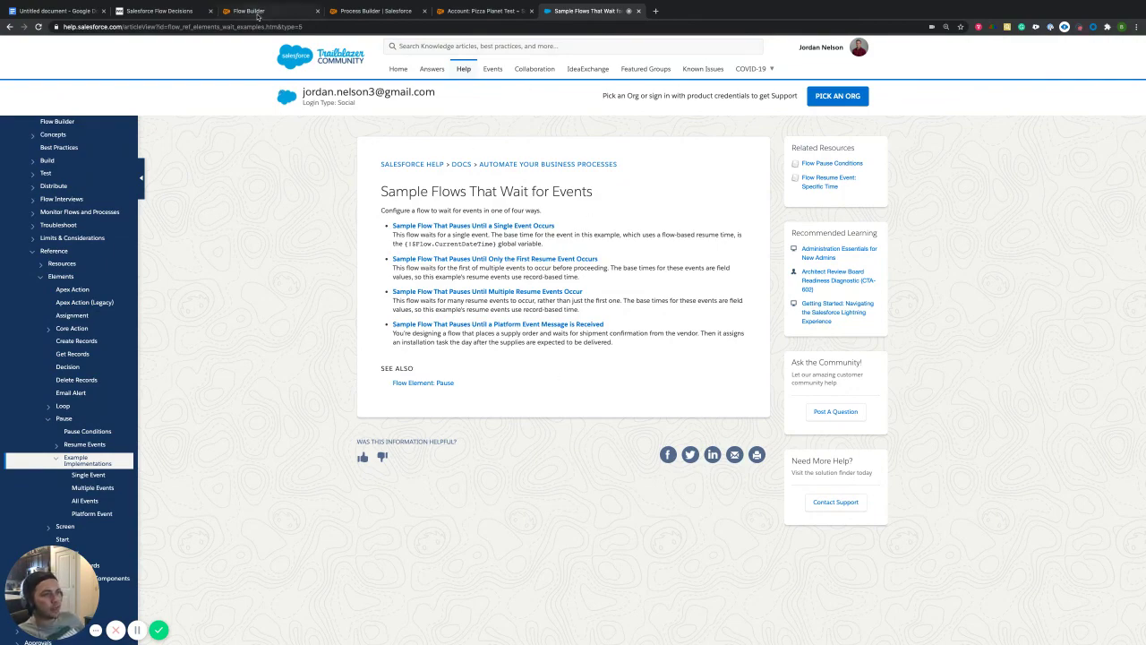
# Step: Return to the Pizza Planet Test account and reload it to check its Status once the flow has resumed
pyautogui.click(471, 10)
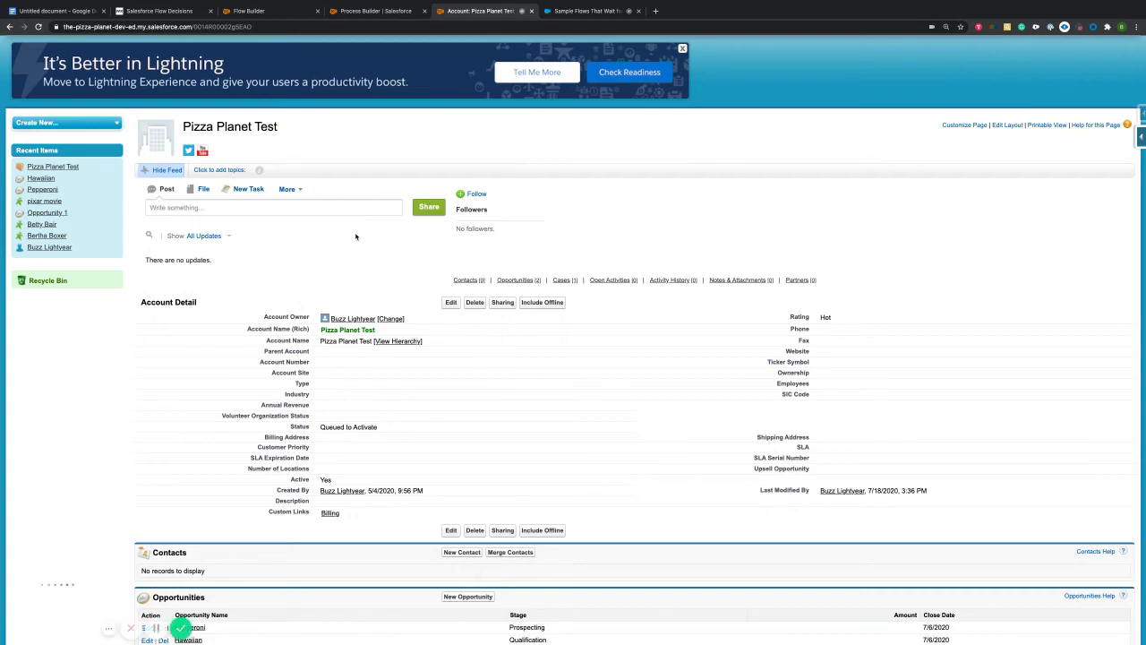
pyautogui.click(38, 27)
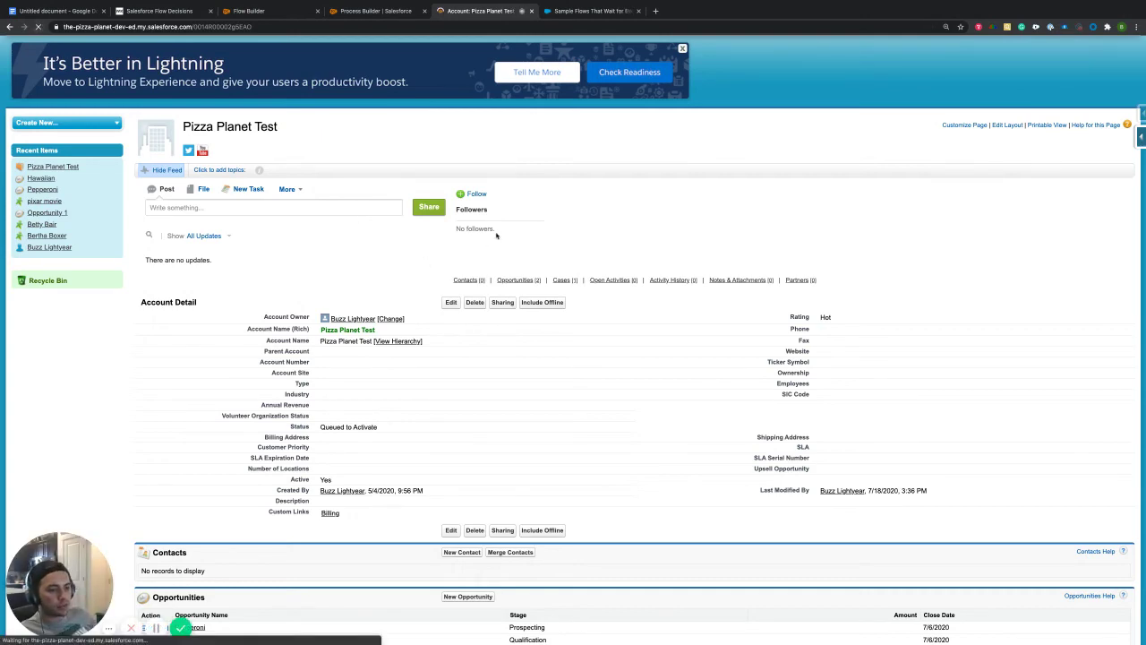
pyautogui.doubleClick(357, 429)
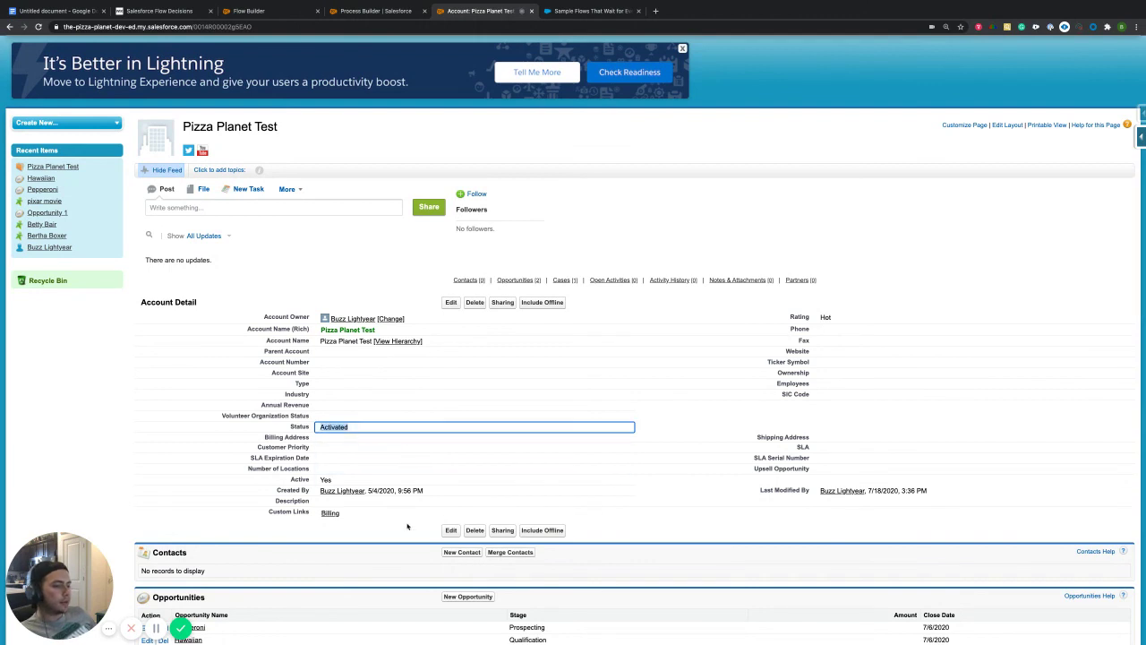
pyautogui.click(374, 527)
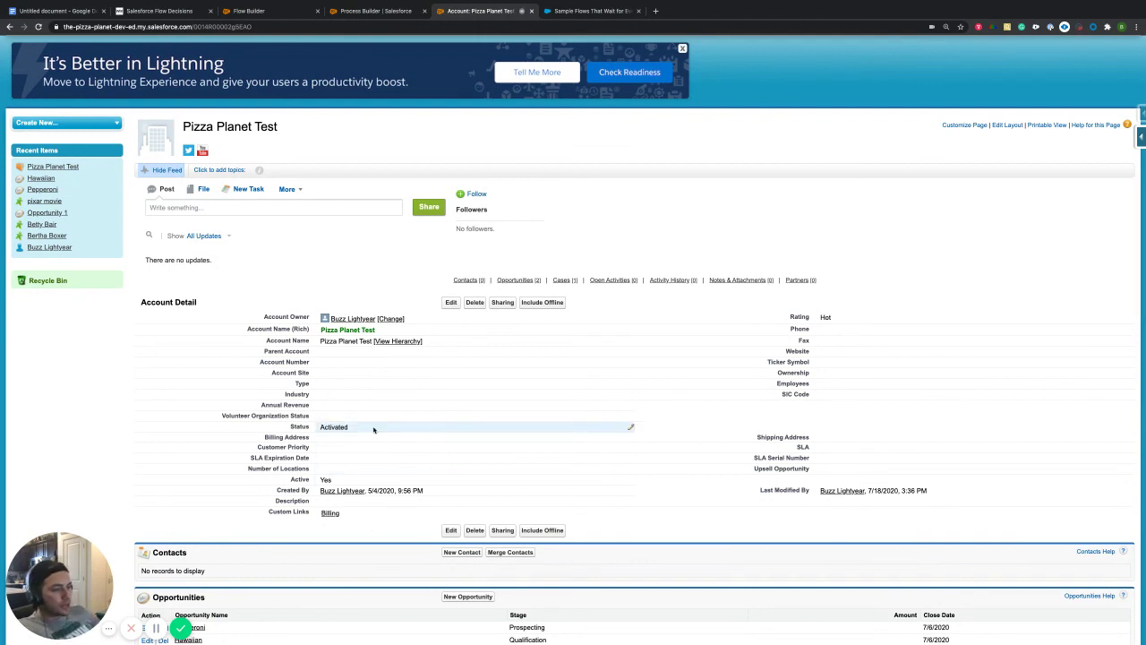